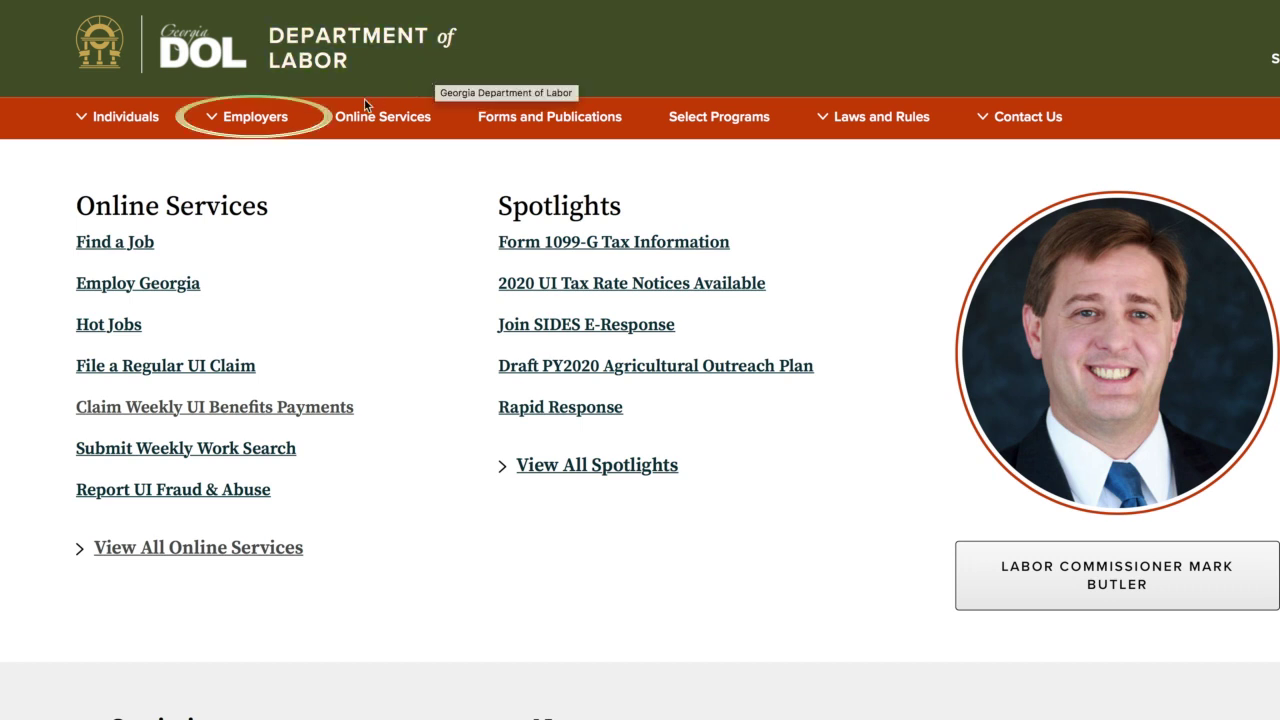
Step: Go to Employers > Specialized Services for Employers and open the Child Labor page
{"action": "mouse_move", "coordinate": [302, 120]}
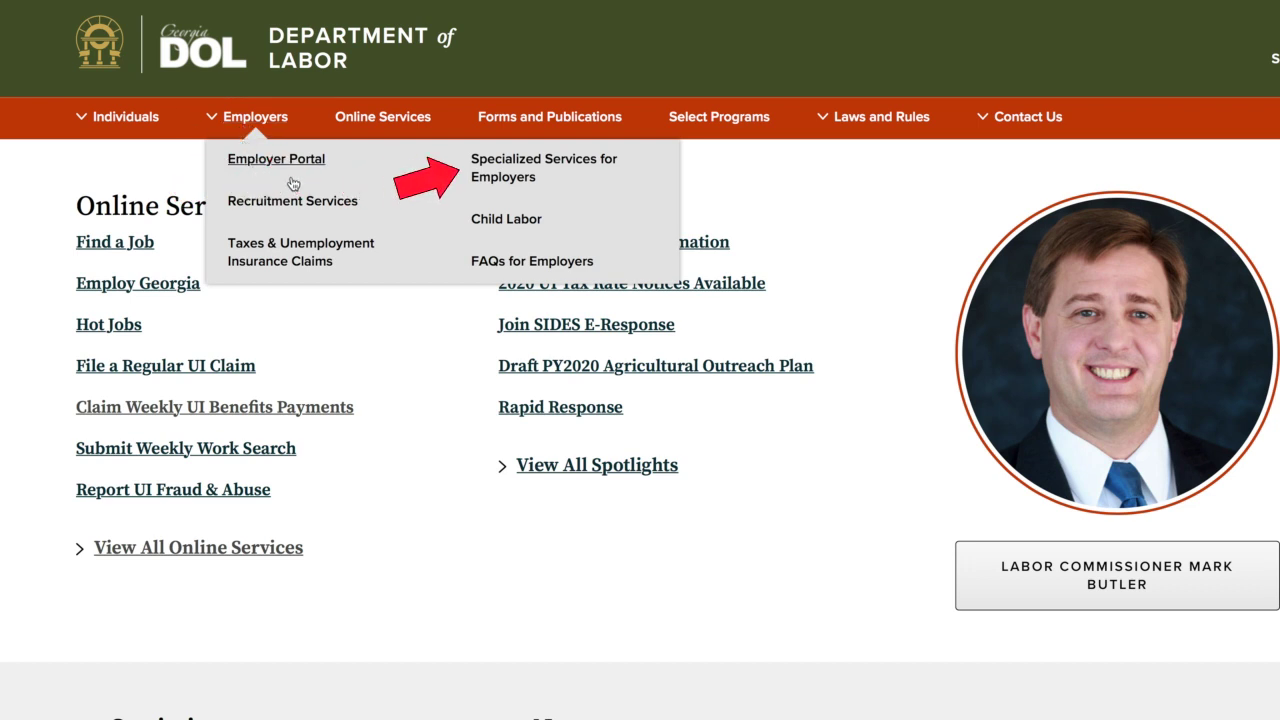
{"action": "left_click", "coordinate": [538, 166]}
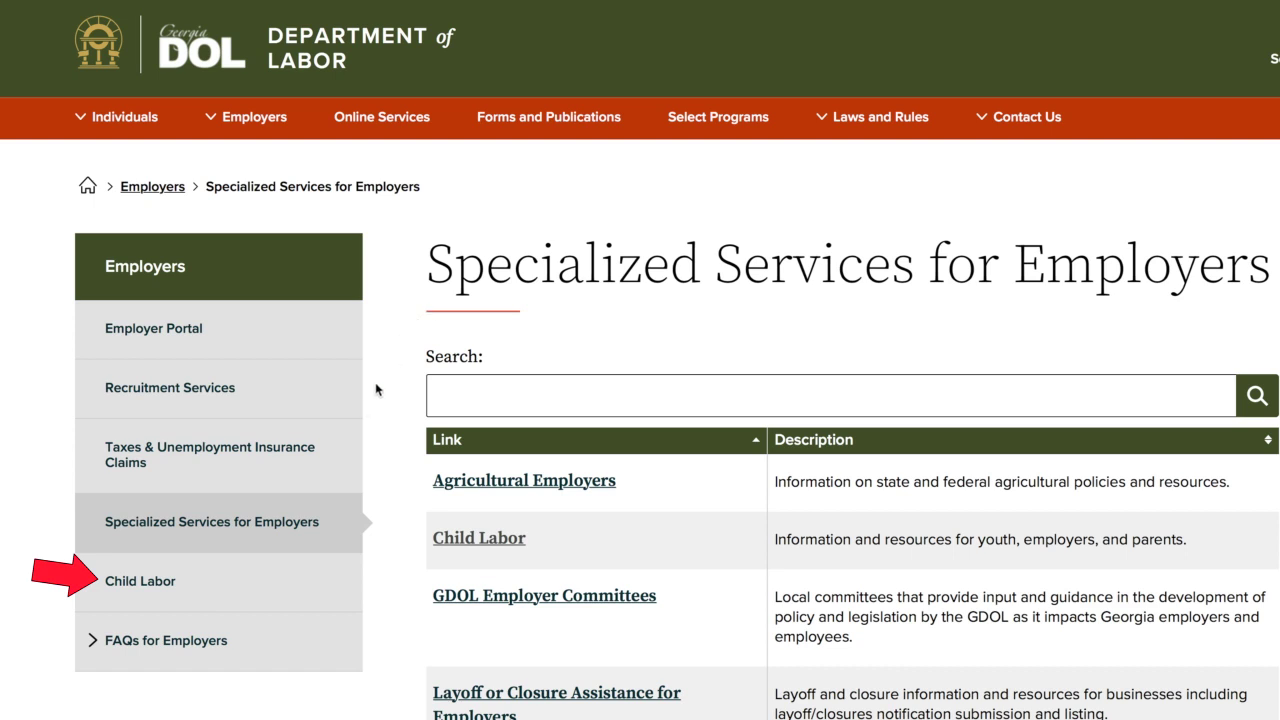
{"action": "left_click", "coordinate": [150, 584]}
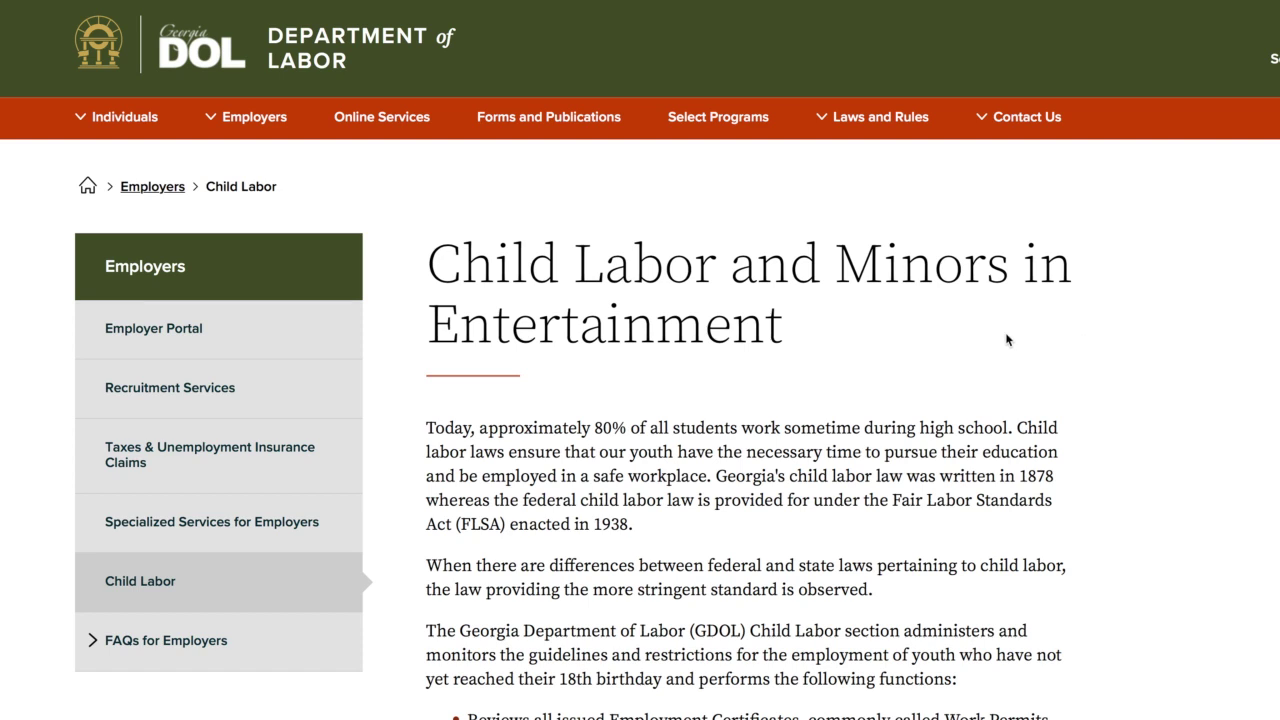
Step: Open Minors in Entertainment, then follow the Employing Unit Registration and Login link
{"action": "scroll", "coordinate": [1007, 340], "scroll_direction": "down", "scroll_amount": 10}
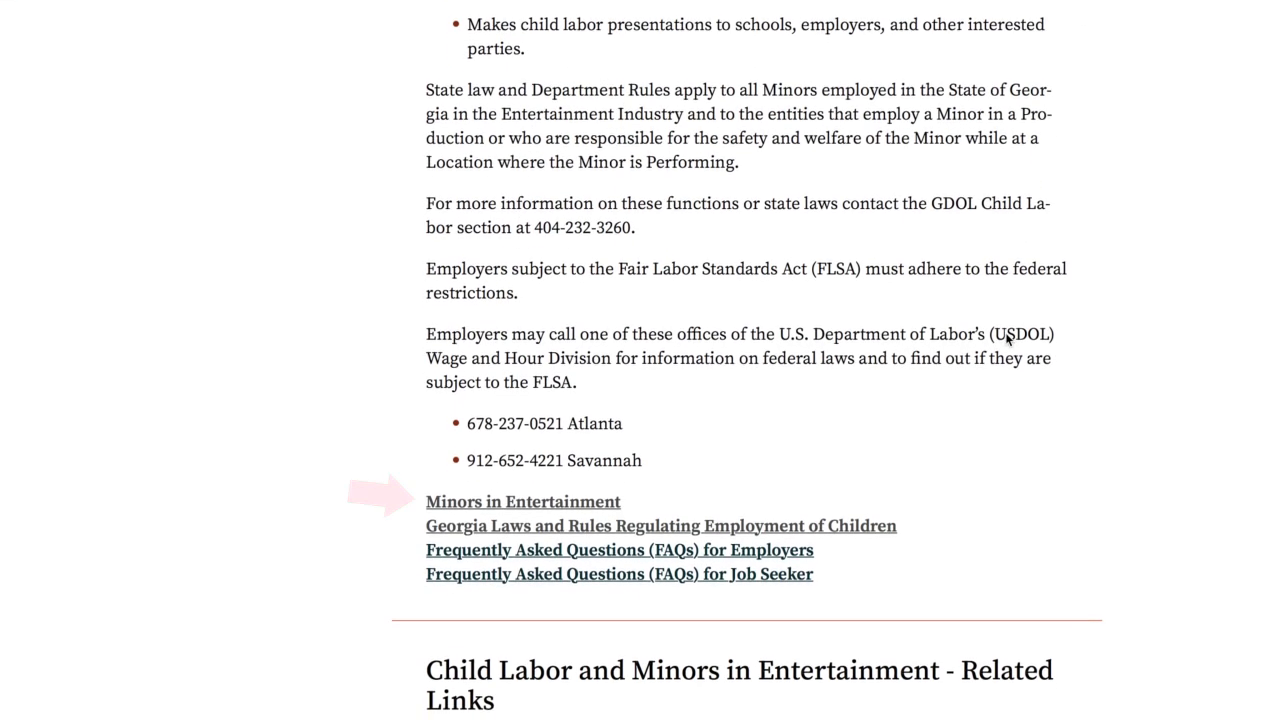
{"action": "left_click", "coordinate": [572, 500]}
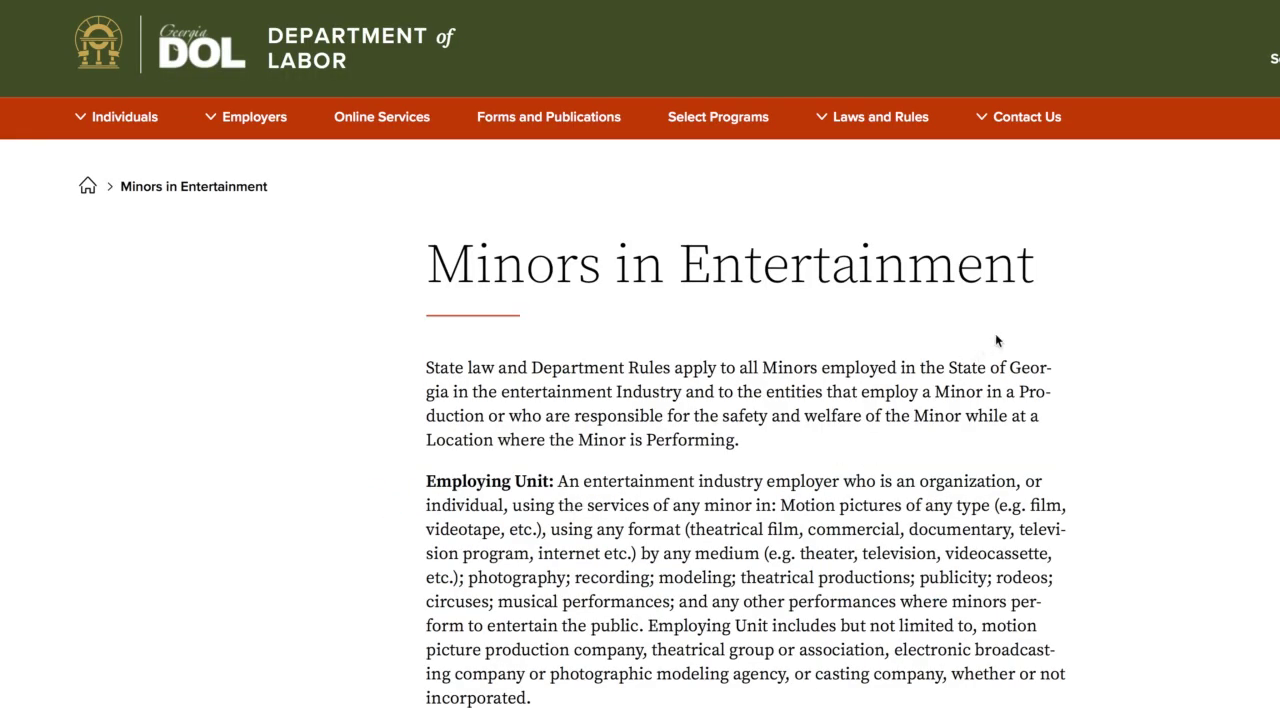
{"action": "scroll", "coordinate": [1037, 318], "scroll_direction": "down", "scroll_amount": 1}
{"action": "scroll", "coordinate": [1037, 318], "scroll_direction": "down", "scroll_amount": 10}
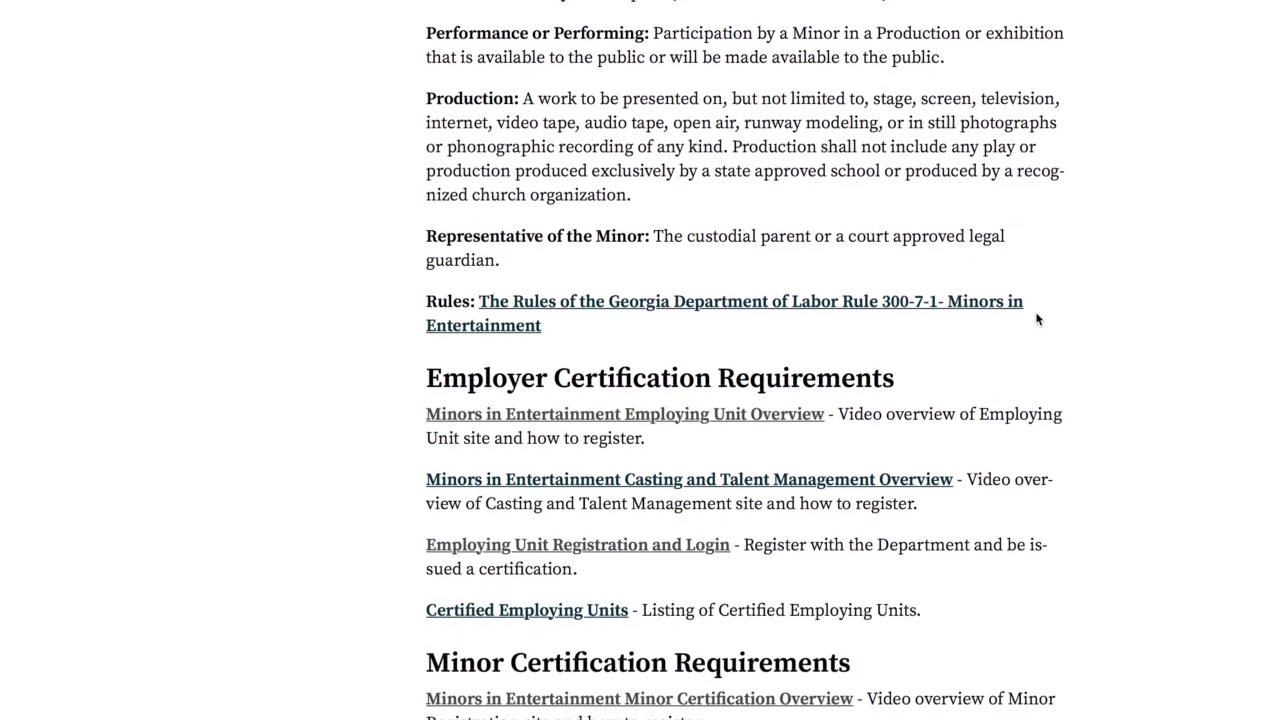
{"action": "scroll", "coordinate": [1037, 318], "scroll_direction": "down", "scroll_amount": 3}
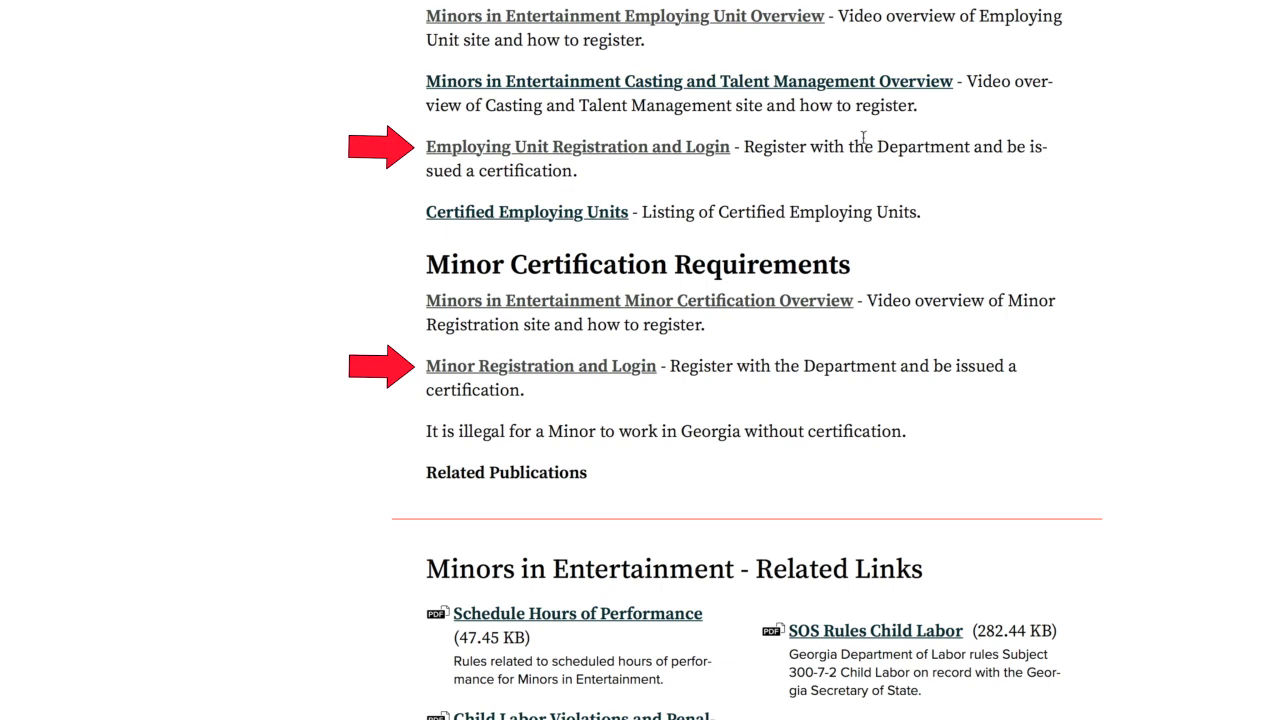
{"action": "left_click", "coordinate": [642, 150]}
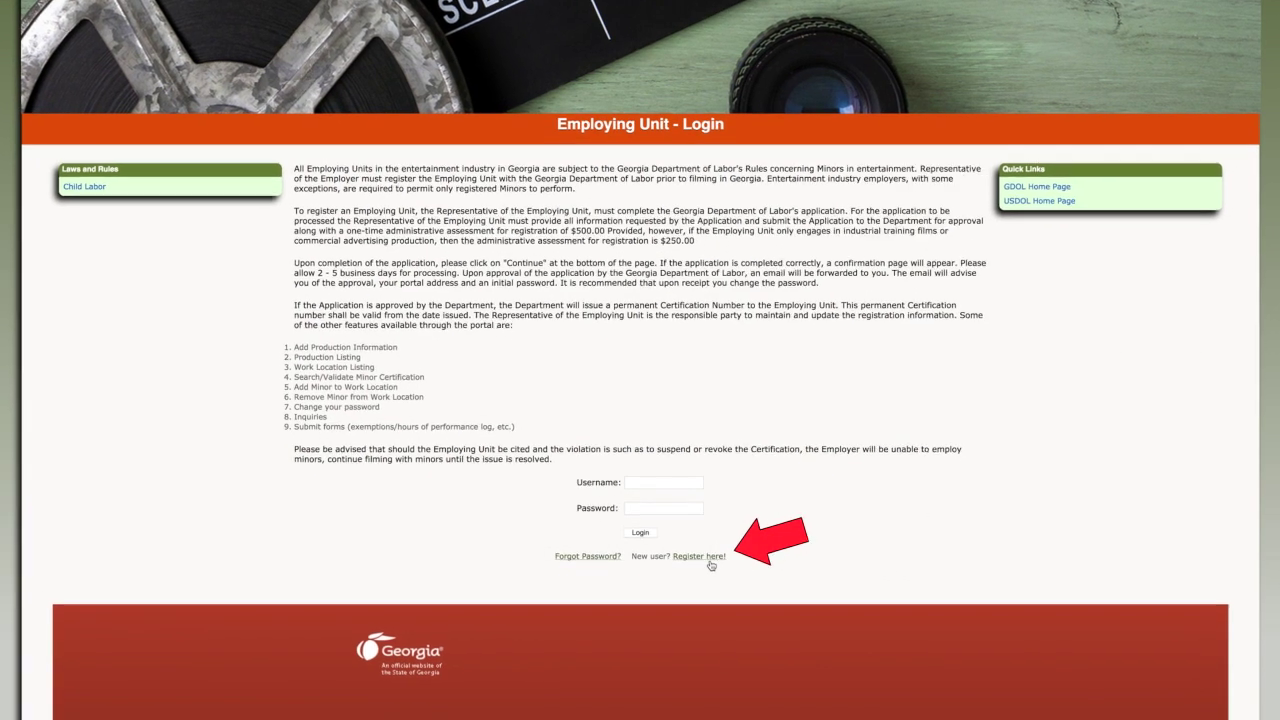
Step: Start a new employing unit registration with Movie Productions as the unit type
{"action": "left_click", "coordinate": [649, 468]}
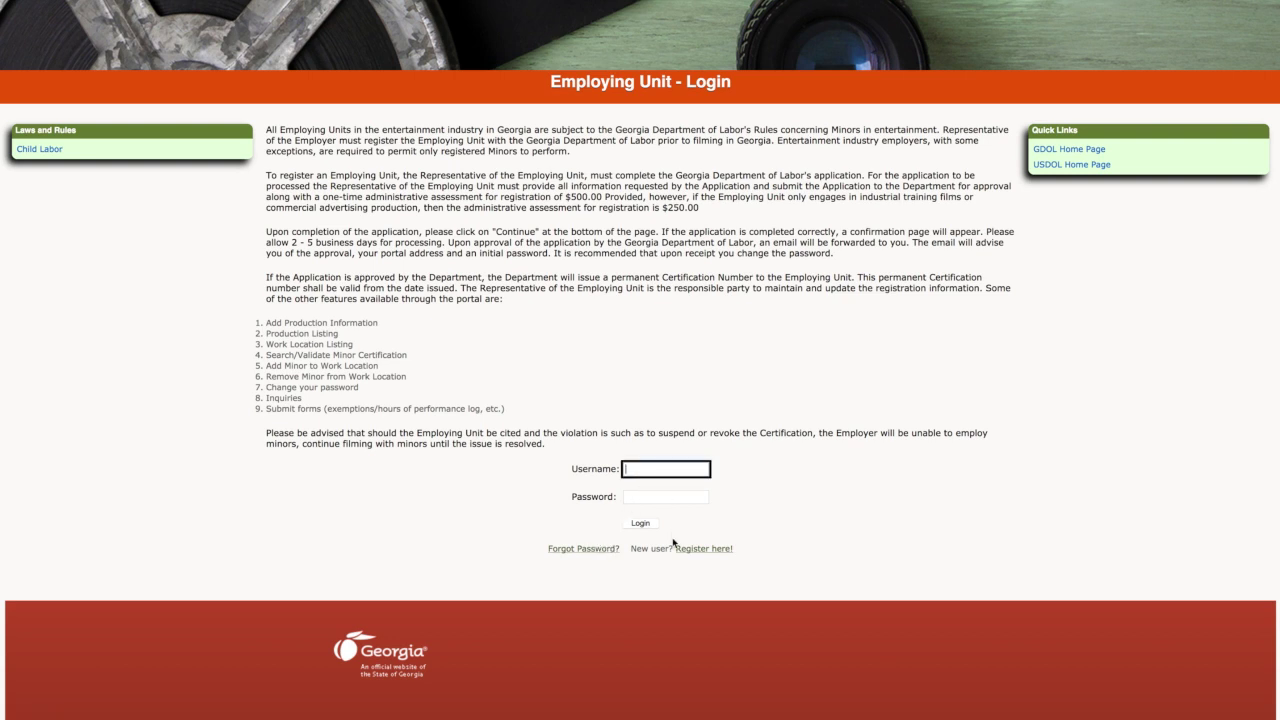
{"action": "left_click", "coordinate": [703, 550]}
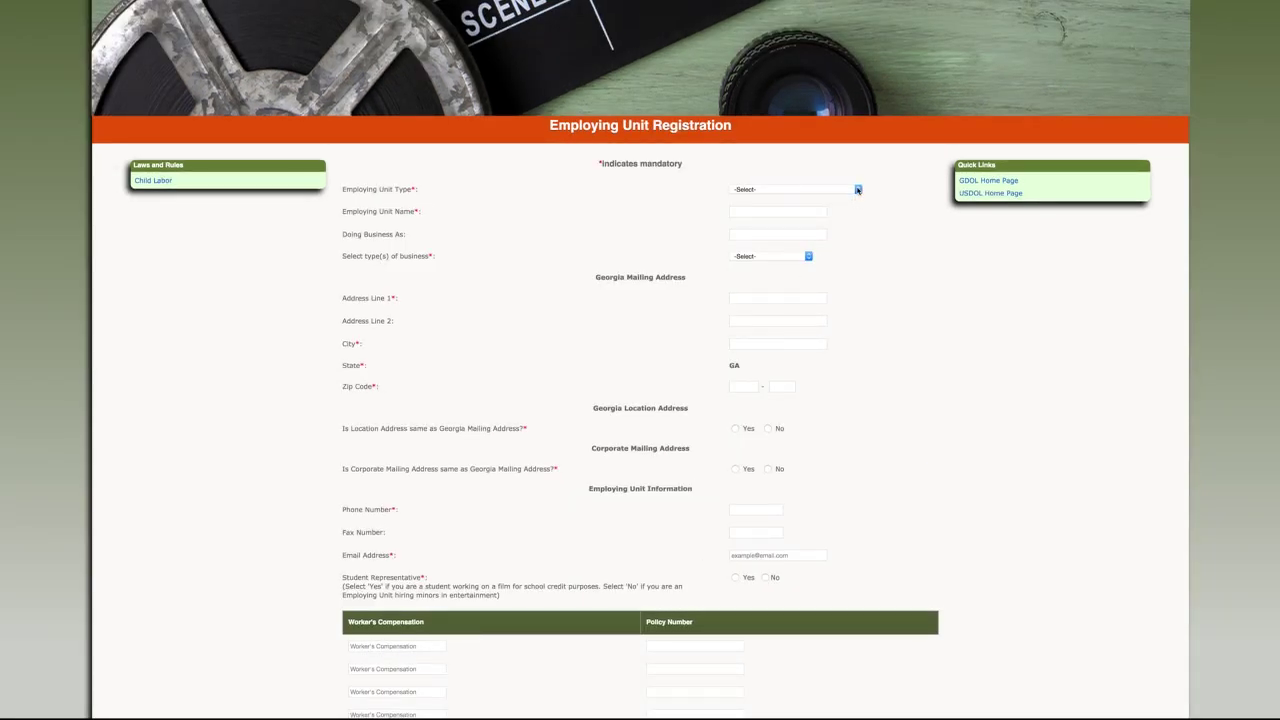
{"action": "left_click", "coordinate": [858, 189]}
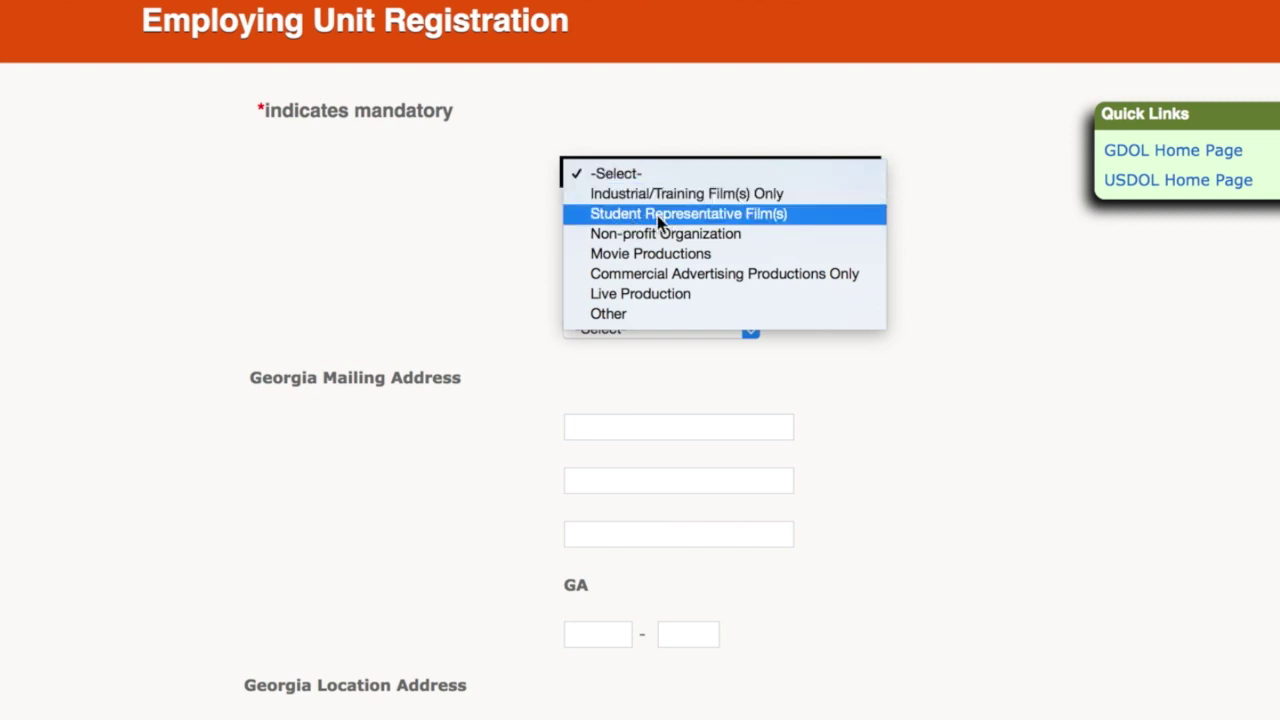
{"action": "left_click", "coordinate": [447, 253]}
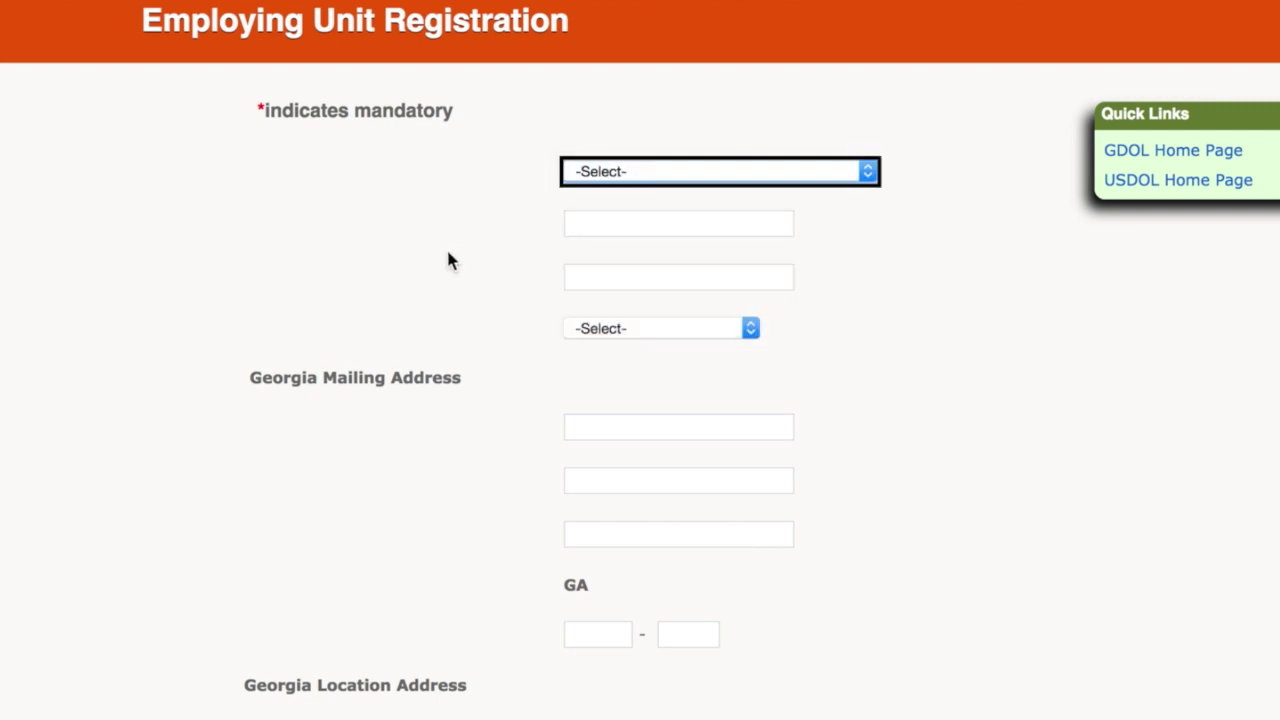
{"action": "left_click", "coordinate": [710, 172]}
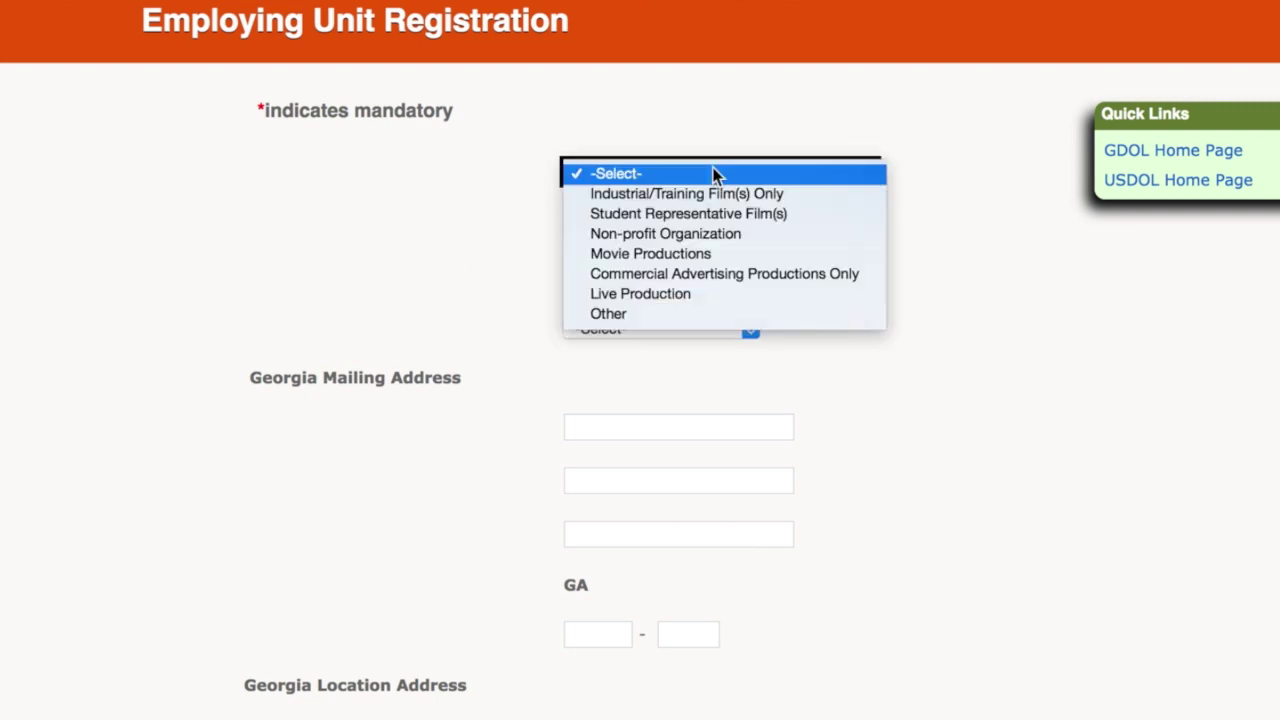
{"action": "left_click", "coordinate": [662, 260]}
Step: Enter unit name 'Amalia Movie Productions', DBA 'Amalia Movies', and the Georgia mailing address
{"action": "left_click", "coordinate": [597, 214]}
{"action": "type", "text": "Amalia Movie Productions"}
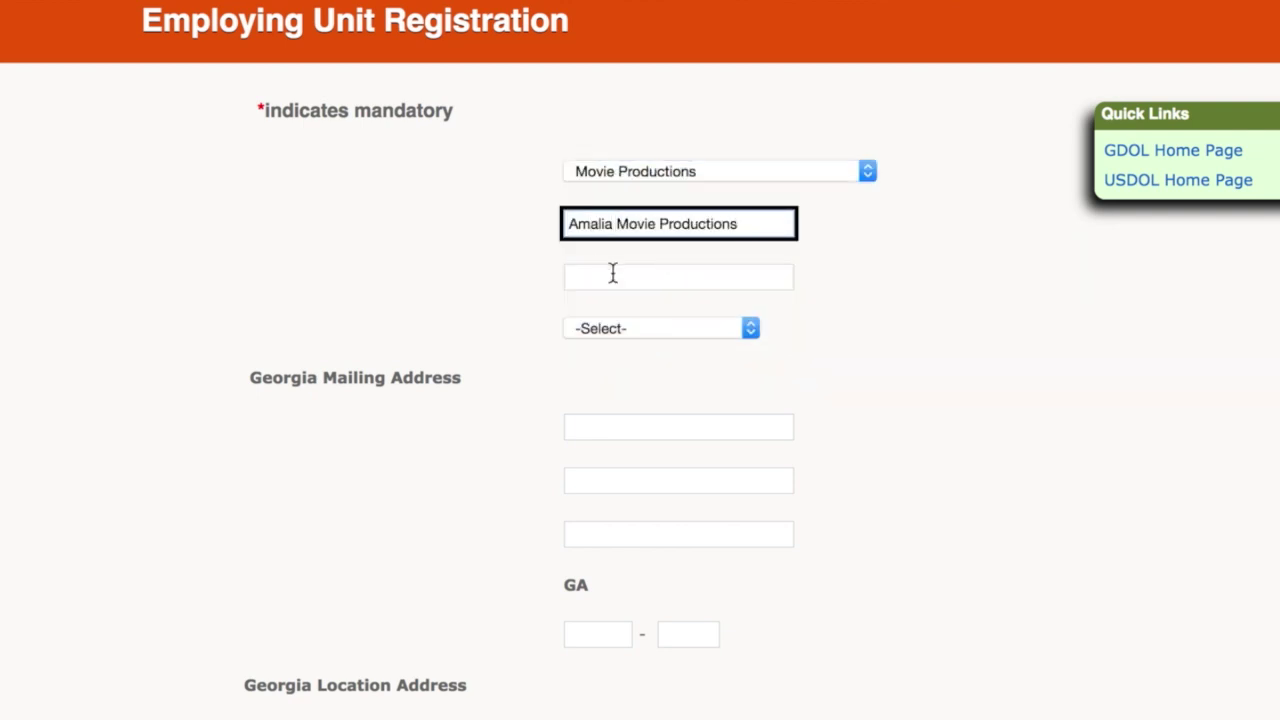
{"action": "left_click", "coordinate": [613, 277]}
{"action": "type", "text": "Amalia Movies"}
{"action": "left_click", "coordinate": [700, 328]}
{"action": "left_click", "coordinate": [657, 351]}
Step: Confirm location and corporate addresses match, add the phone and email, and answer Yes for Student Representative
{"action": "left_click", "coordinate": [649, 620]}
{"action": "left_click", "coordinate": [774, 520]}
{"action": "left_click", "coordinate": [825, 616]}
{"action": "left_click", "coordinate": [830, 716]}
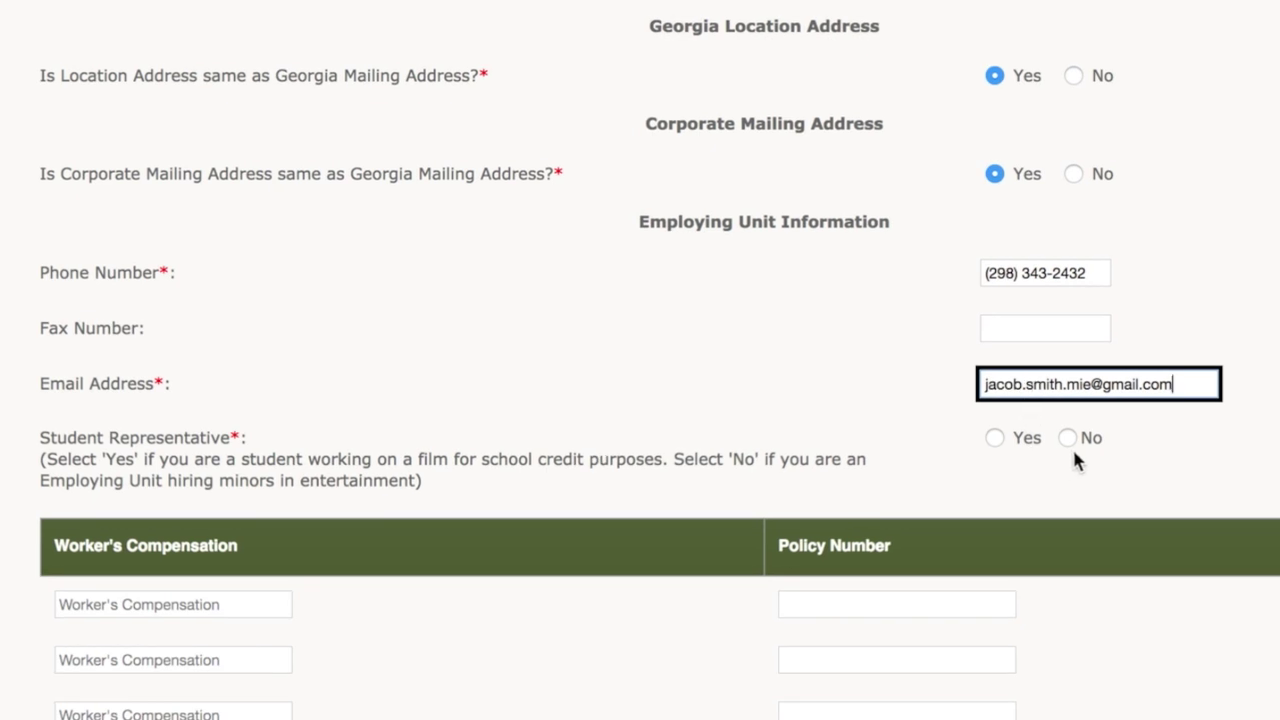
{"action": "left_click", "coordinate": [994, 441]}
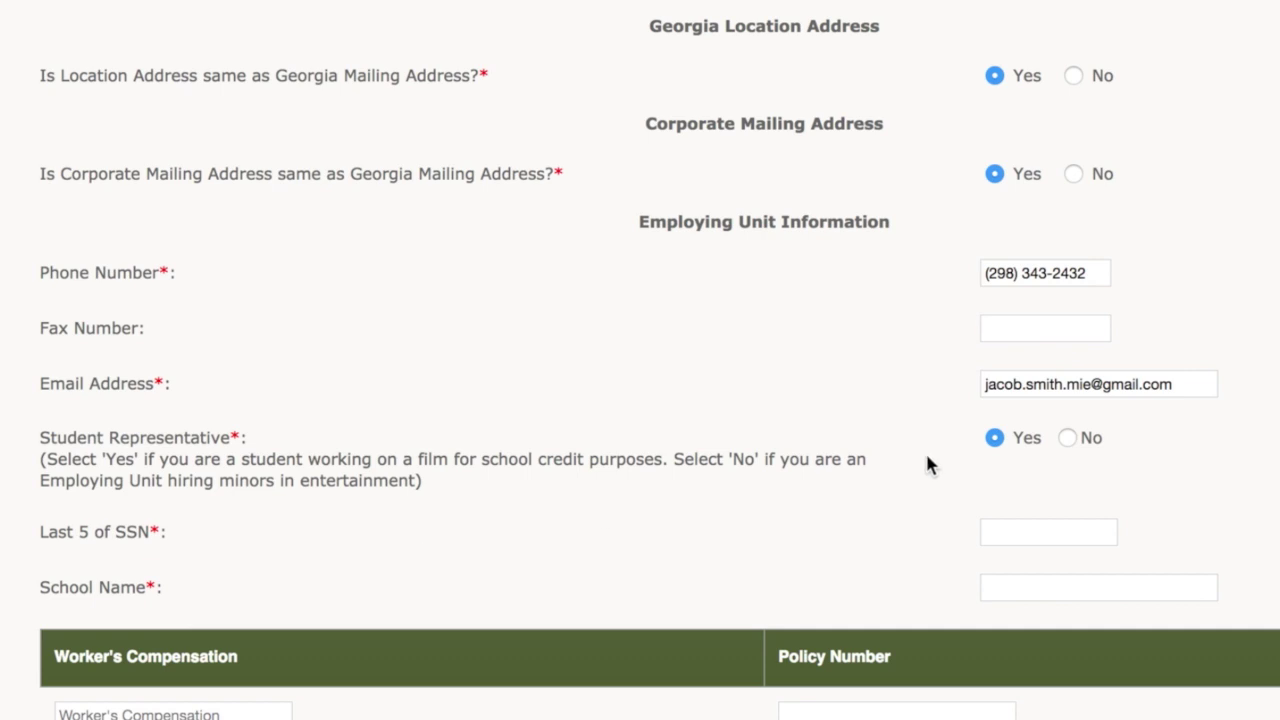
Step: Switch Student Representative to No, enter the FEIN, and choose Dance Companies as NAICS code
{"action": "left_click", "coordinate": [1069, 440]}
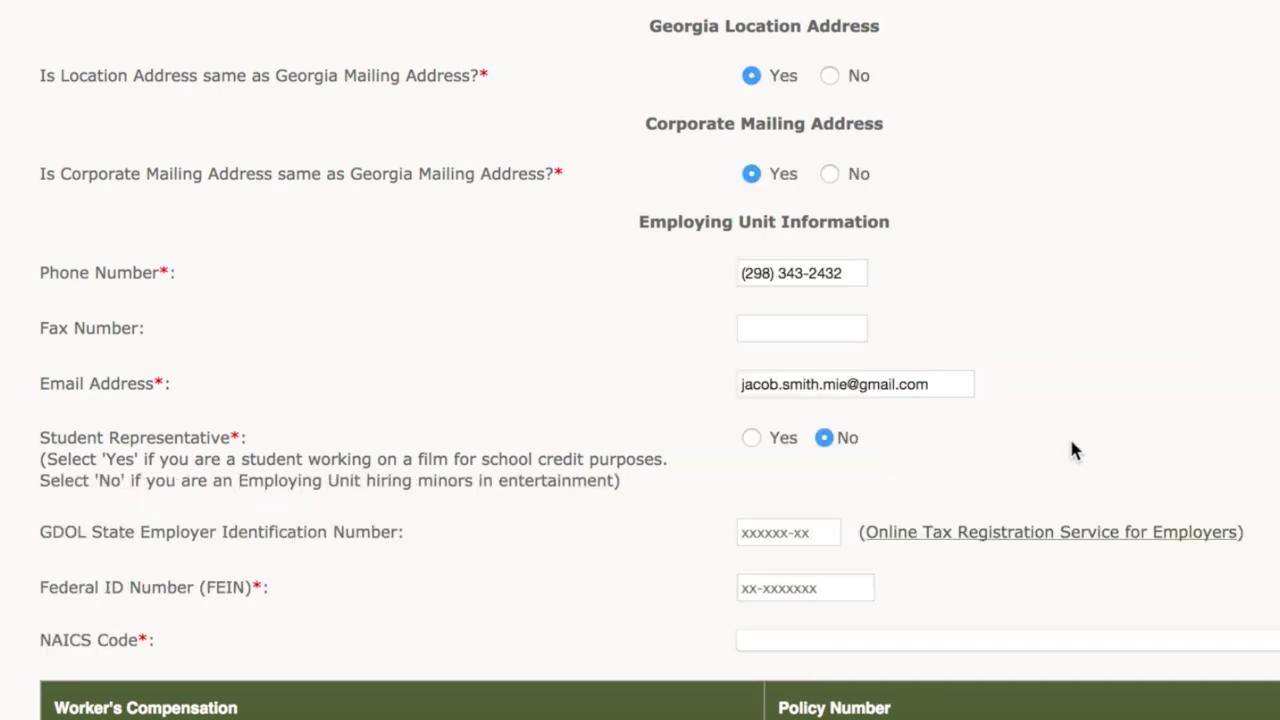
{"action": "scroll", "coordinate": [1072, 450], "scroll_direction": "down", "scroll_amount": 5}
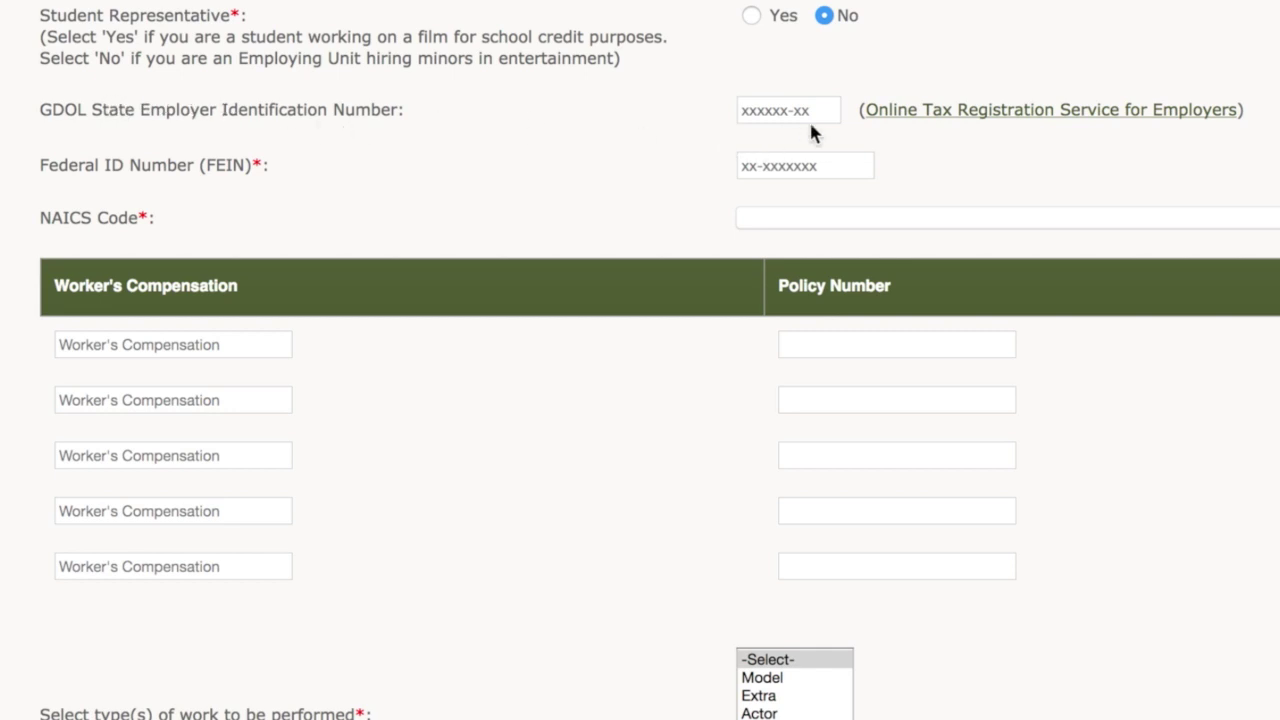
{"action": "left_click", "coordinate": [781, 165]}
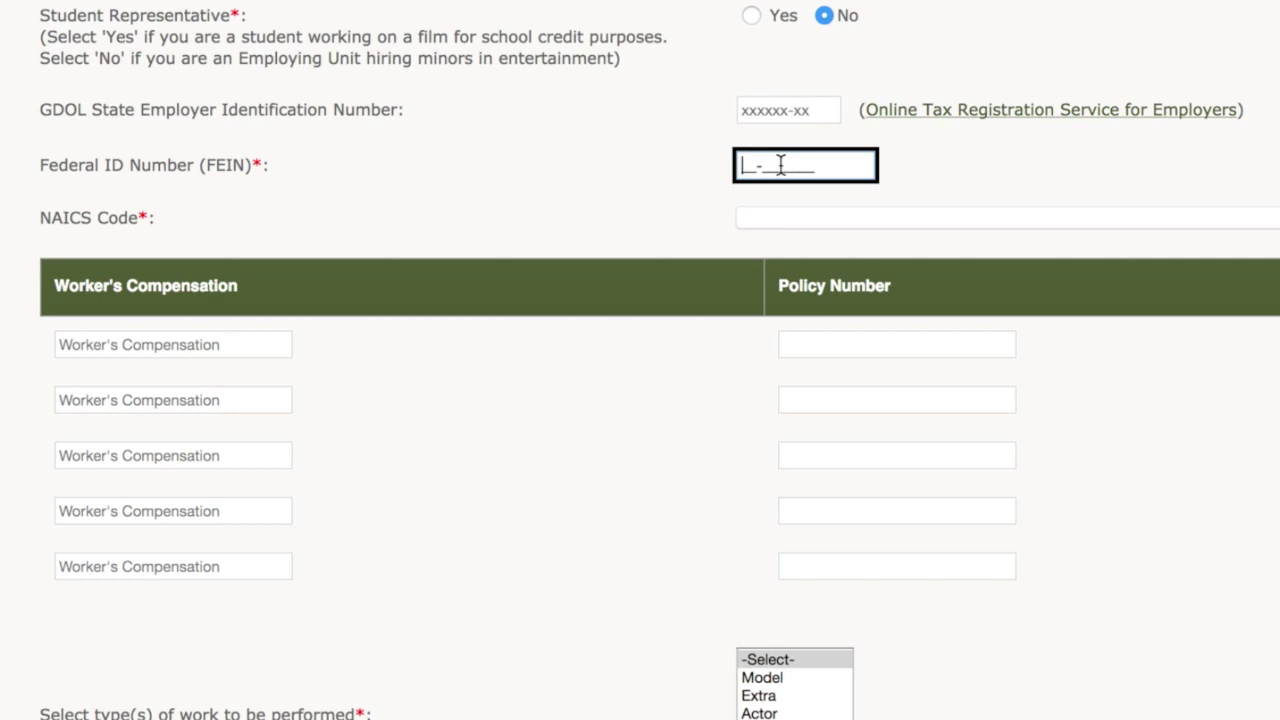
{"action": "type", "text": "12-3456789"}
{"action": "left_click", "coordinate": [815, 214]}
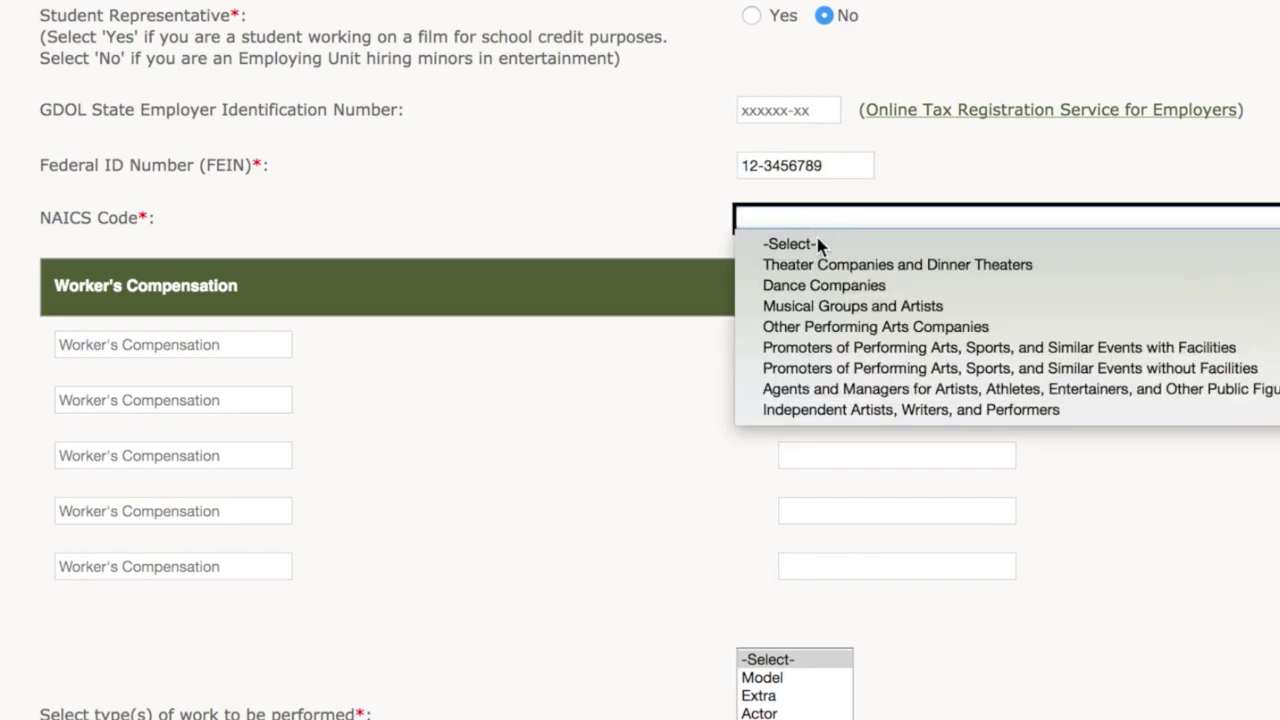
{"action": "left_click", "coordinate": [830, 287]}
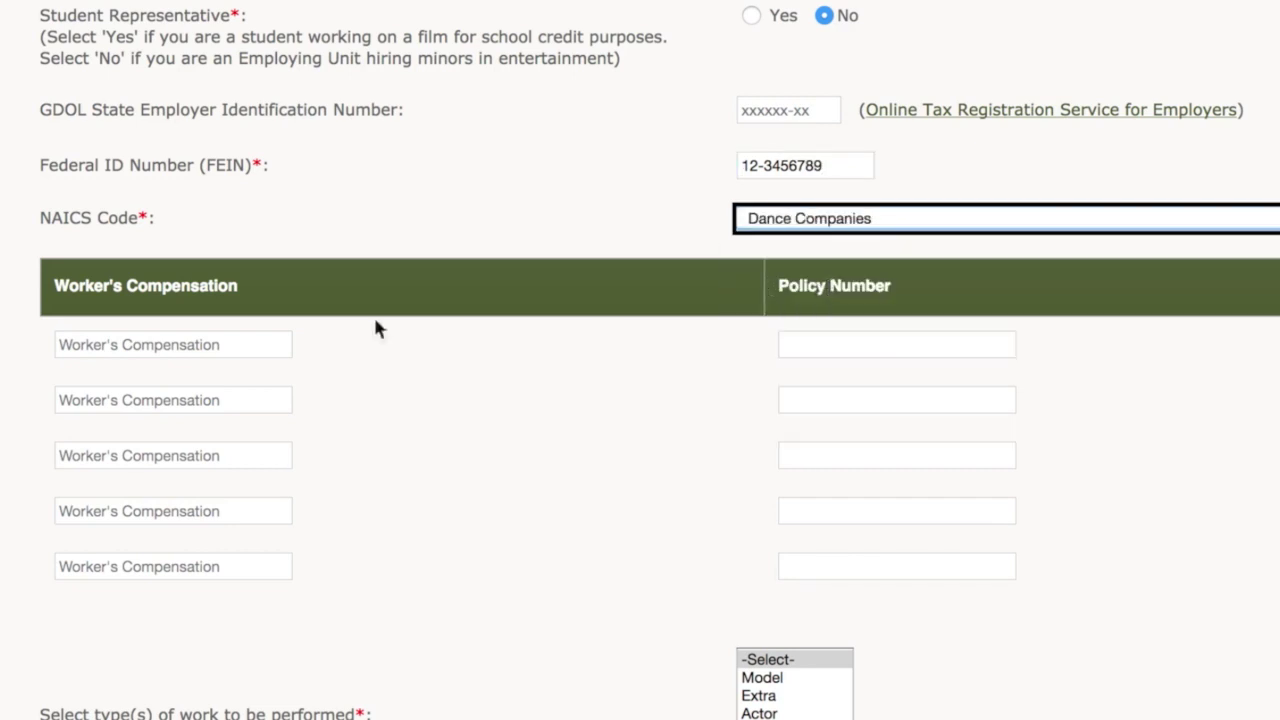
Step: Enter GEICO as the workers' compensation insurer with its policy number, and select Extra as work type
{"action": "left_click", "coordinate": [214, 342]}
{"action": "type", "text": "GEICO"}
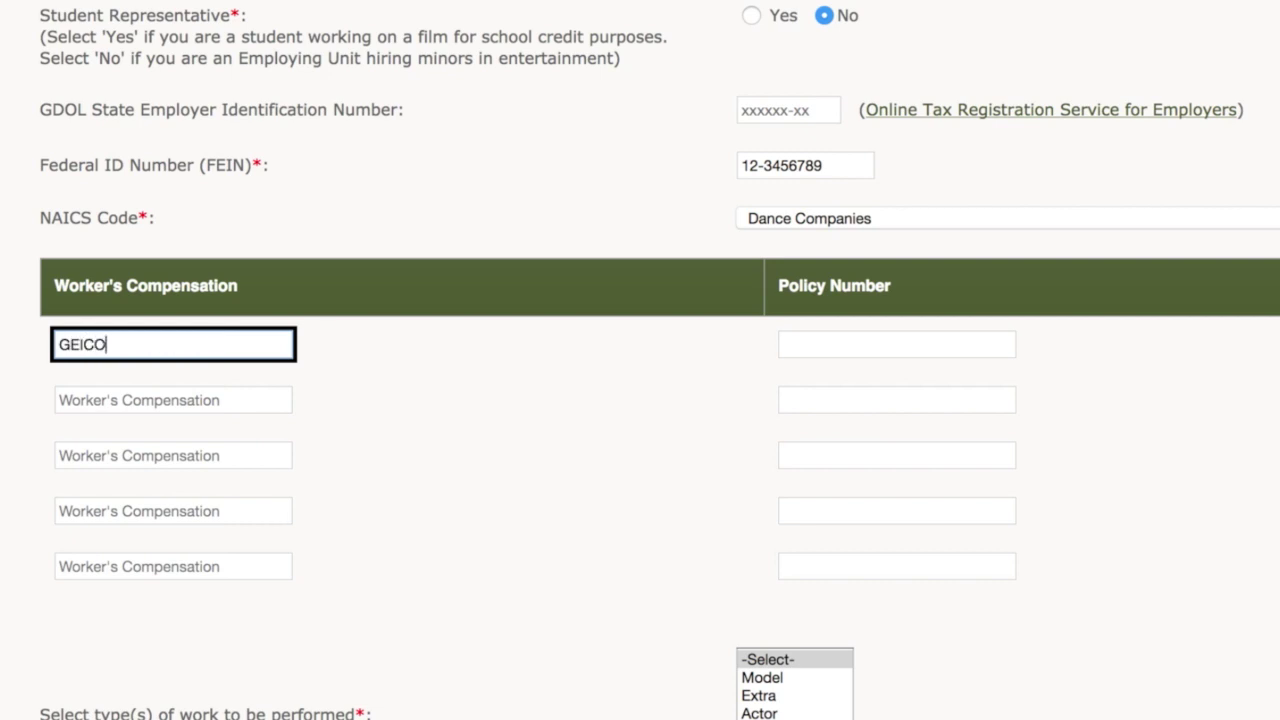
{"action": "key", "text": "Tab"}
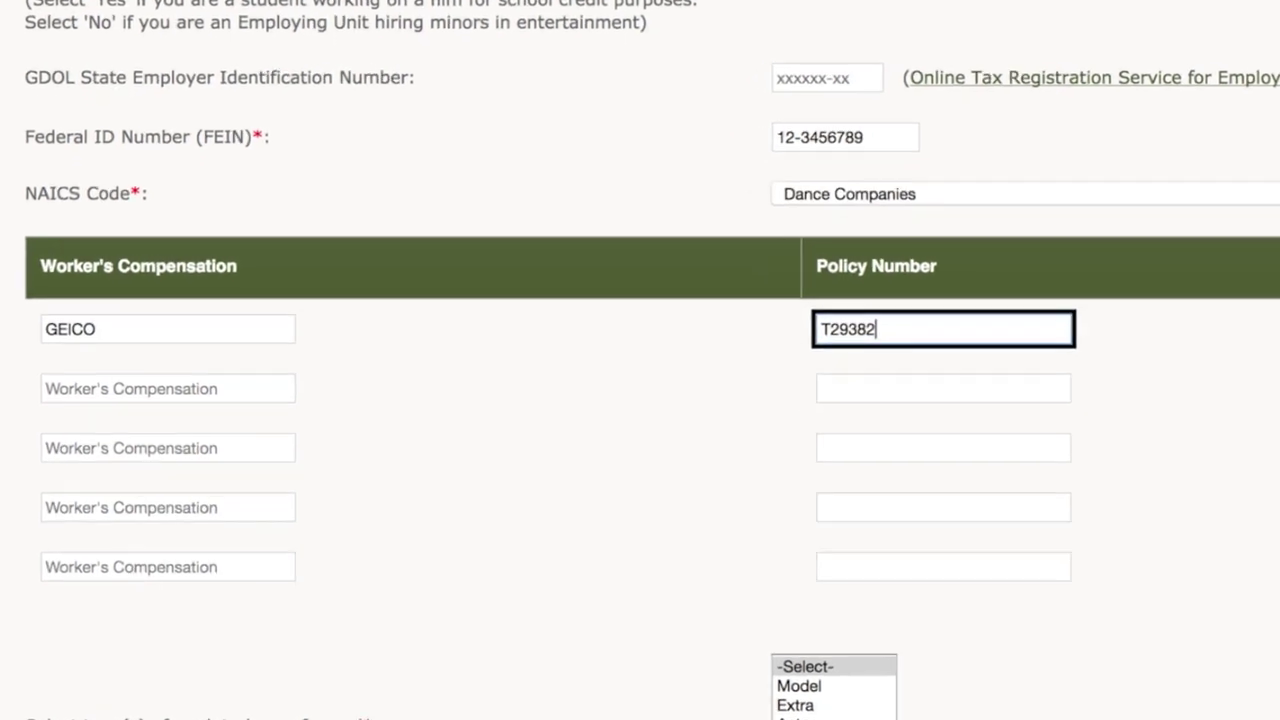
{"action": "left_click", "coordinate": [1060, 625]}
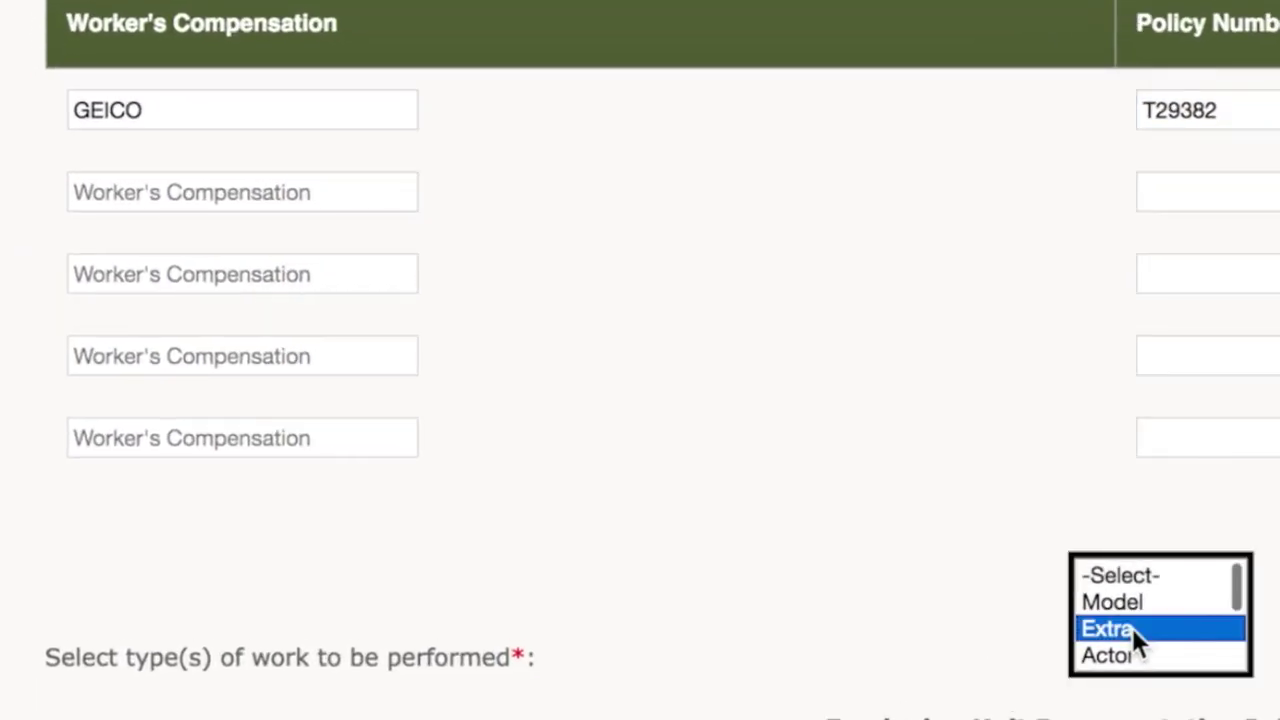
Step: Add Film alongside Extra in the selected types of work
{"action": "scroll", "coordinate": [1060, 625], "scroll_direction": "down", "scroll_amount": 3}
{"action": "scroll", "coordinate": [1132, 636], "scroll_direction": "up", "scroll_amount": 3}
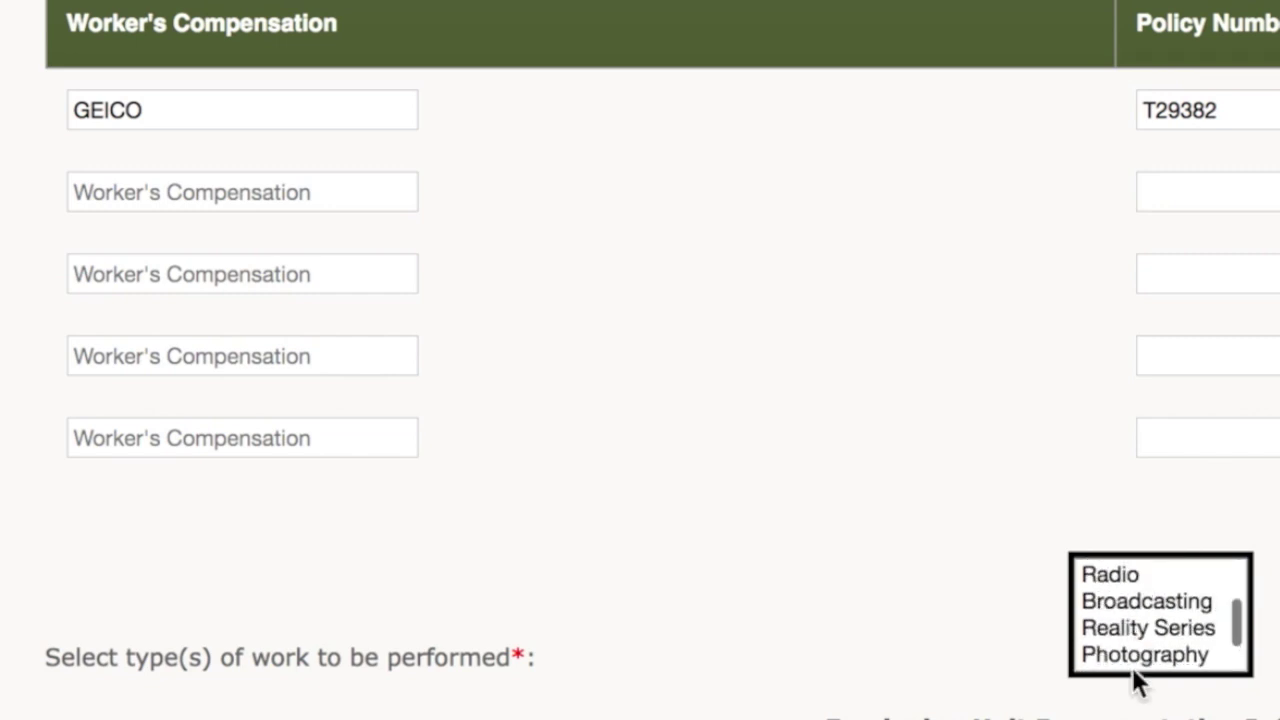
{"action": "scroll", "coordinate": [1105, 650], "scroll_direction": "down", "scroll_amount": 1}
{"action": "scroll", "coordinate": [1105, 650], "scroll_direction": "up", "scroll_amount": 5}
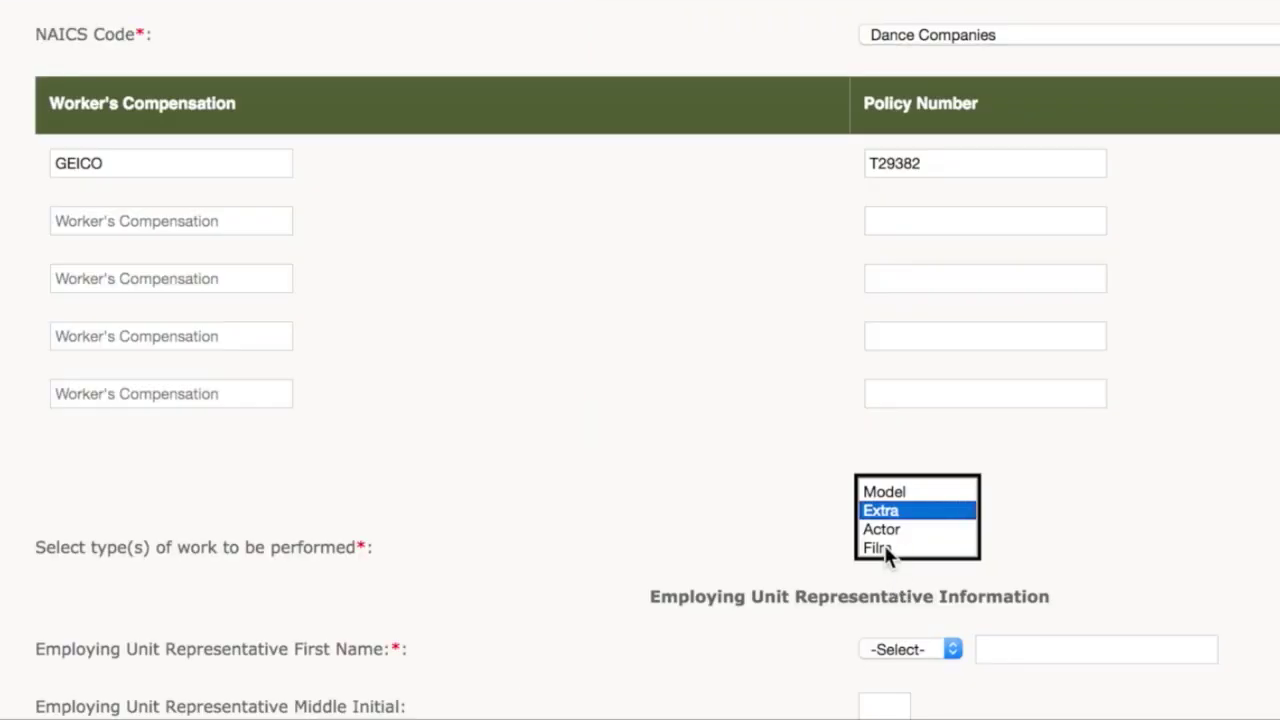
{"action": "left_click", "coordinate": [878, 546], "text": "super"}
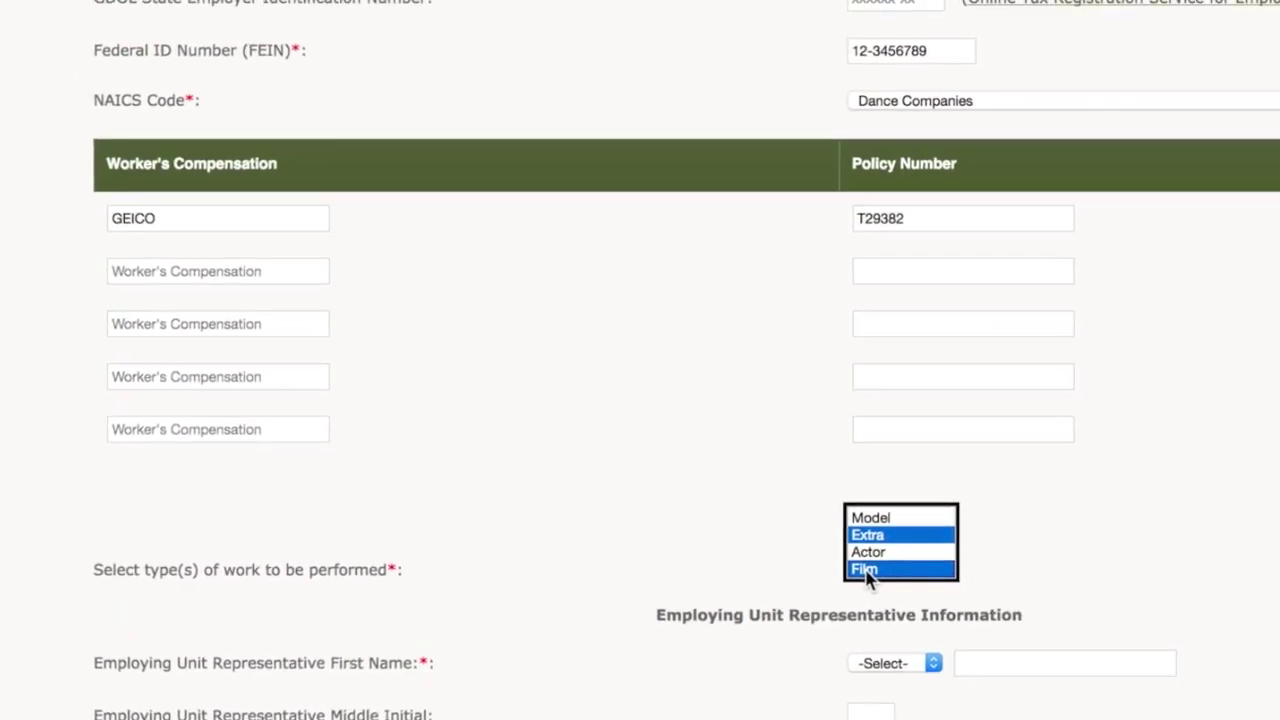
{"action": "scroll", "coordinate": [1007, 155], "scroll_direction": "down", "scroll_amount": 5}
{"action": "left_click", "coordinate": [1007, 155]}
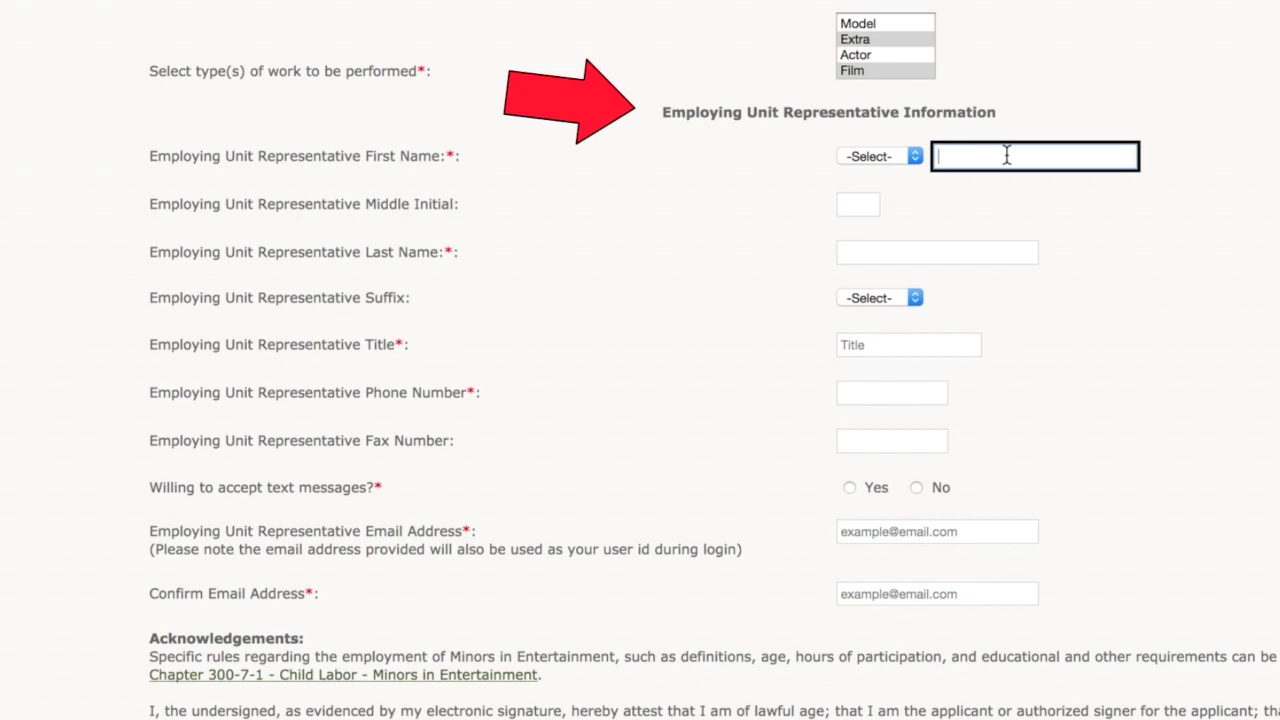
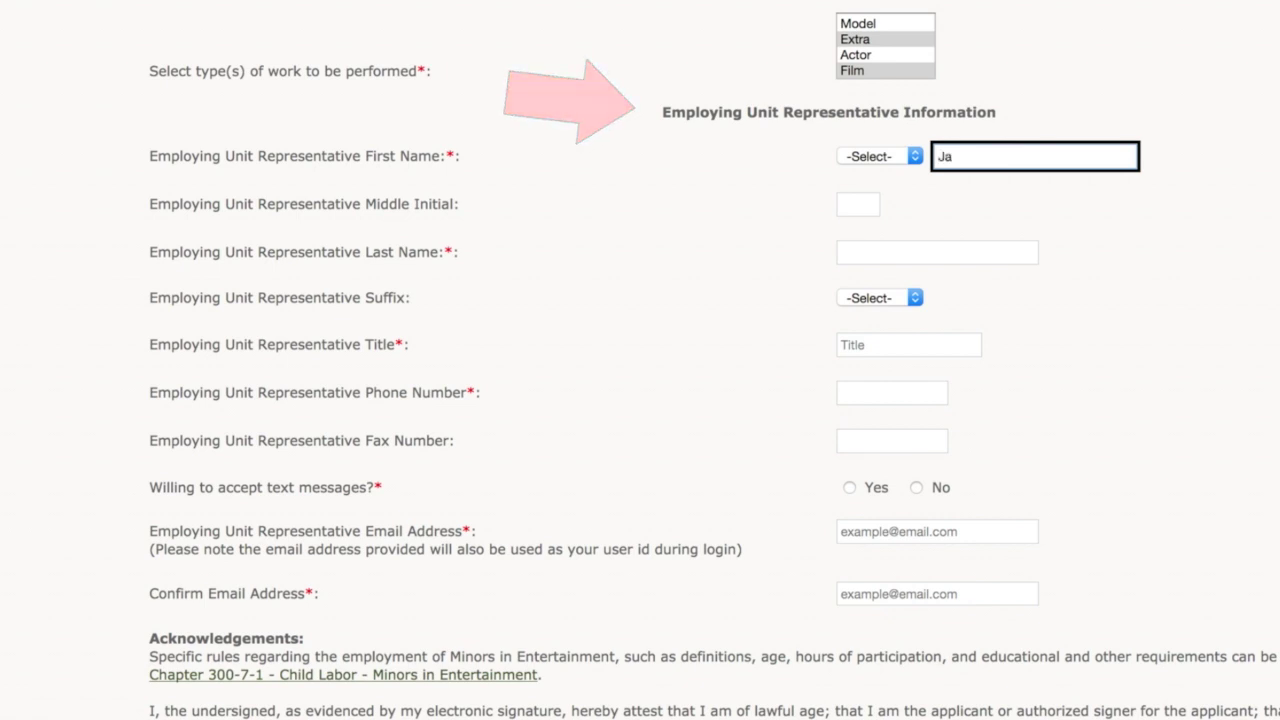
Step: Fill in the representative's first and last name, title HR, phone and confirmed email, declining text messages
{"action": "key", "text": "Tab"}
{"action": "key", "text": "Tab"}
{"action": "key", "text": "Tab"}
{"action": "type", "text": "HR"}
{"action": "key", "text": "Tab"}
{"action": "left_click", "coordinate": [849, 487]}
{"action": "left_click", "coordinate": [917, 488]}
{"action": "key", "text": "Tab"}
{"action": "key", "text": "Tab"}
Step: Acknowledge the Minors in Entertainment rules and sign electronically with the representative's name
{"action": "scroll", "coordinate": [1210, 460], "scroll_direction": "down", "scroll_amount": 5}
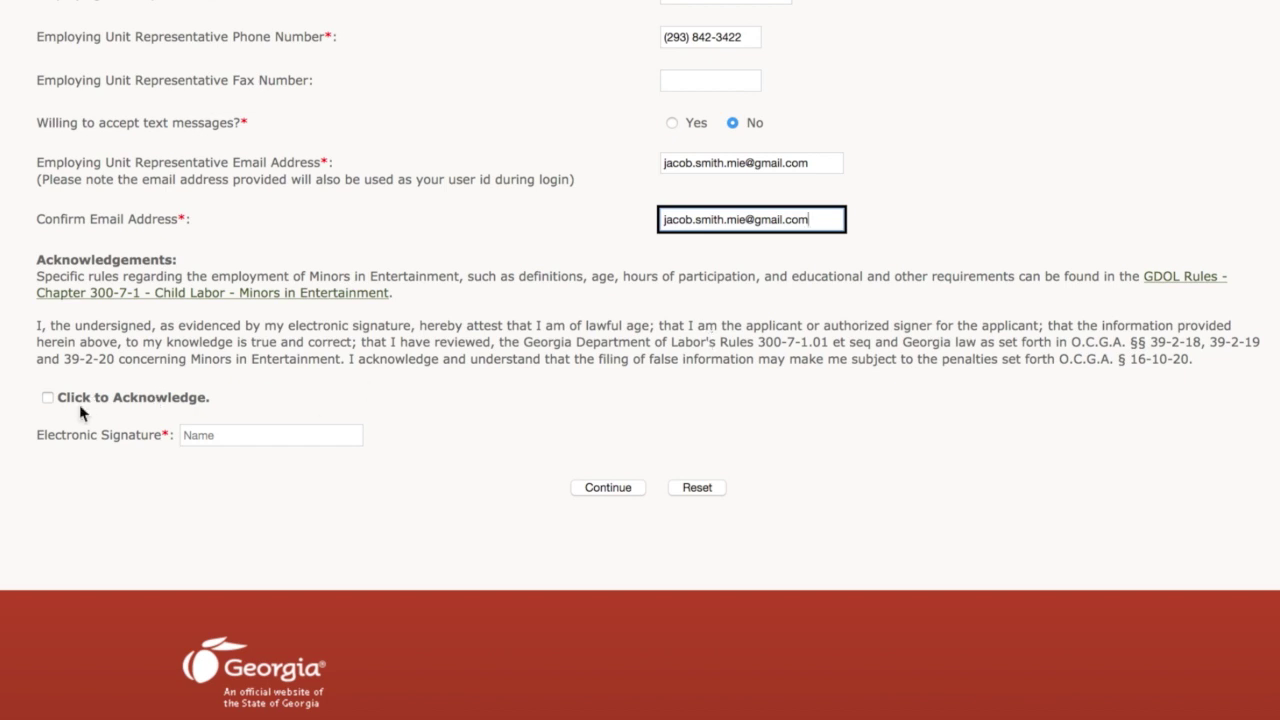
{"action": "left_click", "coordinate": [47, 397]}
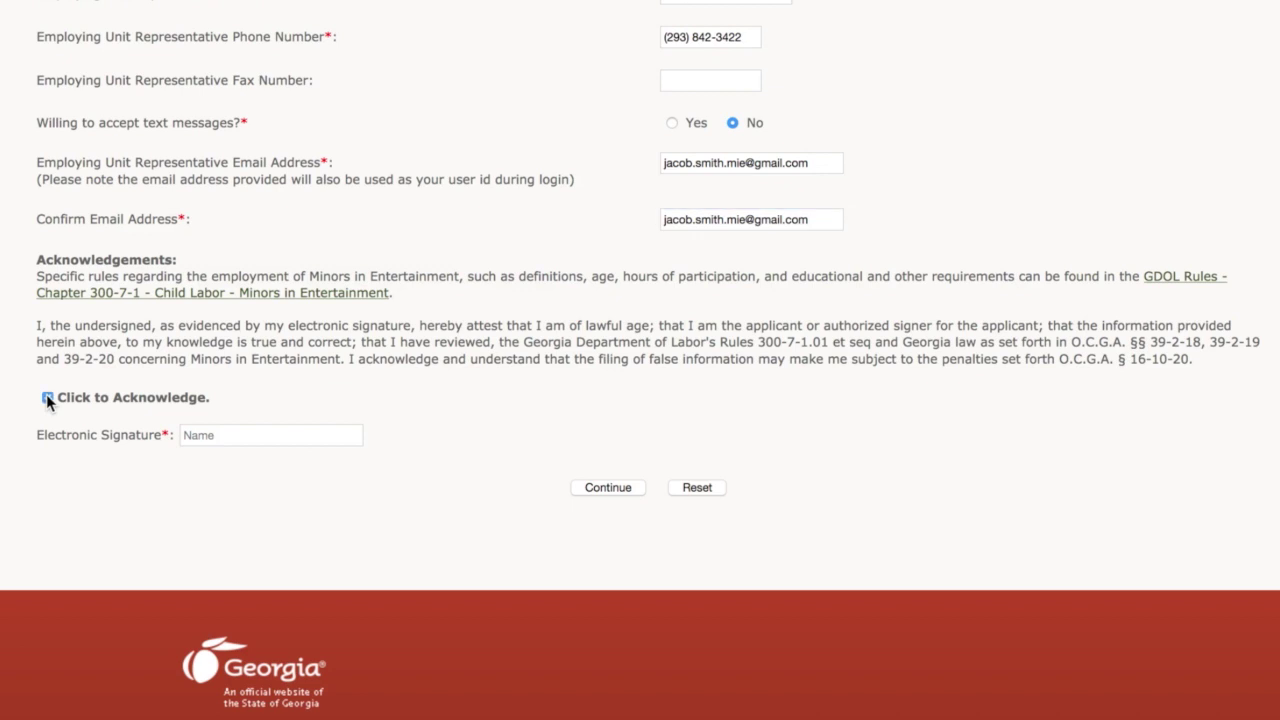
{"action": "left_click", "coordinate": [222, 436]}
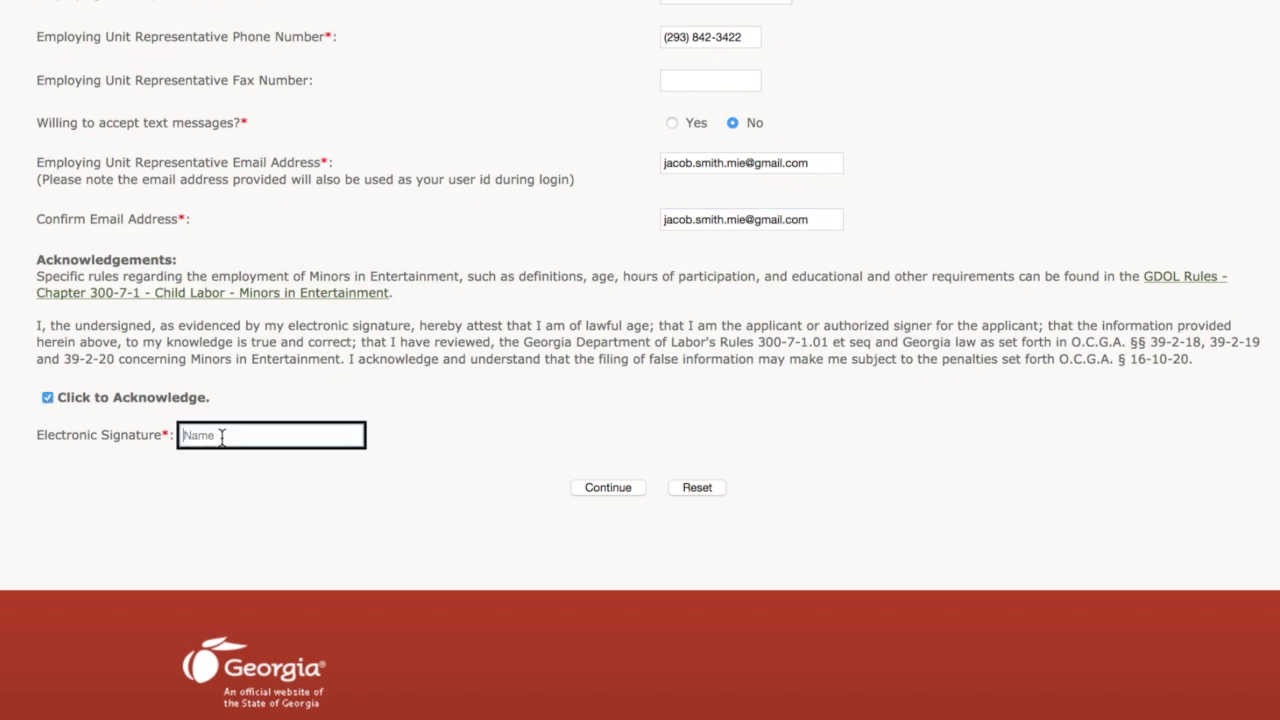
Step: Submit the registration form, then the $500.00 payment by check
{"action": "left_click", "coordinate": [623, 489]}
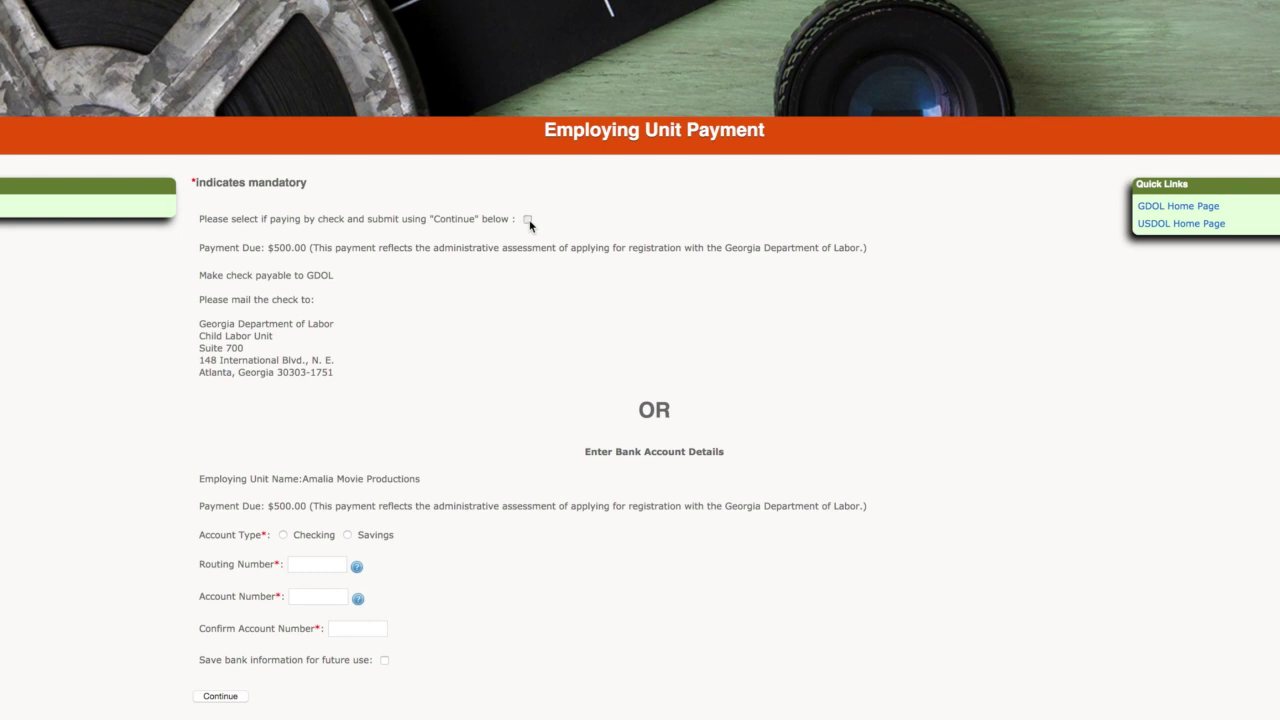
{"action": "left_click", "coordinate": [222, 698]}
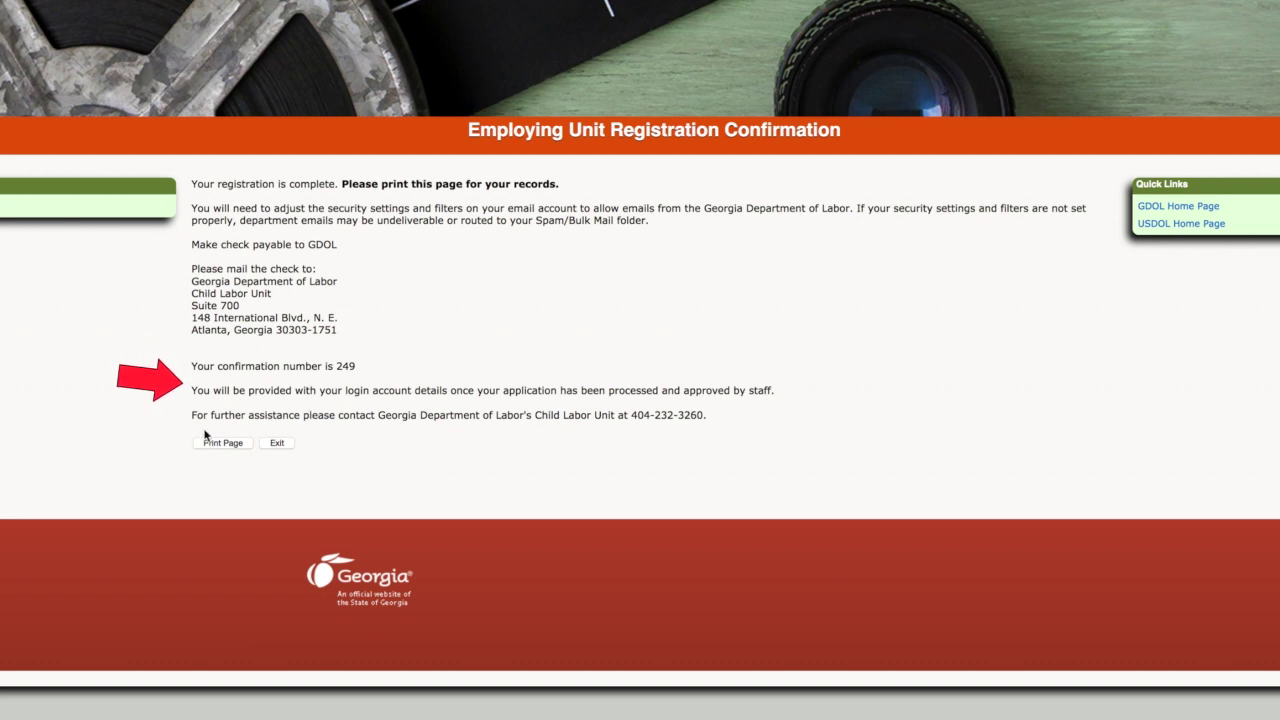
Step: Copy the temporary password from the MIE Account Setup email and follow its Reset password link
{"action": "left_click", "coordinate": [279, 443]}
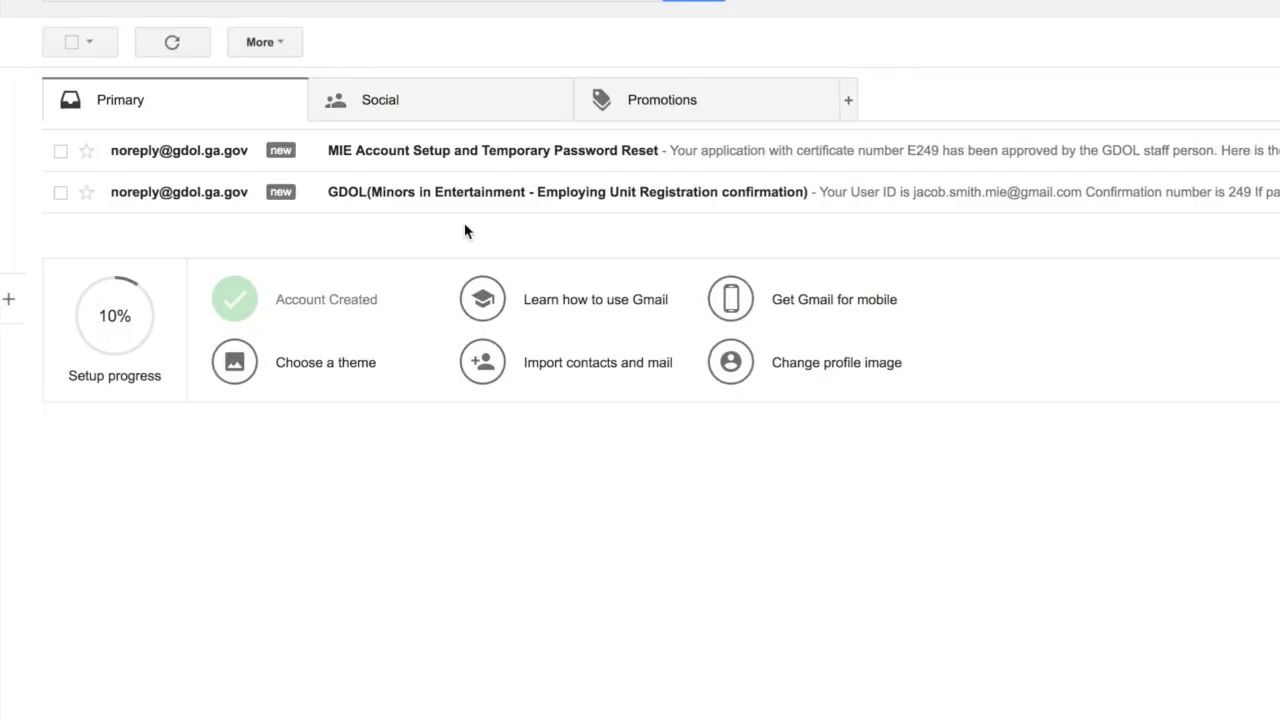
{"action": "left_click", "coordinate": [465, 163]}
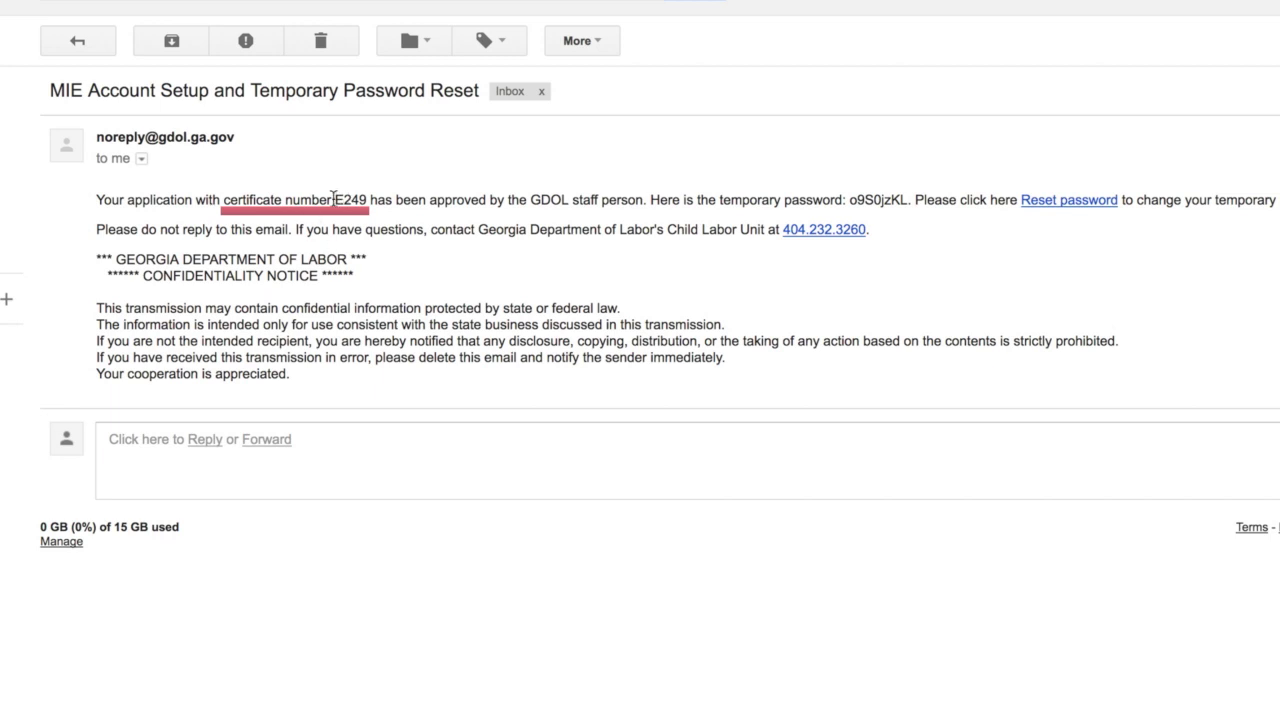
{"action": "double_click", "coordinate": [875, 198]}
{"action": "right_click", "coordinate": [894, 199]}
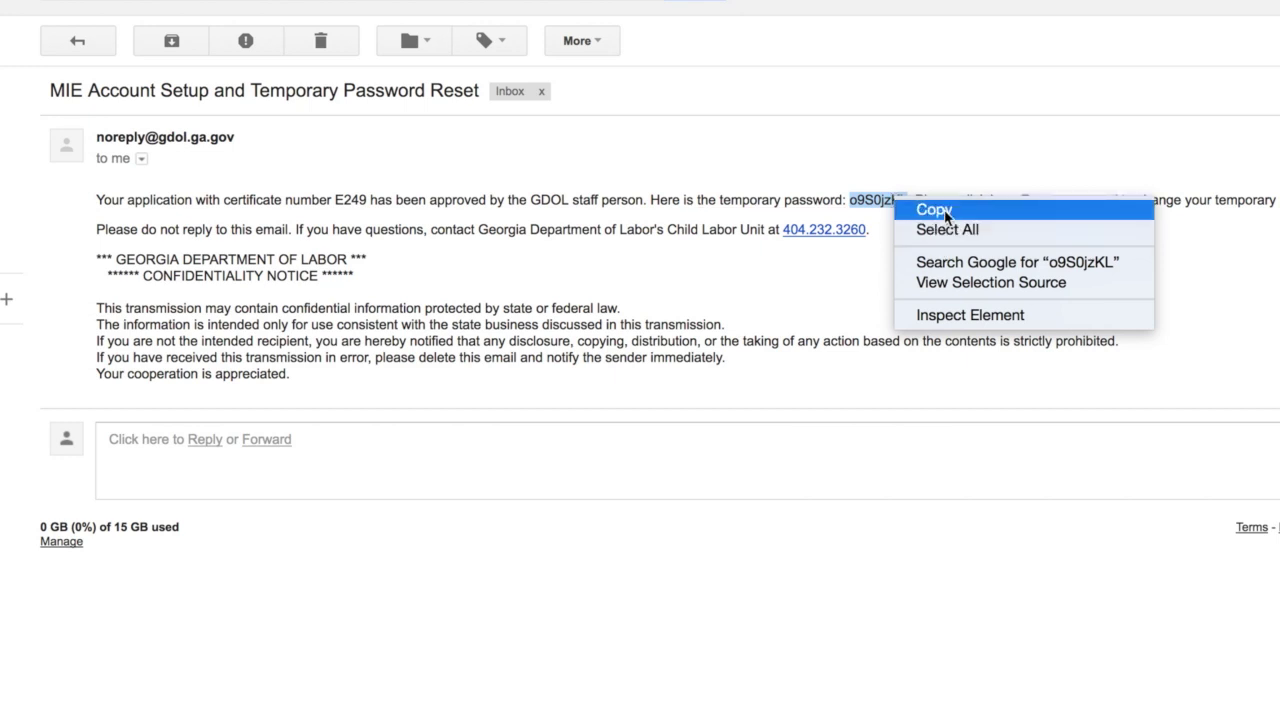
{"action": "left_click", "coordinate": [945, 212]}
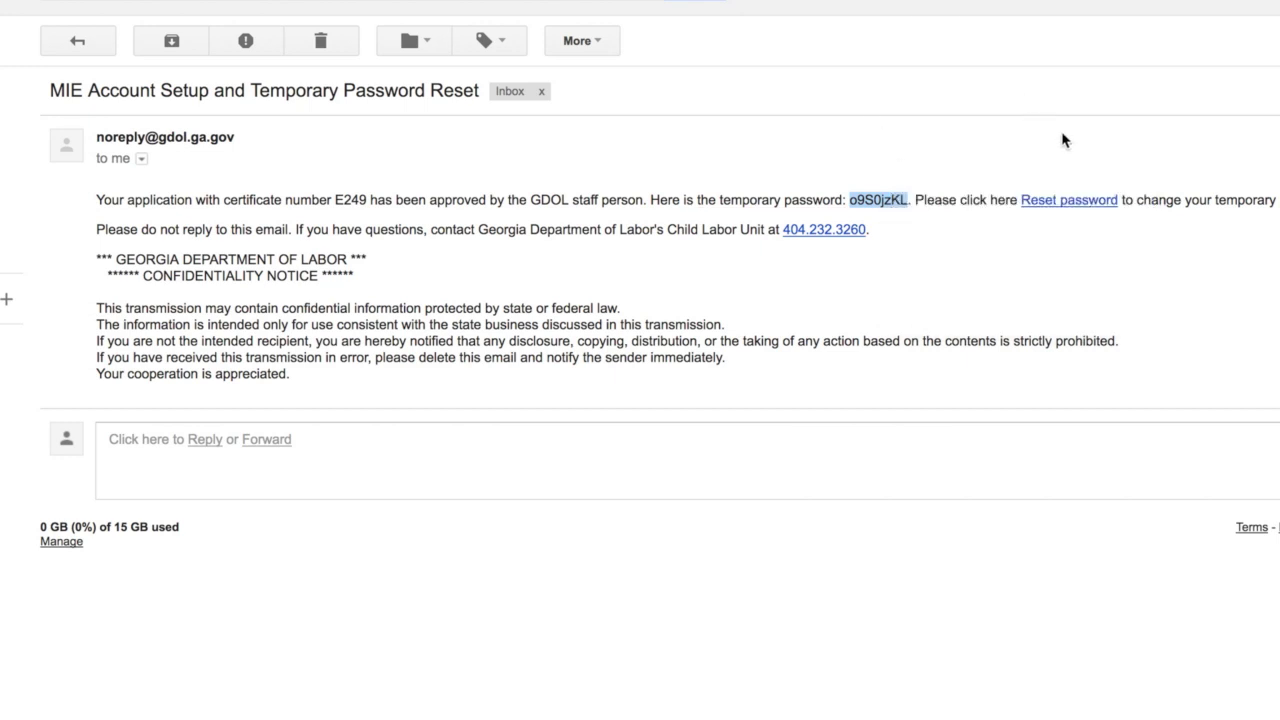
{"action": "left_click", "coordinate": [1068, 201]}
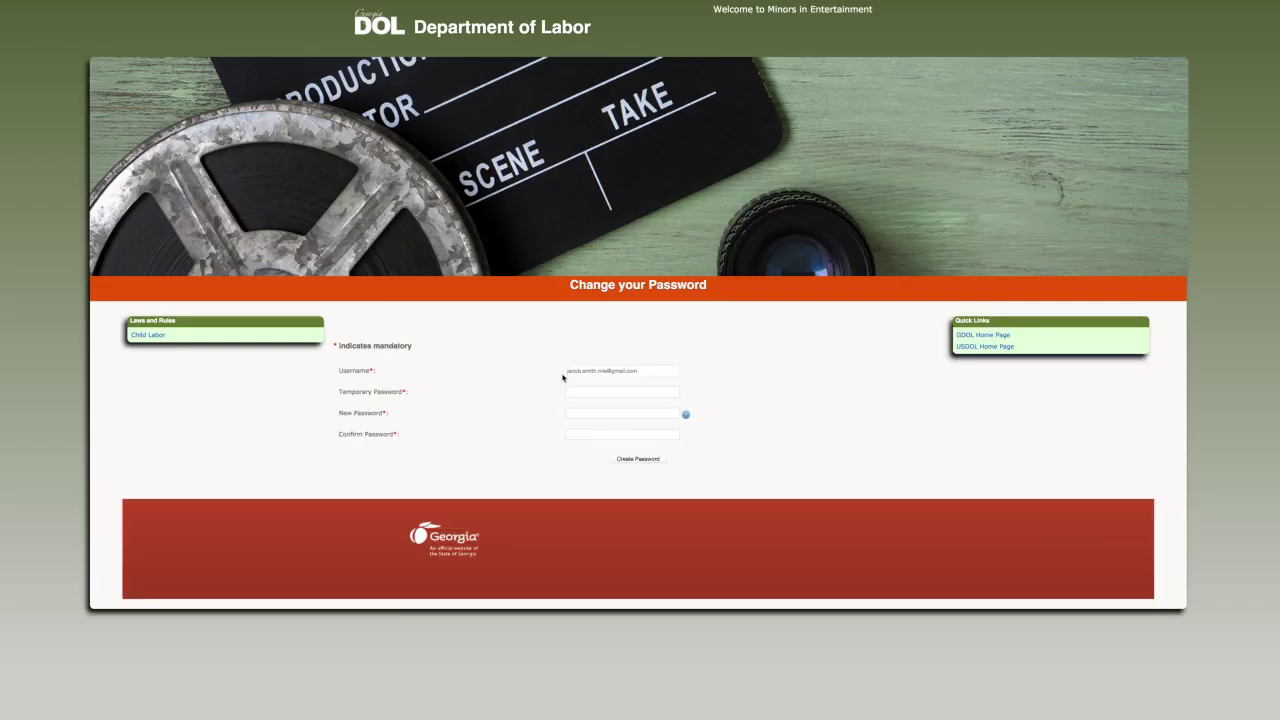
Step: Paste the temporary password, enter and confirm a new password, and create it
{"action": "left_click", "coordinate": [587, 395]}
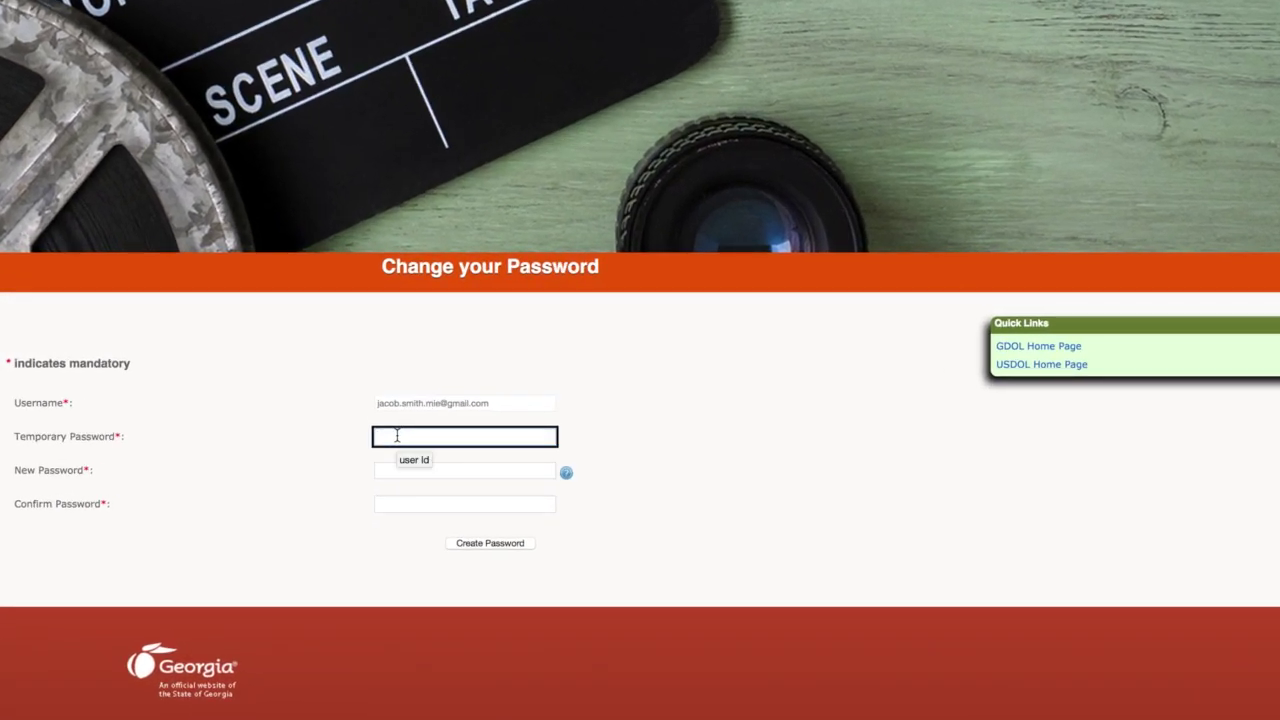
{"action": "right_click", "coordinate": [435, 424]}
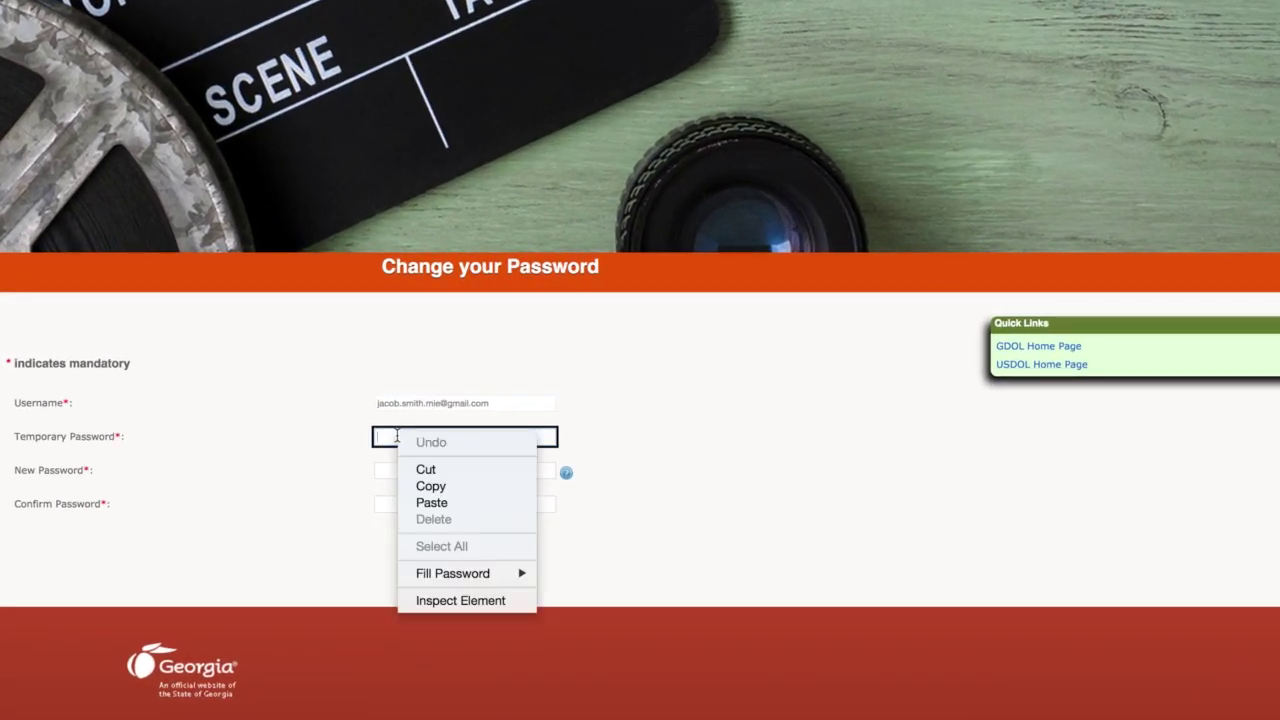
{"action": "left_click", "coordinate": [460, 506]}
{"action": "left_click", "coordinate": [411, 472]}
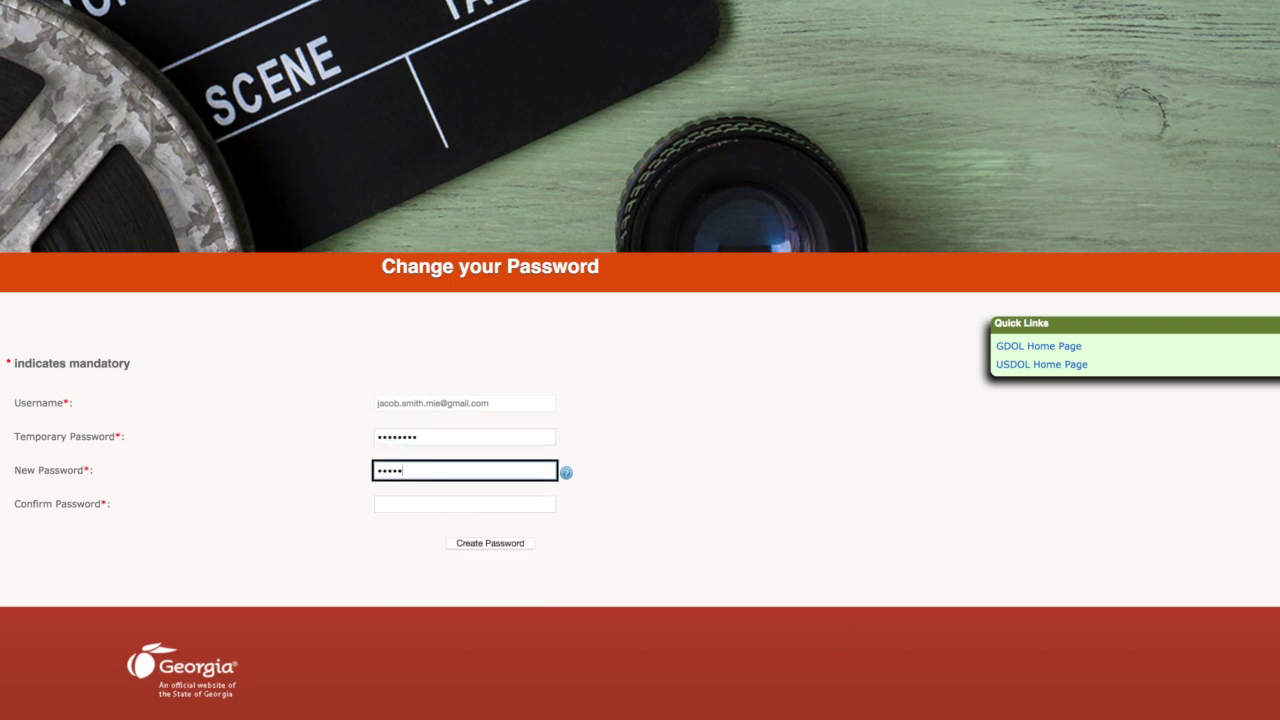
{"action": "left_click", "coordinate": [378, 504]}
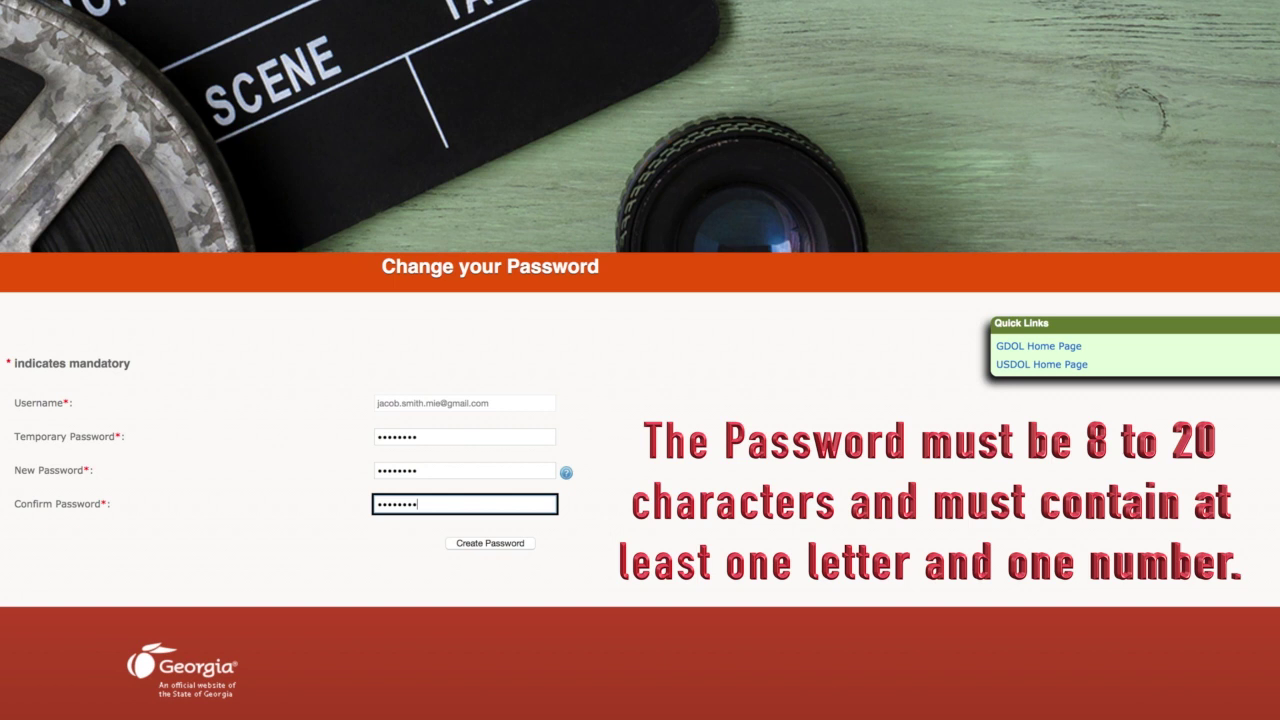
{"action": "left_click", "coordinate": [491, 545]}
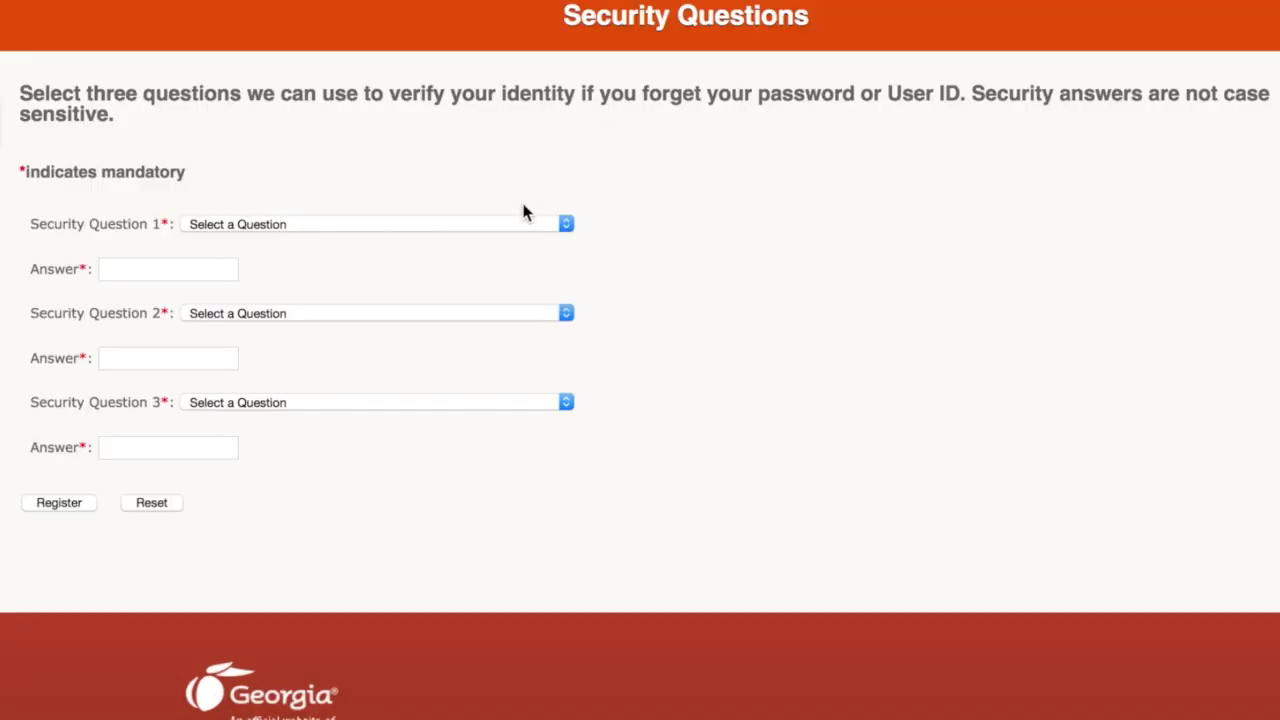
Step: Register answers for the childhood nickname, spouse-meeting city, and favorite childhood friend security questions
{"action": "left_click", "coordinate": [566, 224]}
{"action": "left_click", "coordinate": [241, 241]}
{"action": "left_click", "coordinate": [174, 268]}
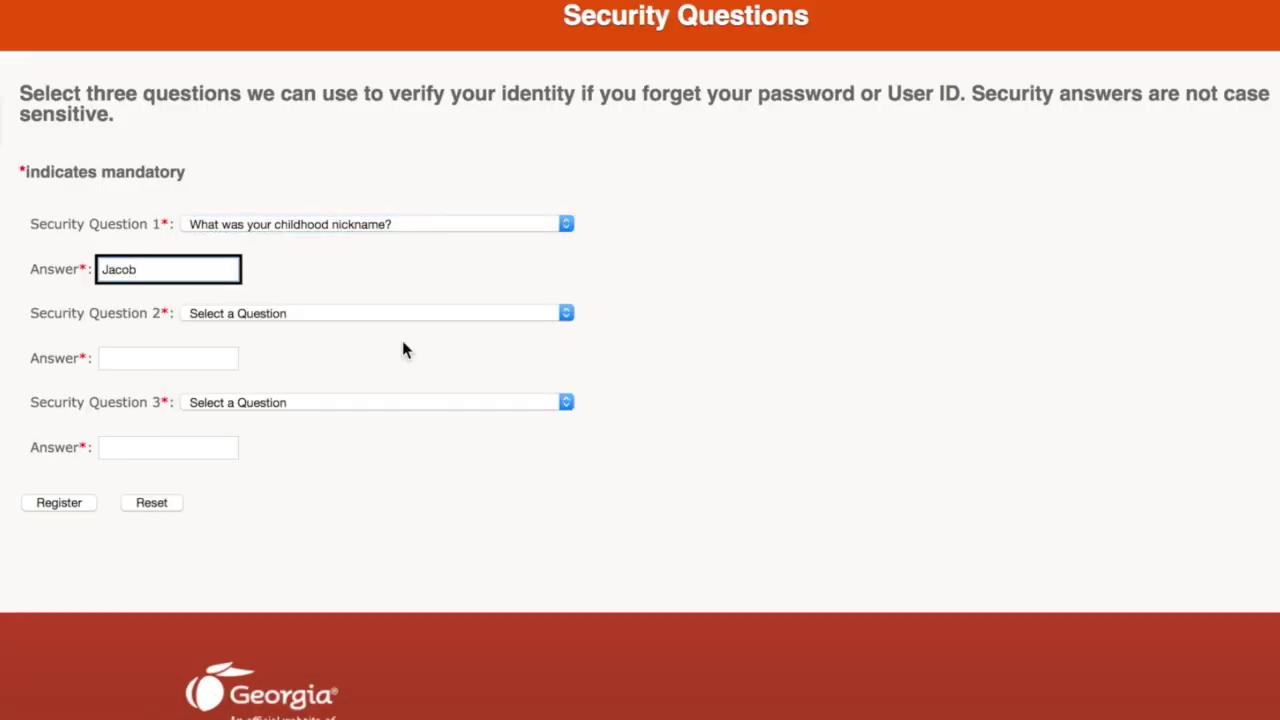
{"action": "left_click", "coordinate": [472, 313]}
{"action": "left_click", "coordinate": [370, 355]}
{"action": "left_click", "coordinate": [183, 360]}
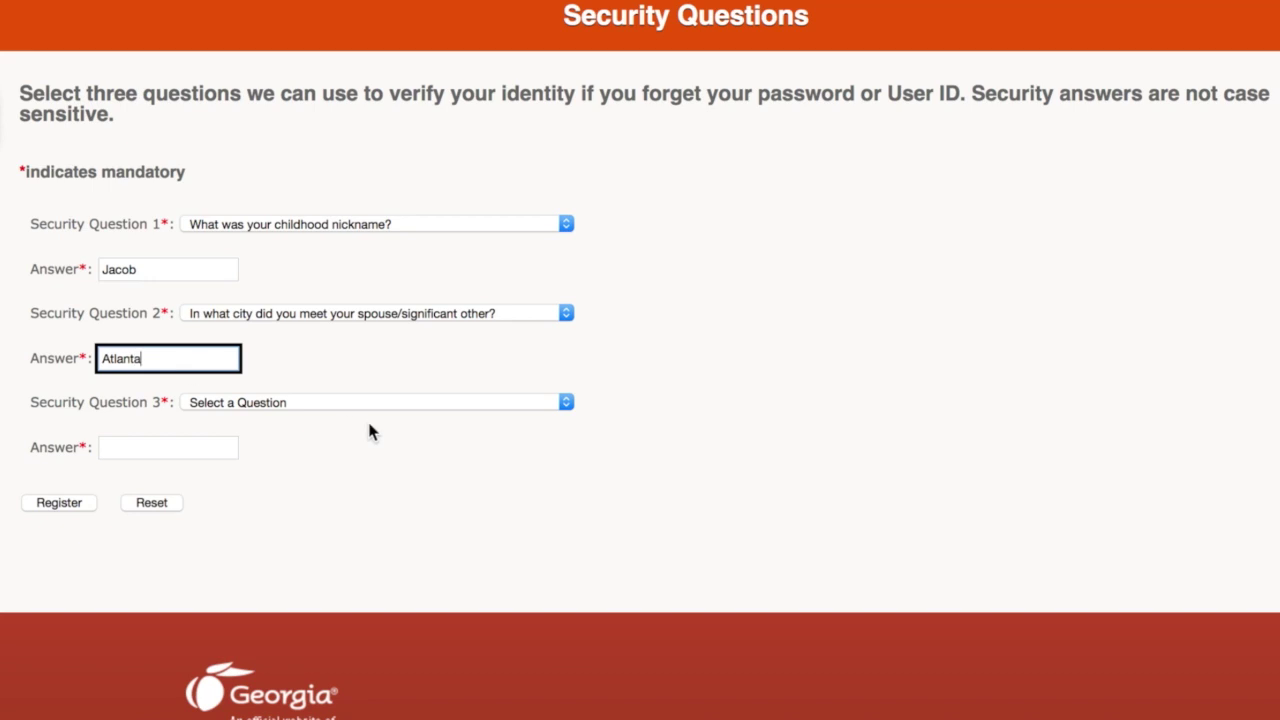
{"action": "left_click", "coordinate": [367, 402]}
{"action": "left_click", "coordinate": [325, 460]}
{"action": "left_click", "coordinate": [174, 449]}
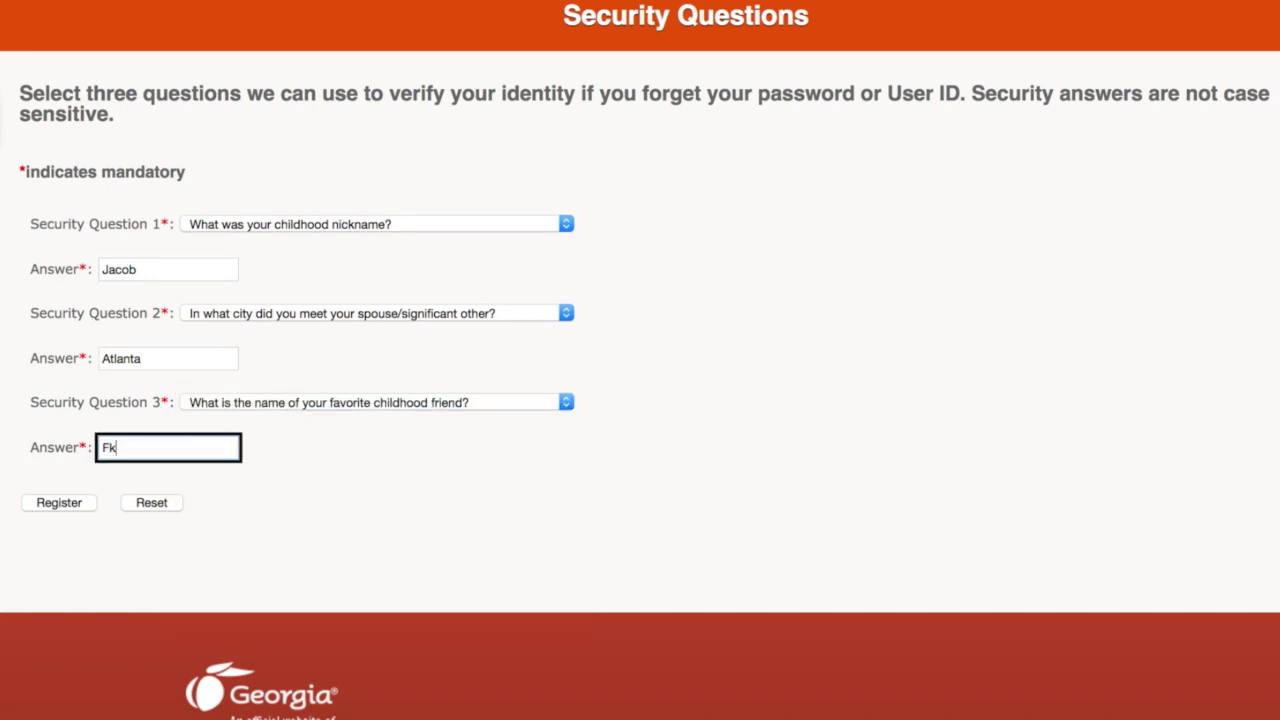
{"action": "left_click", "coordinate": [59, 502]}
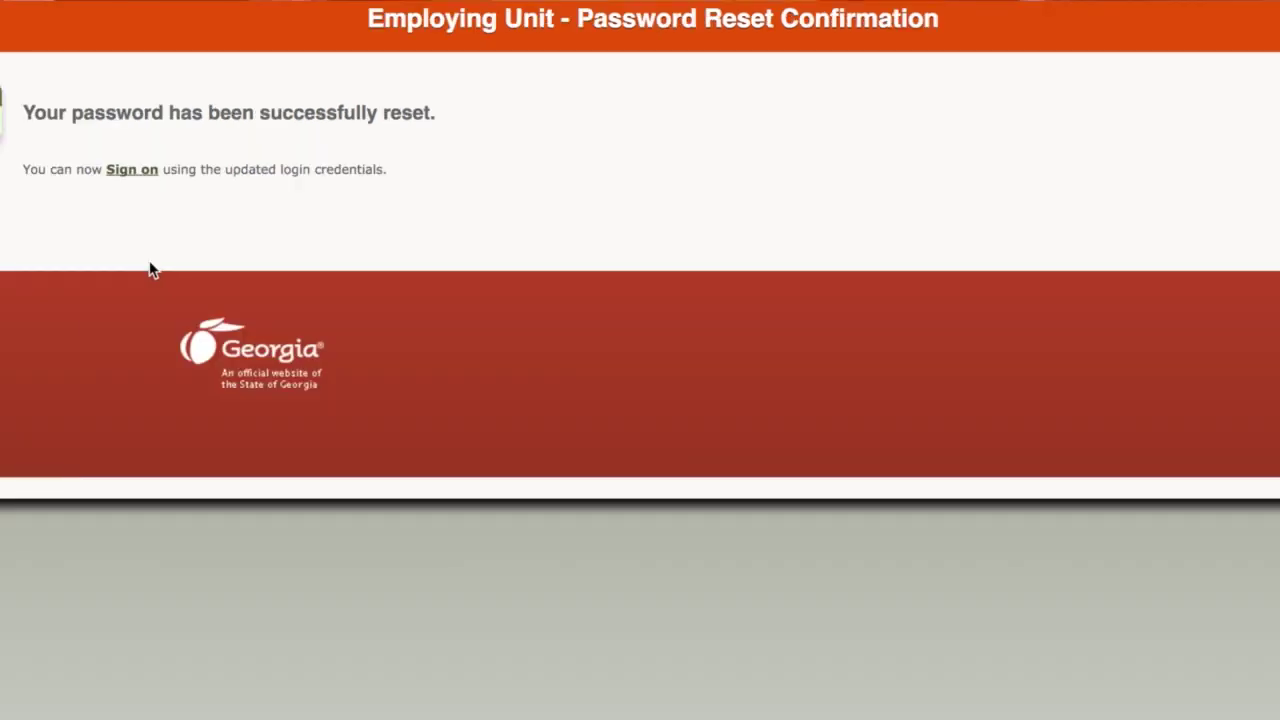
Step: Sign on to the Employing Unit Portal with the account email and new password
{"action": "left_click", "coordinate": [148, 176]}
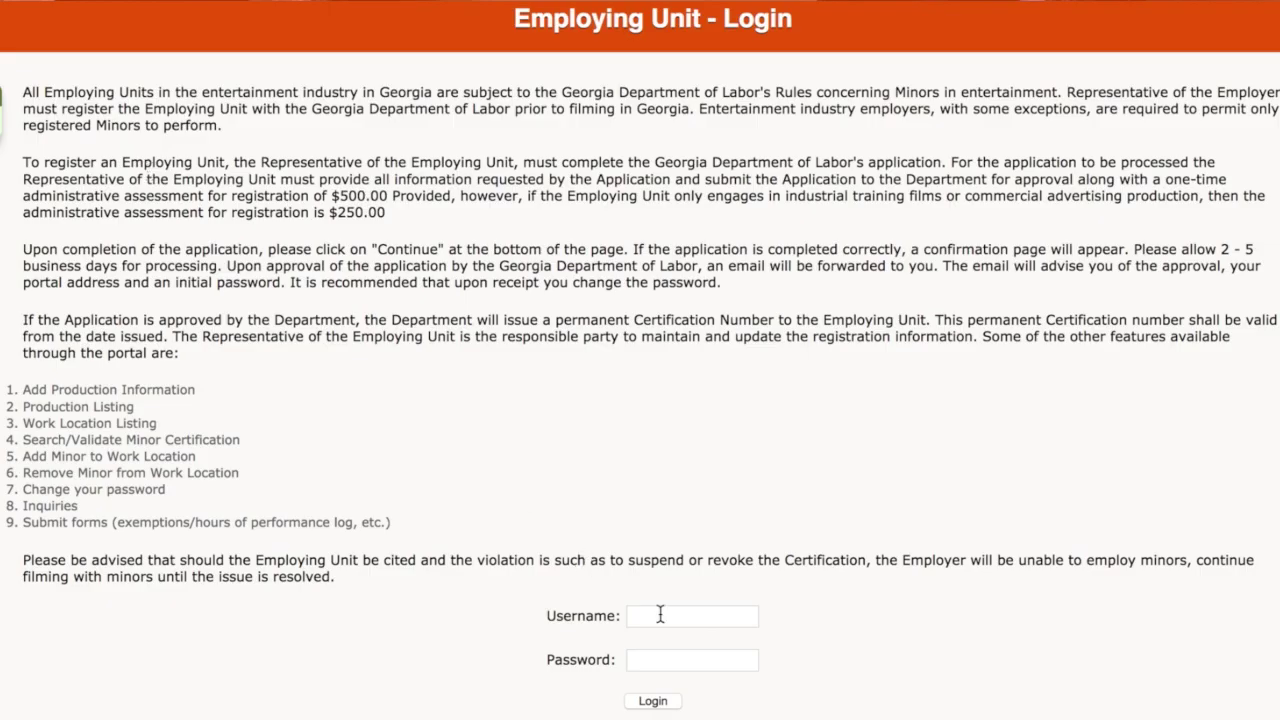
{"action": "left_click", "coordinate": [660, 615]}
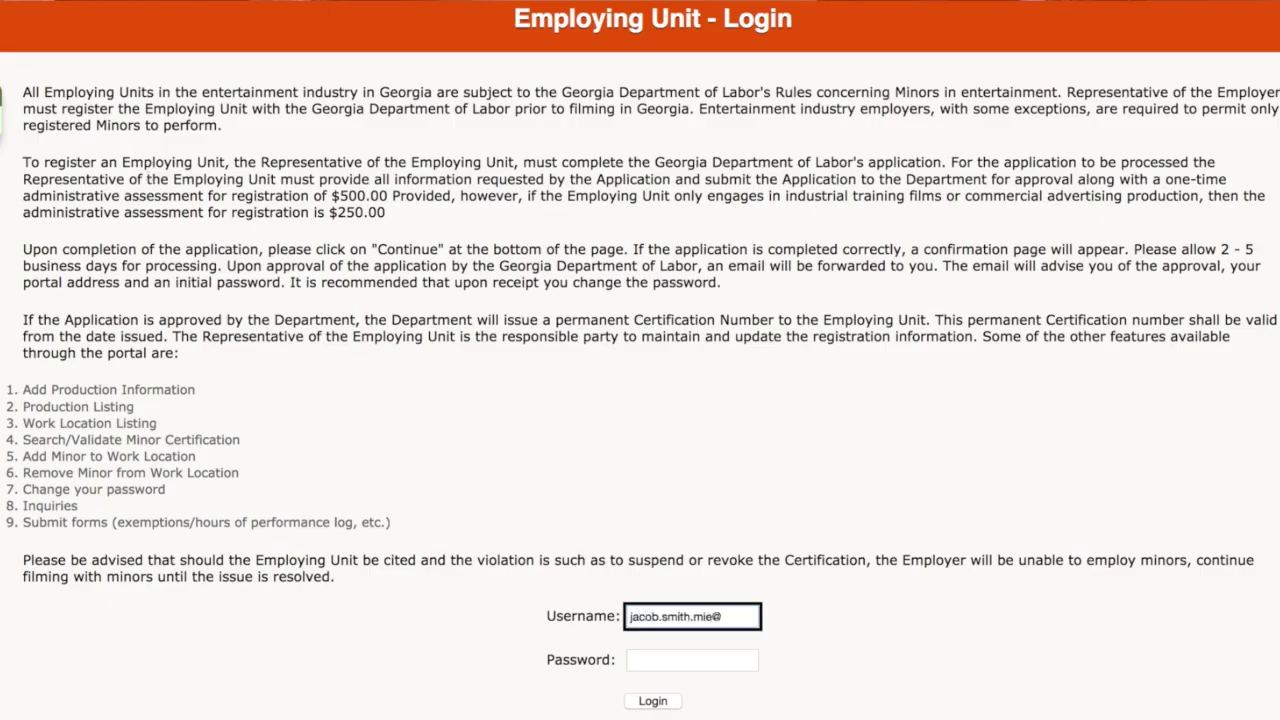
{"action": "key", "text": "Tab"}
{"action": "type", "text": "********"}
{"action": "left_click", "coordinate": [653, 701]}
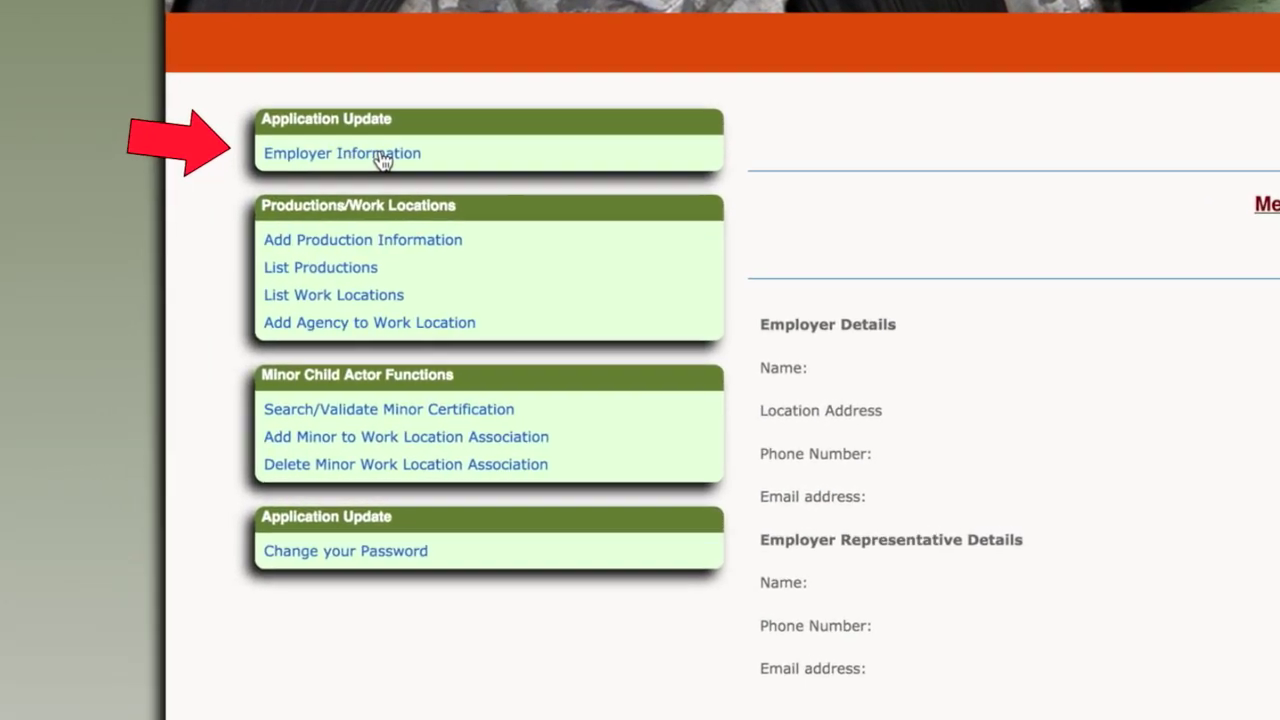
Step: Show the Employer Information page with the registered employer and representative contact details
{"action": "left_click", "coordinate": [381, 155]}
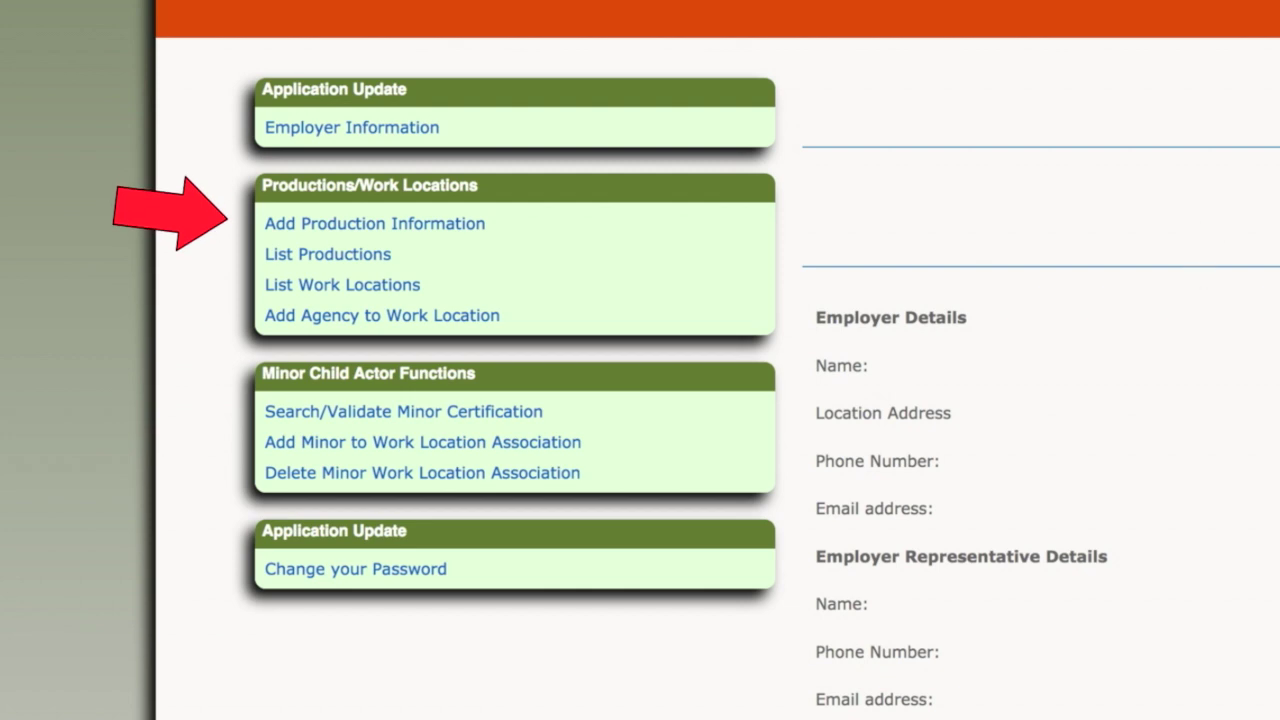
Step: Start a new Commercial production titled 'Dove Soap Ad' with start date 03/30/2018
{"action": "left_click", "coordinate": [368, 235]}
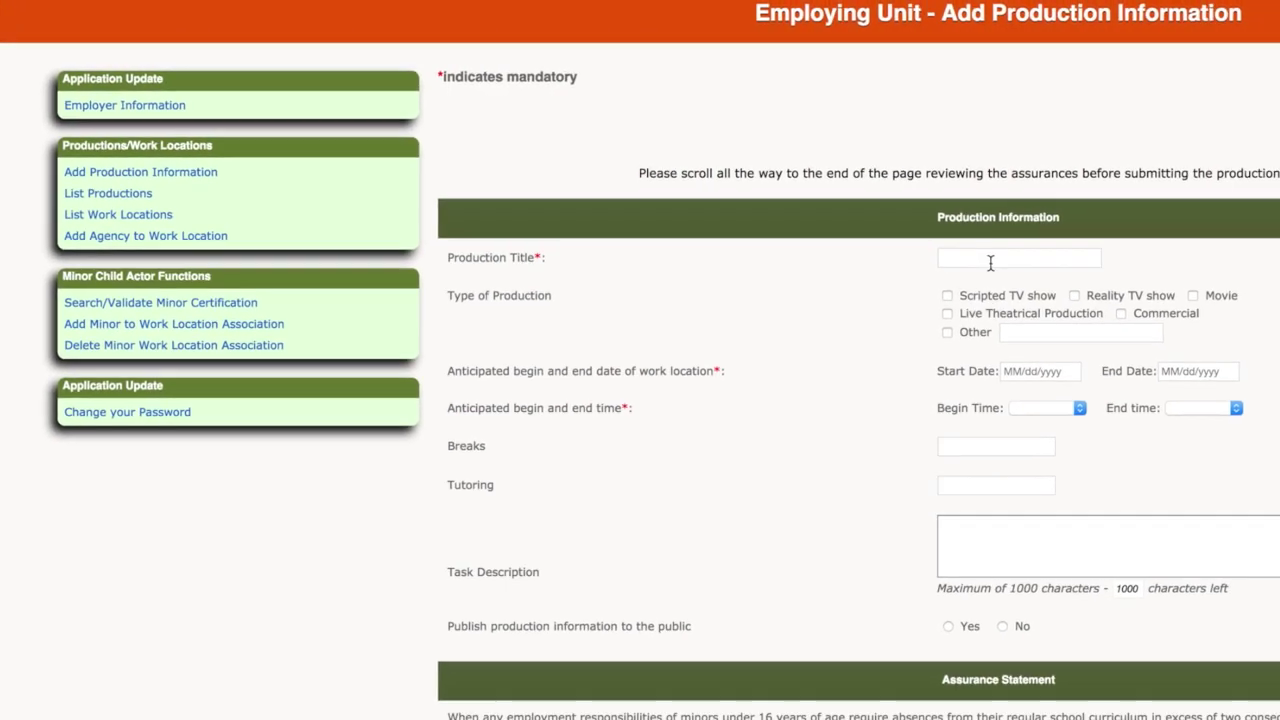
{"action": "left_click", "coordinate": [990, 263]}
{"action": "type", "text": "Dove Soap Ad"}
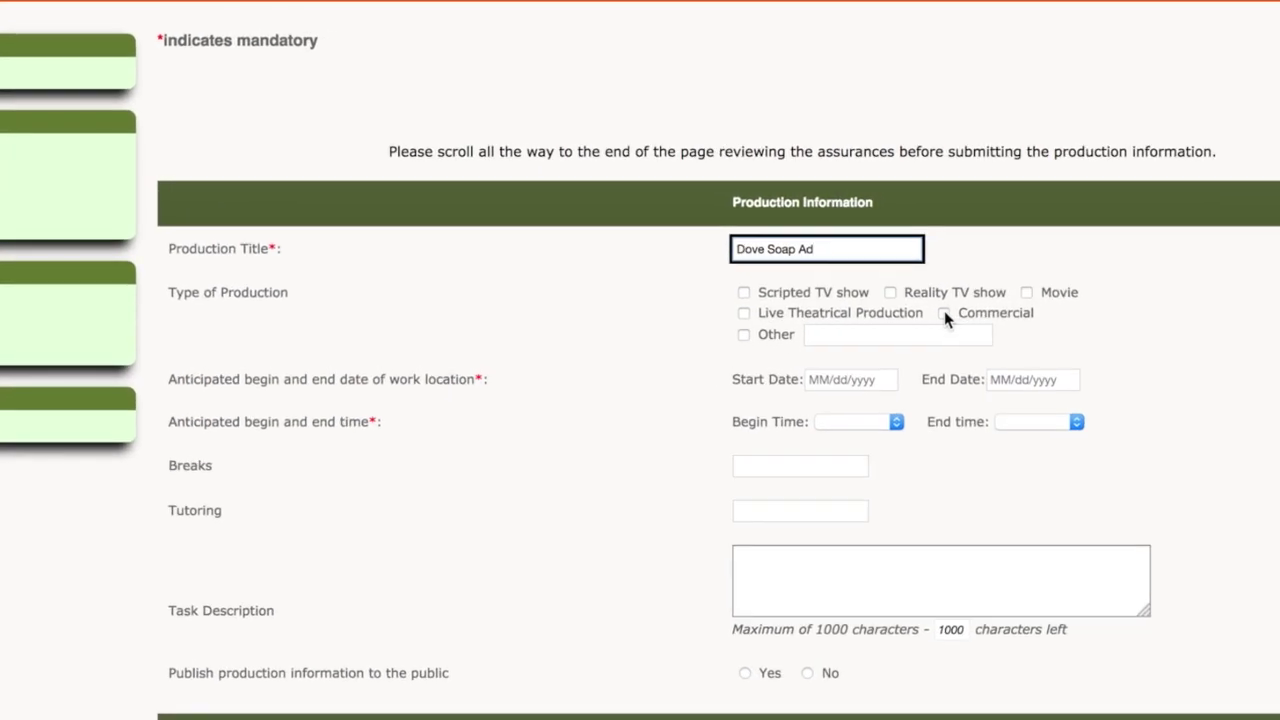
{"action": "left_click", "coordinate": [944, 313]}
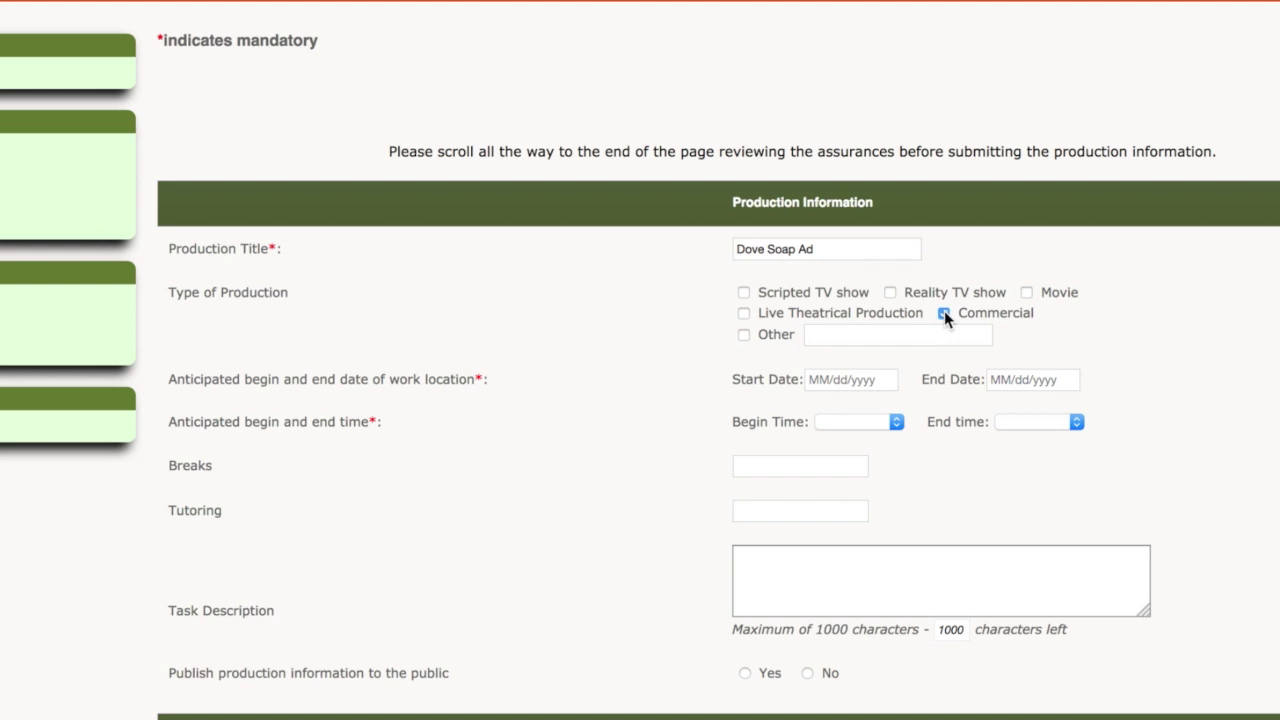
{"action": "left_click", "coordinate": [843, 379]}
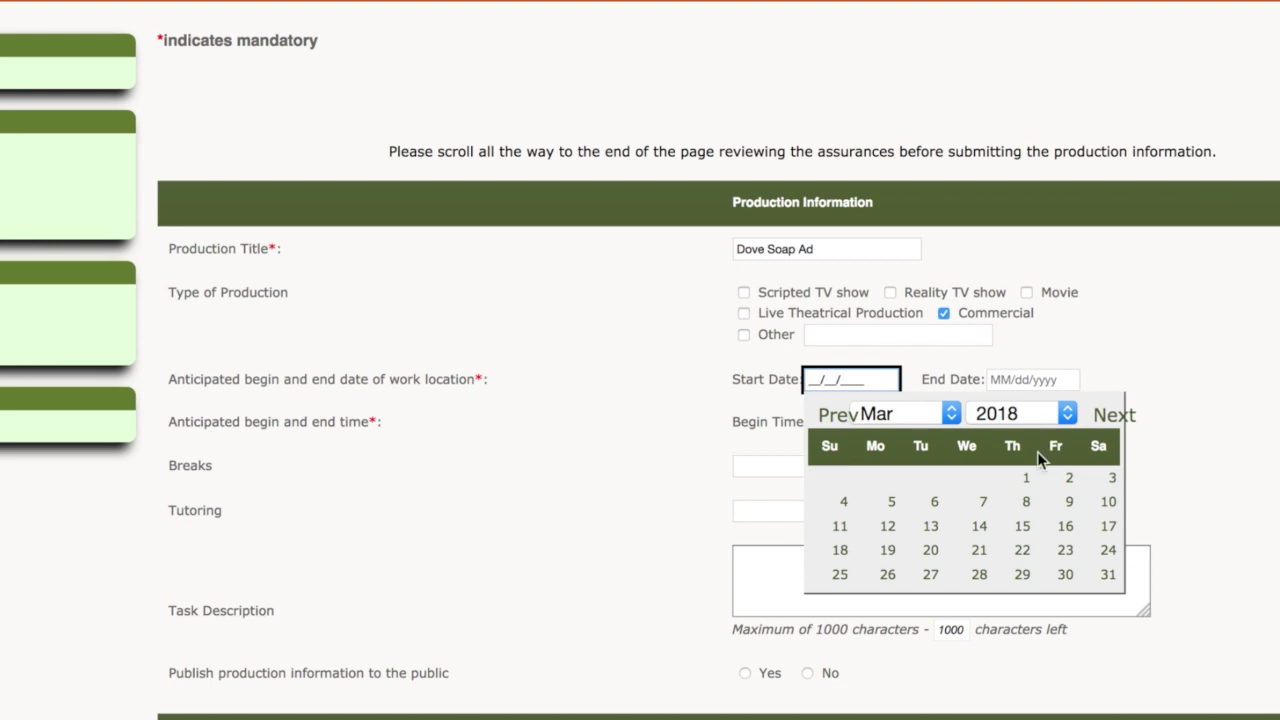
{"action": "left_click", "coordinate": [1066, 578]}
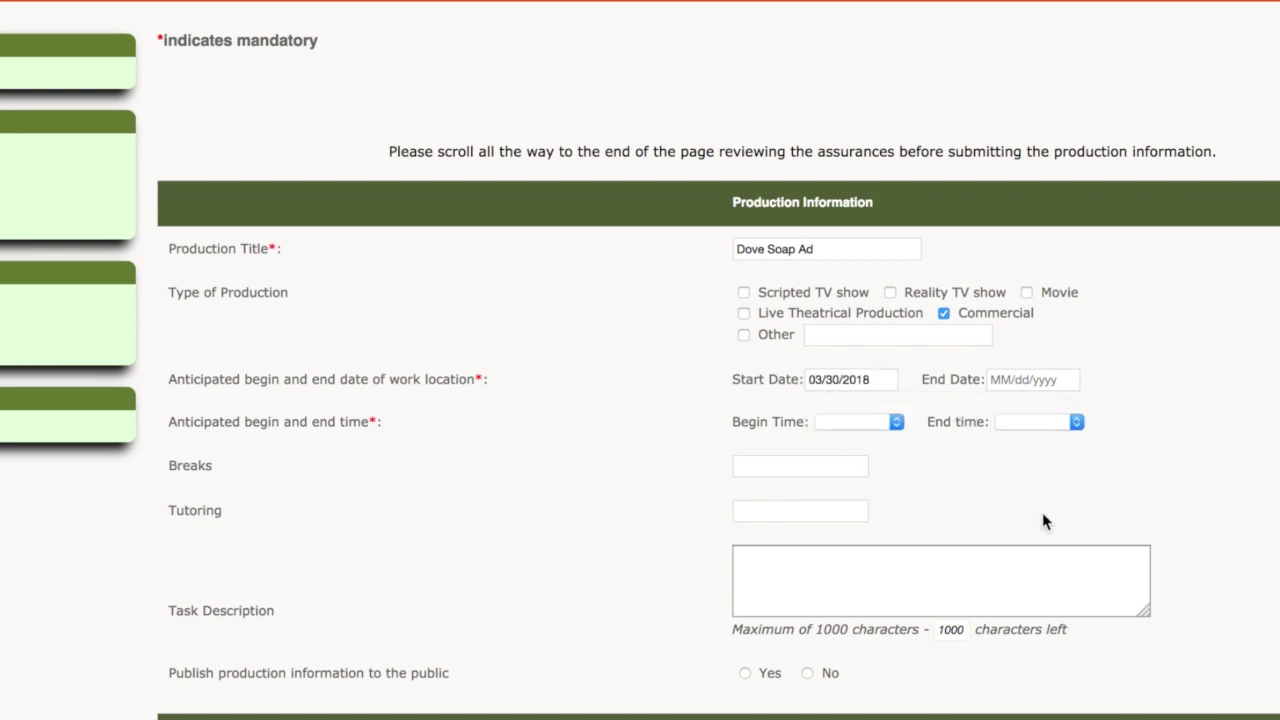
Step: Set the end date to 03/30/2019 and the hours to 07:00 AM–07:00 PM
{"action": "left_click", "coordinate": [1032, 379]}
{"action": "left_click", "coordinate": [1250, 420]}
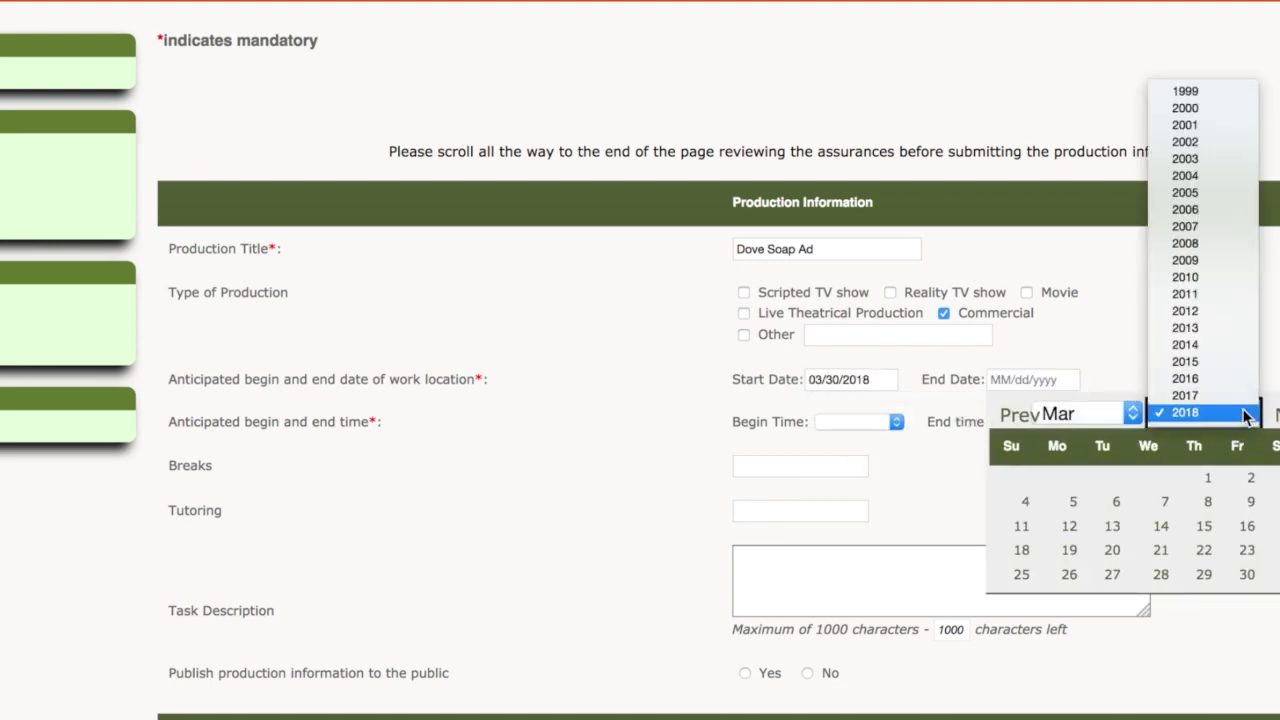
{"action": "left_click", "coordinate": [1204, 328]}
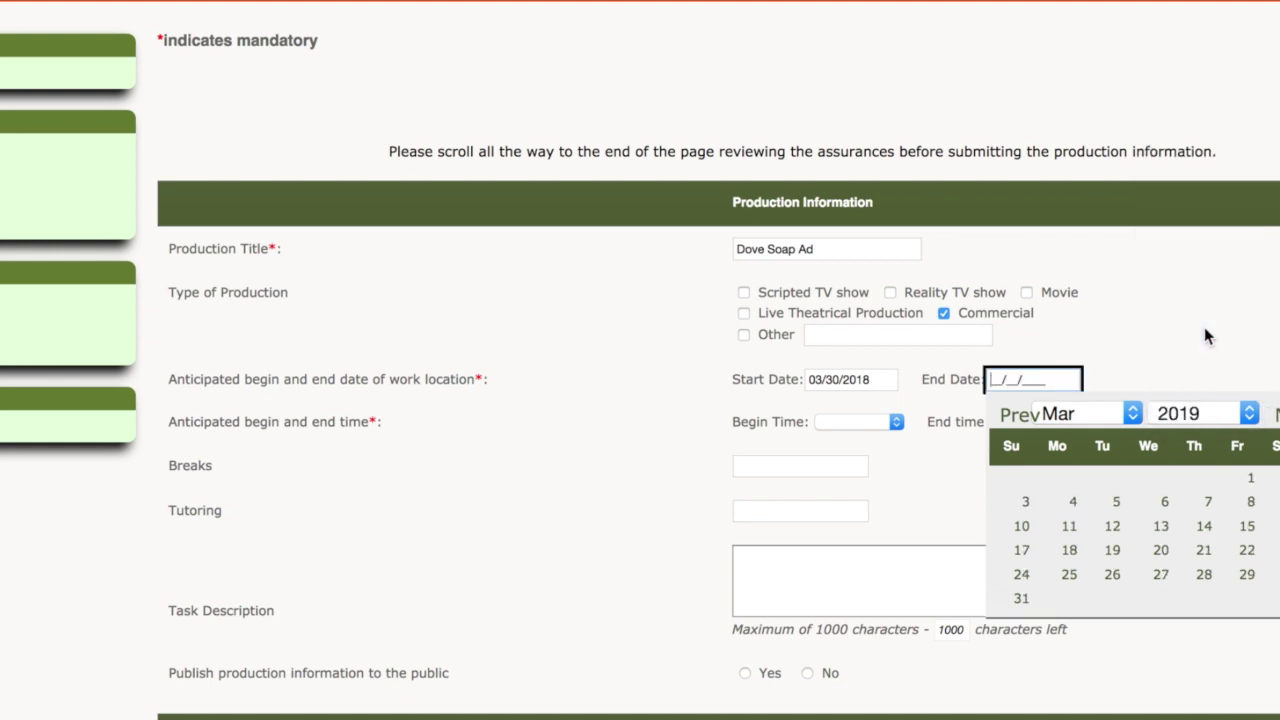
{"action": "left_click", "coordinate": [1276, 574]}
{"action": "left_click", "coordinate": [873, 425]}
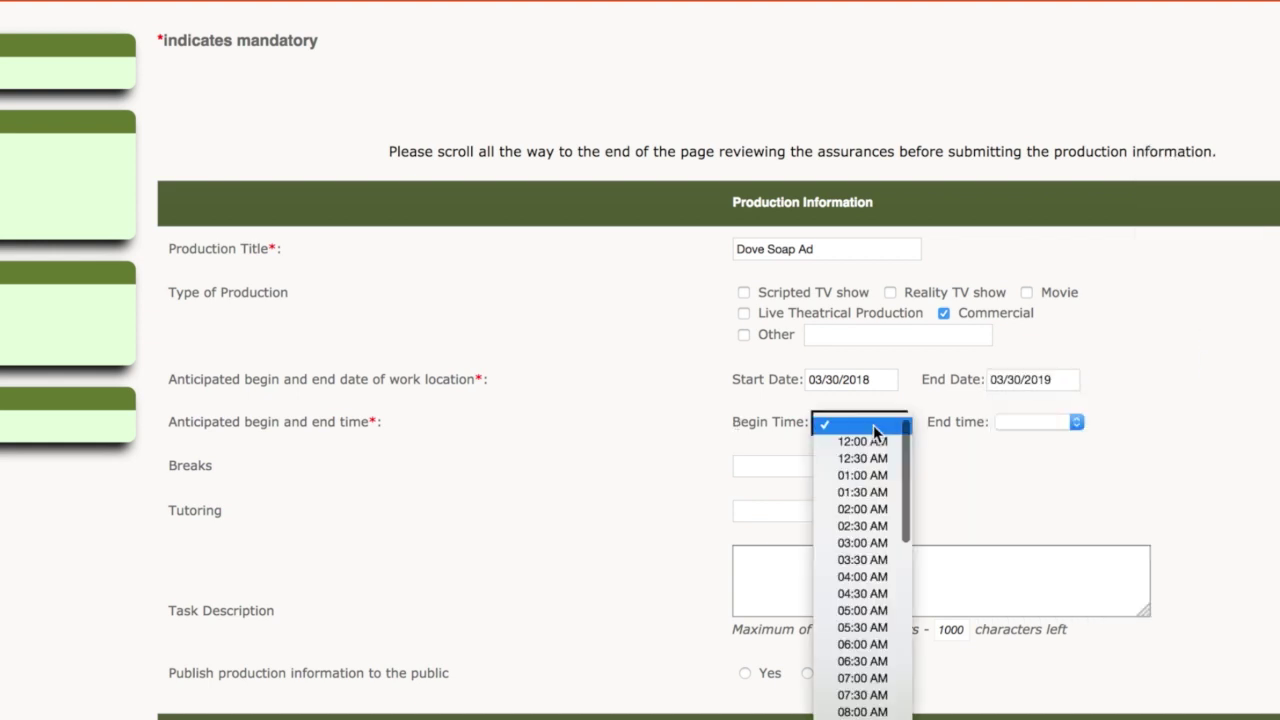
{"action": "left_click", "coordinate": [868, 680]}
{"action": "left_click", "coordinate": [1082, 424]}
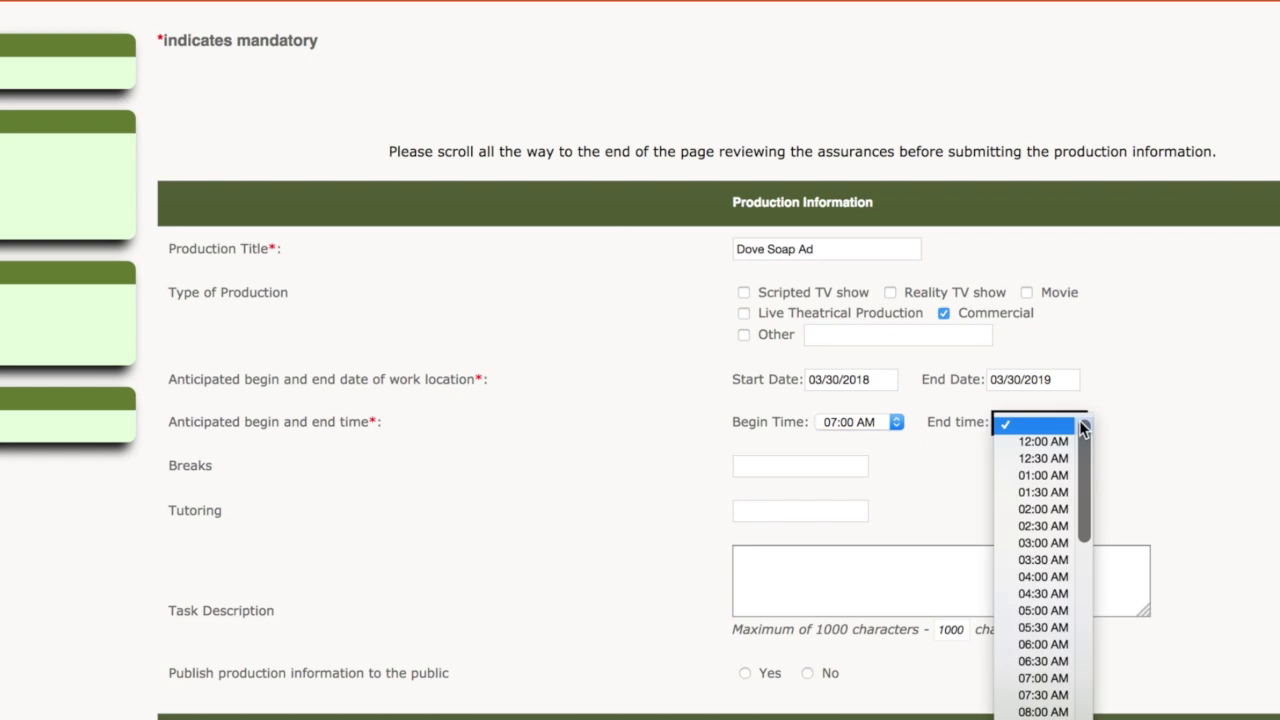
{"action": "scroll", "coordinate": [1085, 690], "scroll_direction": "down", "scroll_amount": 6}
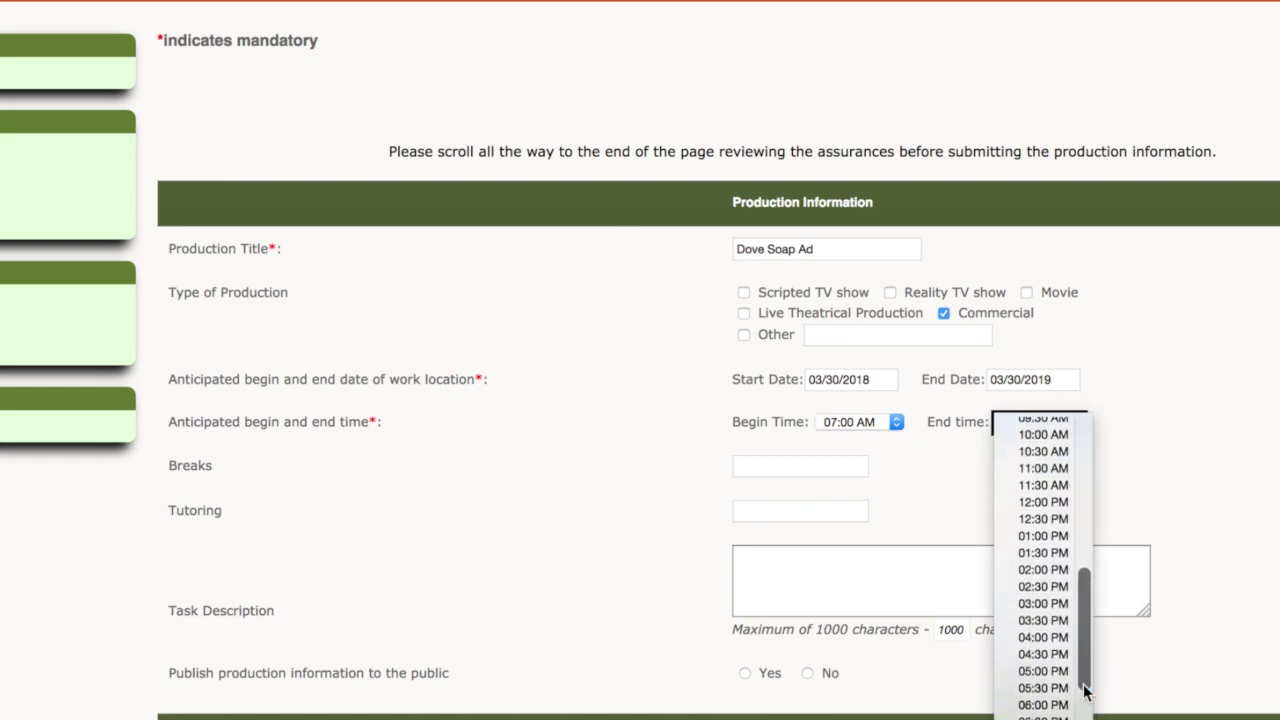
{"action": "left_click", "coordinate": [1050, 719]}
Step: Enter 'Provided' for breaks and tutoring, describe it as 'Dove Soap Advertisement', and publish publicly
{"action": "left_click", "coordinate": [778, 465]}
{"action": "type", "text": "Provided"}
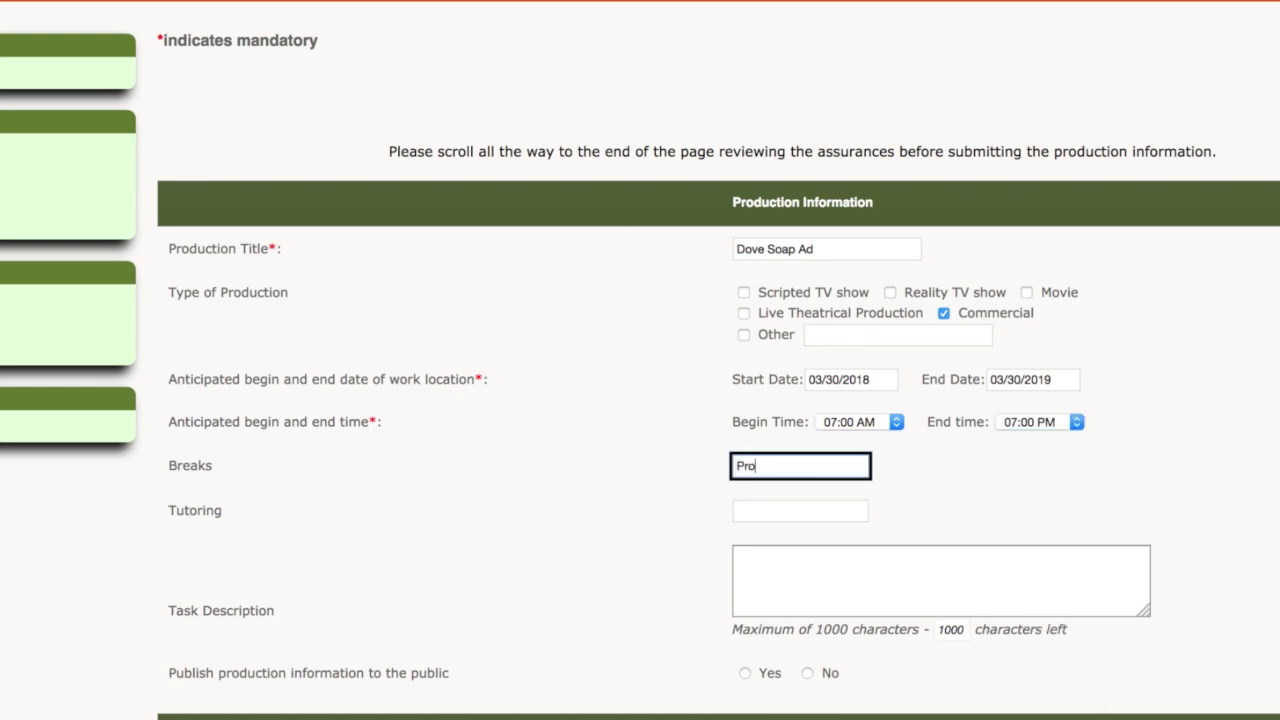
{"action": "key", "text": "Tab"}
{"action": "type", "text": "Provided"}
{"action": "key", "text": "Tab"}
{"action": "type", "text": "Dove Soap Advertisement"}
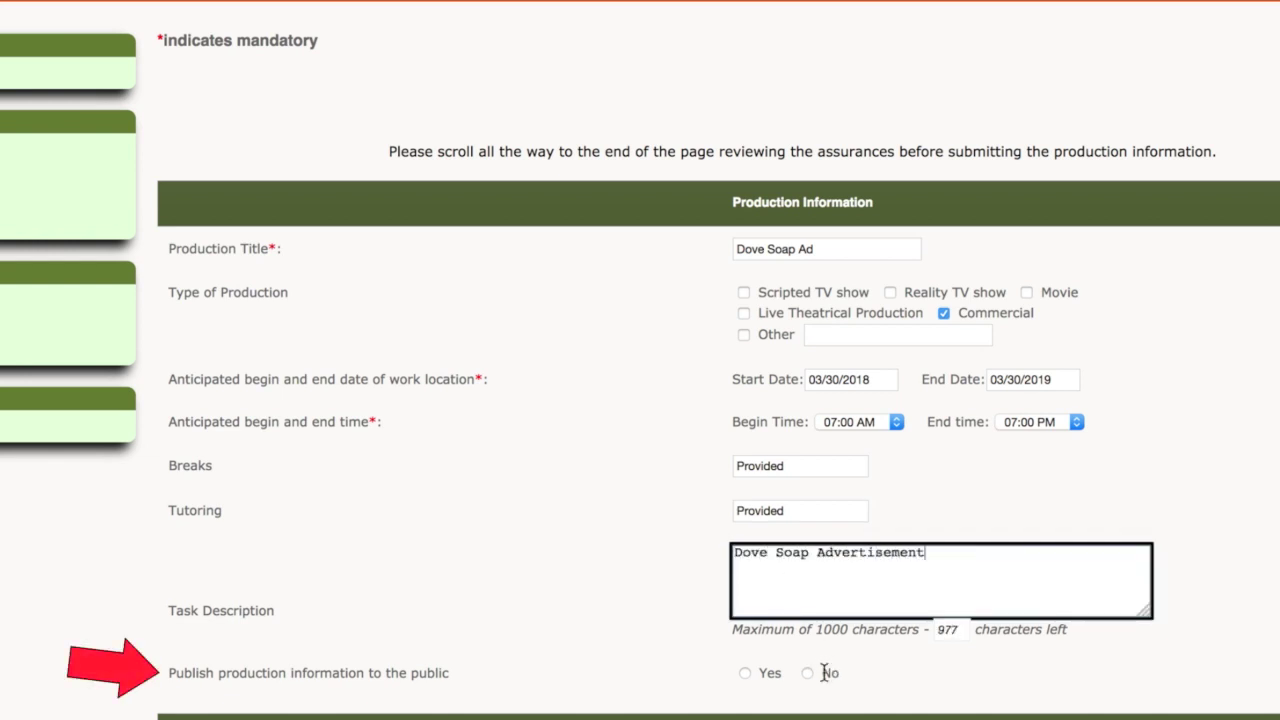
{"action": "left_click", "coordinate": [745, 674]}
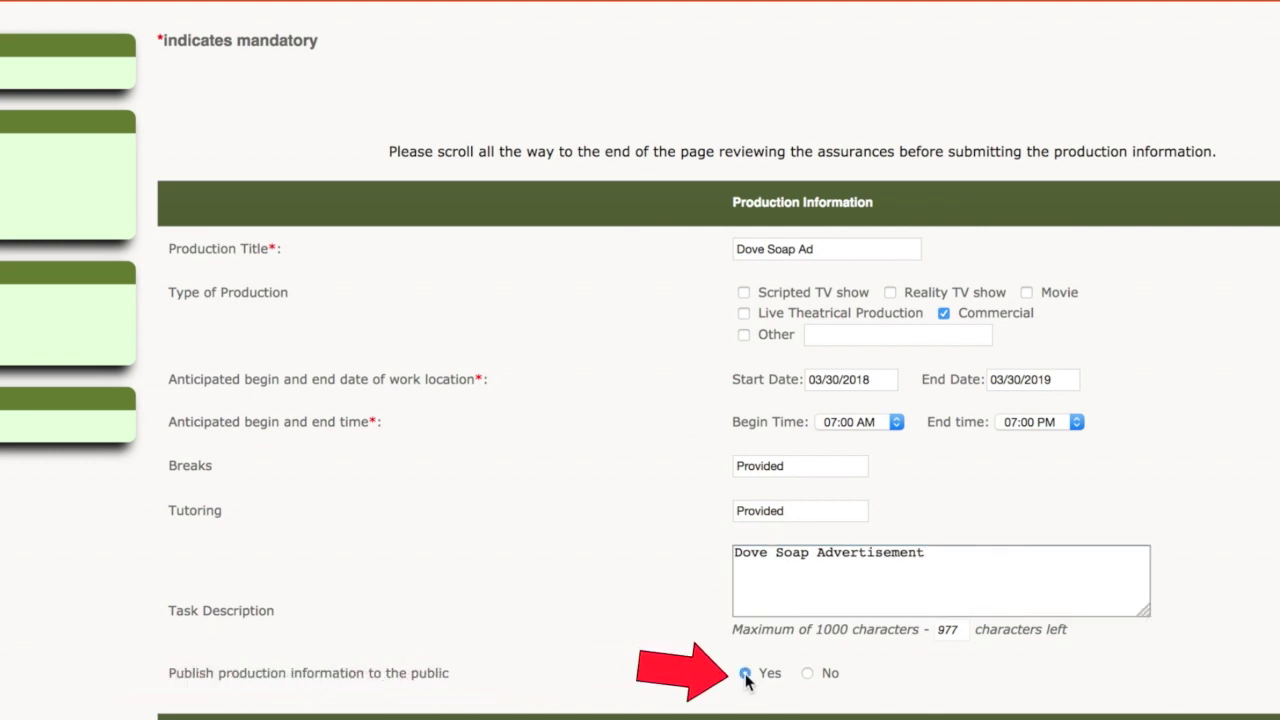
{"action": "scroll", "coordinate": [746, 677], "scroll_direction": "down", "scroll_amount": 10}
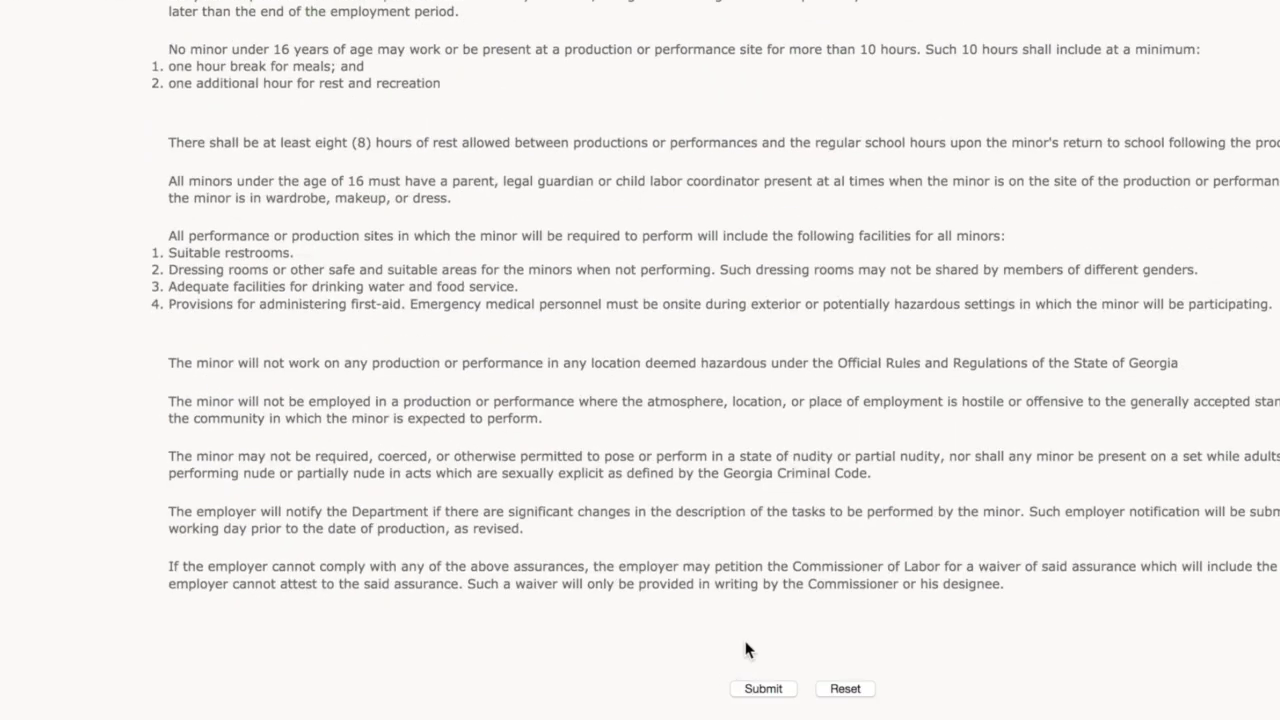
Step: Submit the Dove Soap Ad production and list productions to see number 203 Certified
{"action": "left_click", "coordinate": [765, 689]}
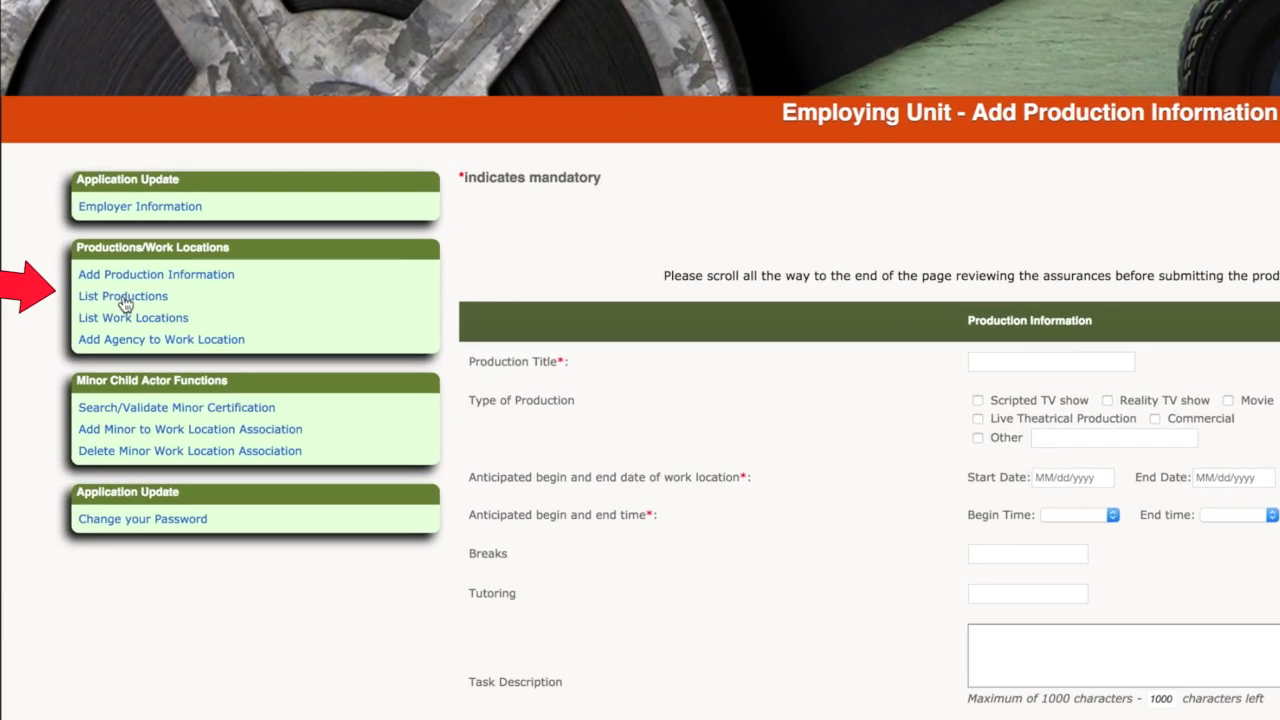
{"action": "left_click", "coordinate": [123, 298]}
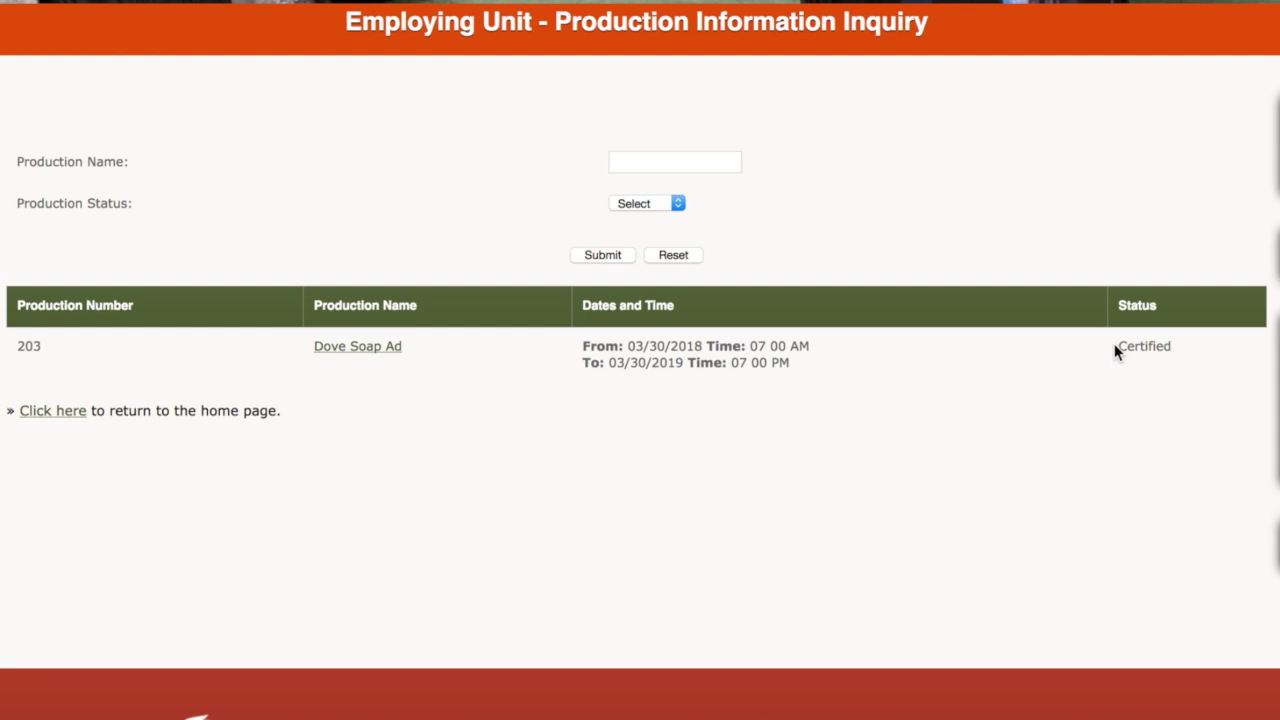
Step: Open the Dove Soap Ad production and begin adding a work location to it
{"action": "left_click", "coordinate": [362, 350]}
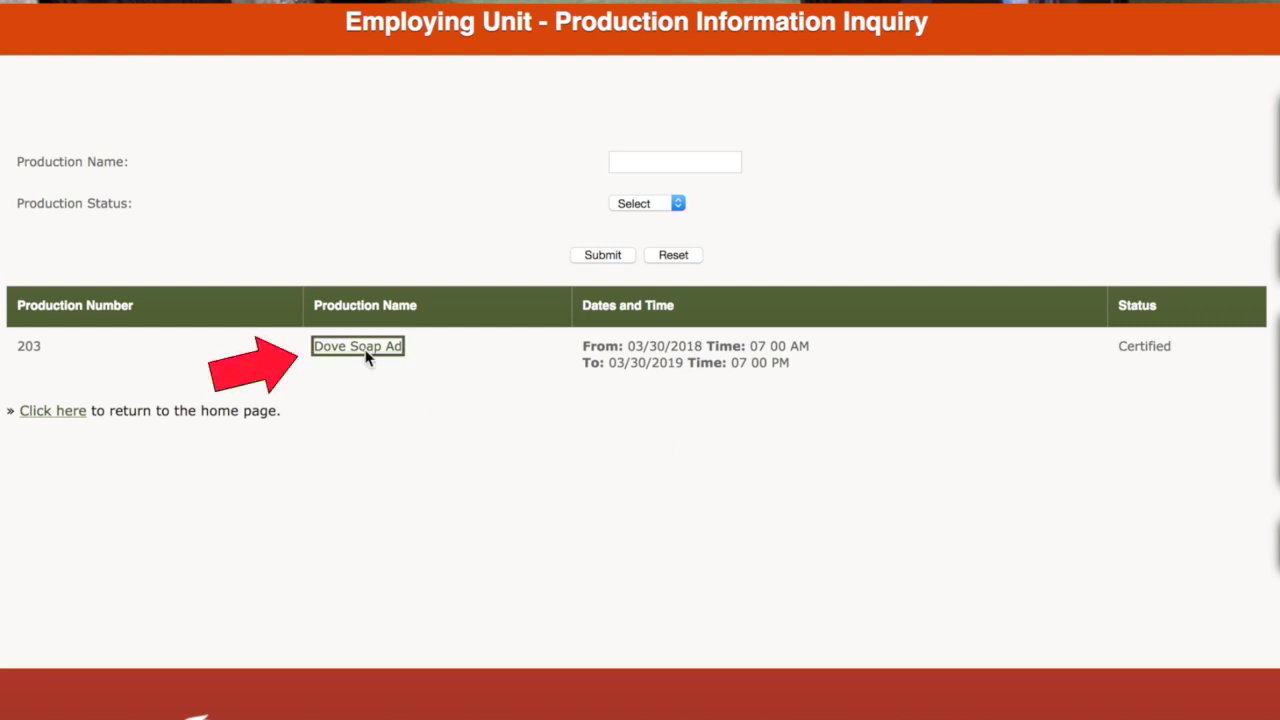
{"action": "scroll", "coordinate": [365, 358], "scroll_direction": "down", "scroll_amount": 3}
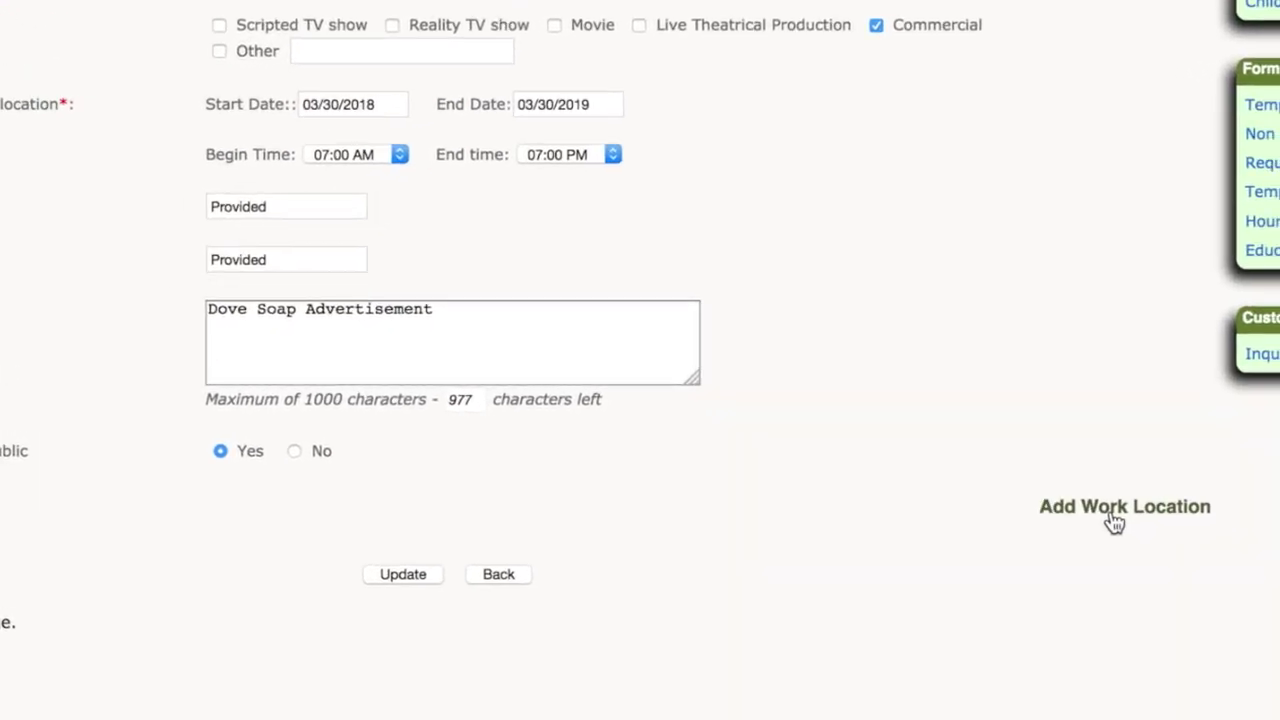
{"action": "left_click", "coordinate": [1011, 551]}
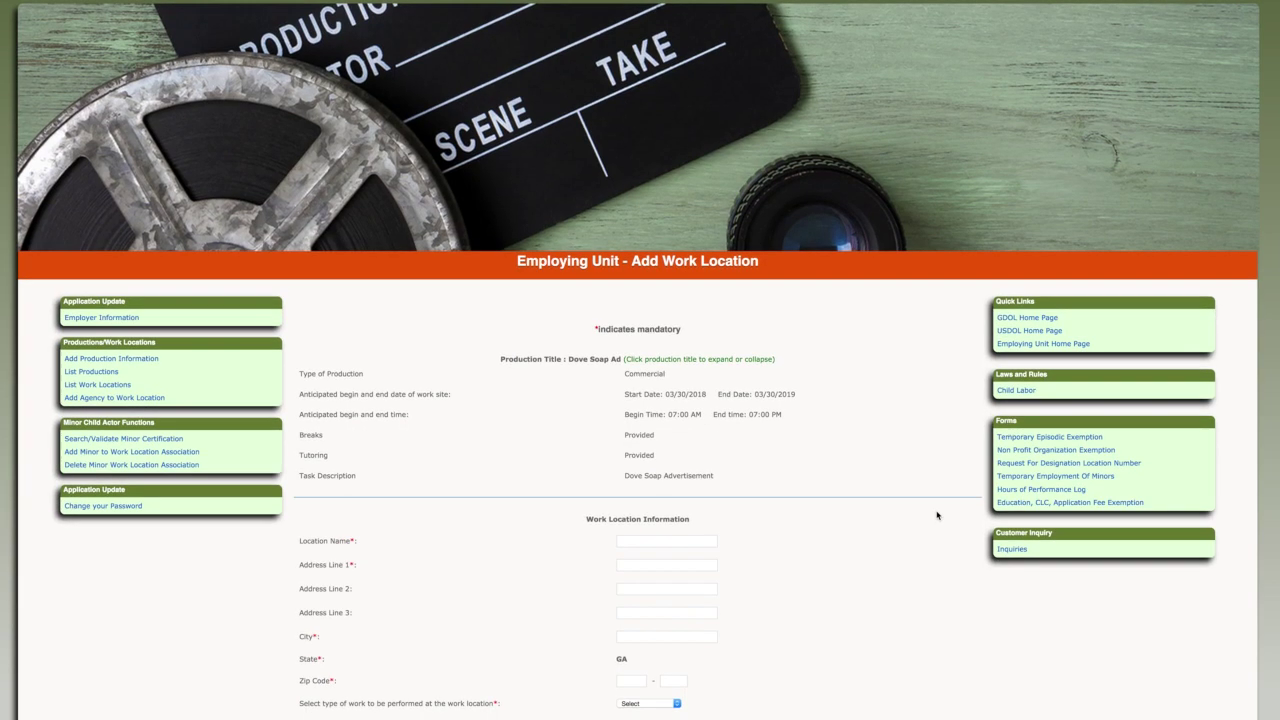
{"action": "scroll", "coordinate": [937, 511], "scroll_direction": "down", "scroll_amount": 2}
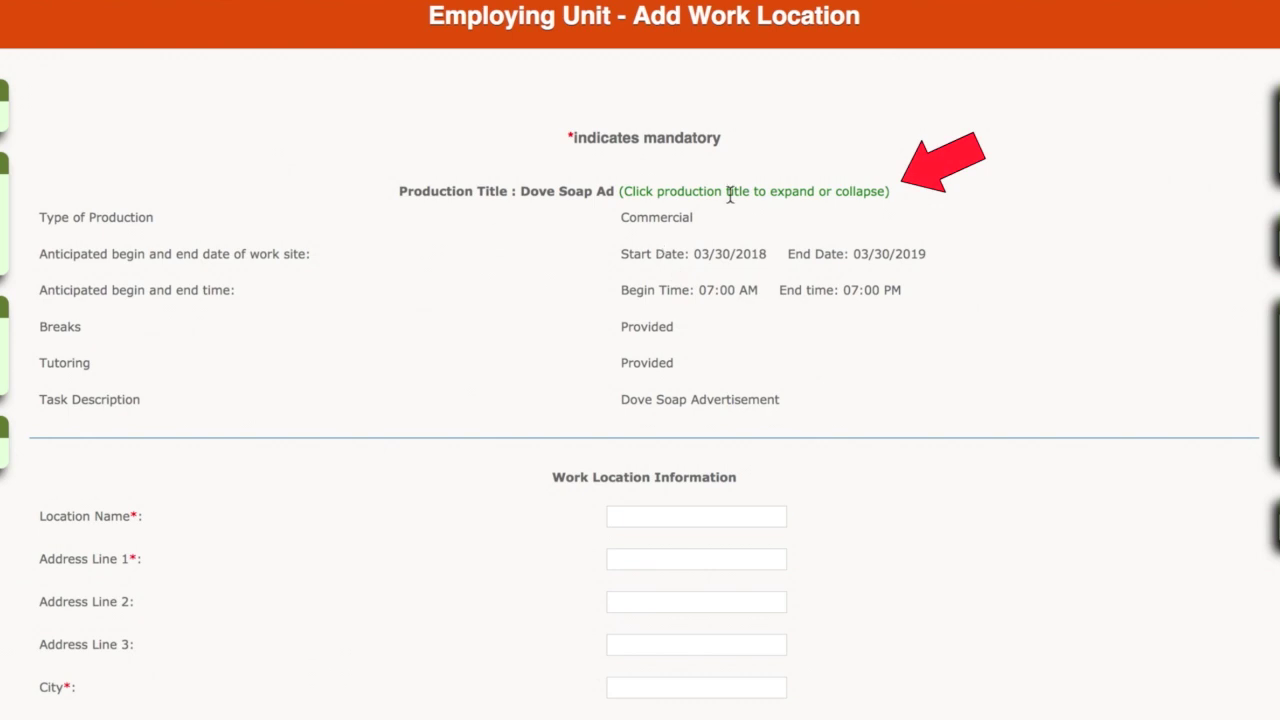
Step: Name the location 'Fremont Street Location' and enter its street address in Atlanta
{"action": "left_click", "coordinate": [737, 192]}
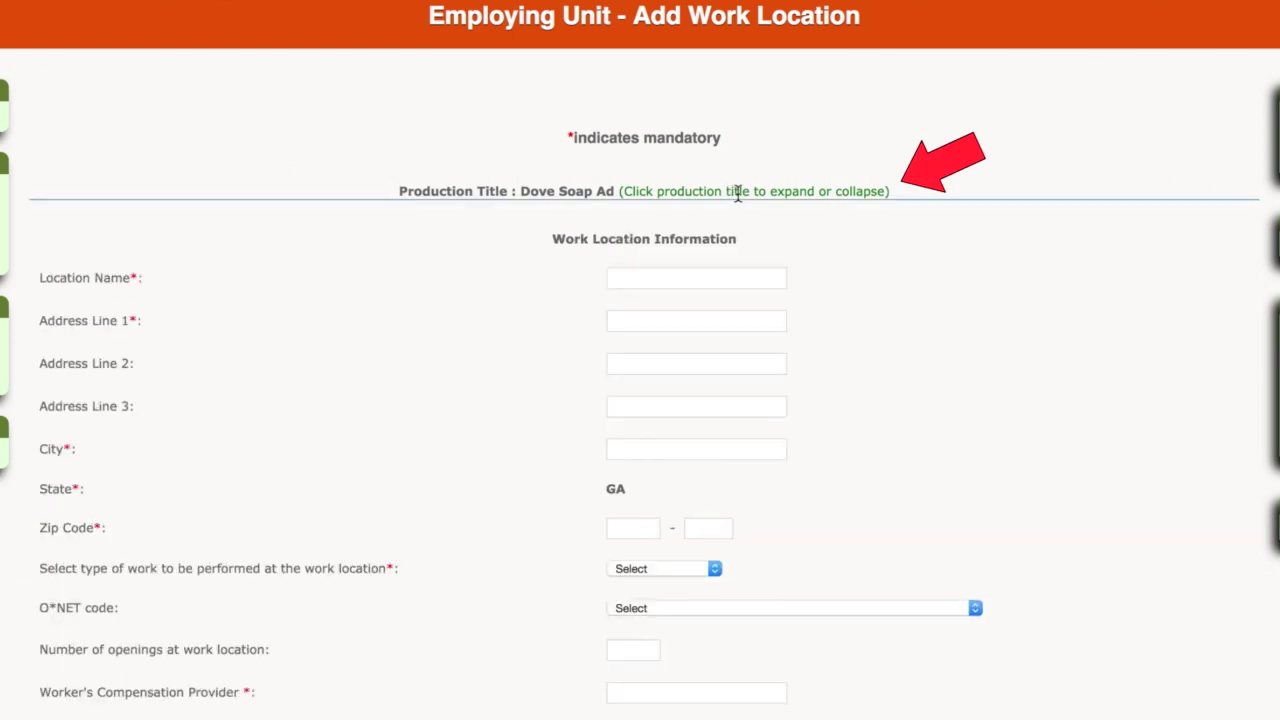
{"action": "left_click", "coordinate": [737, 192]}
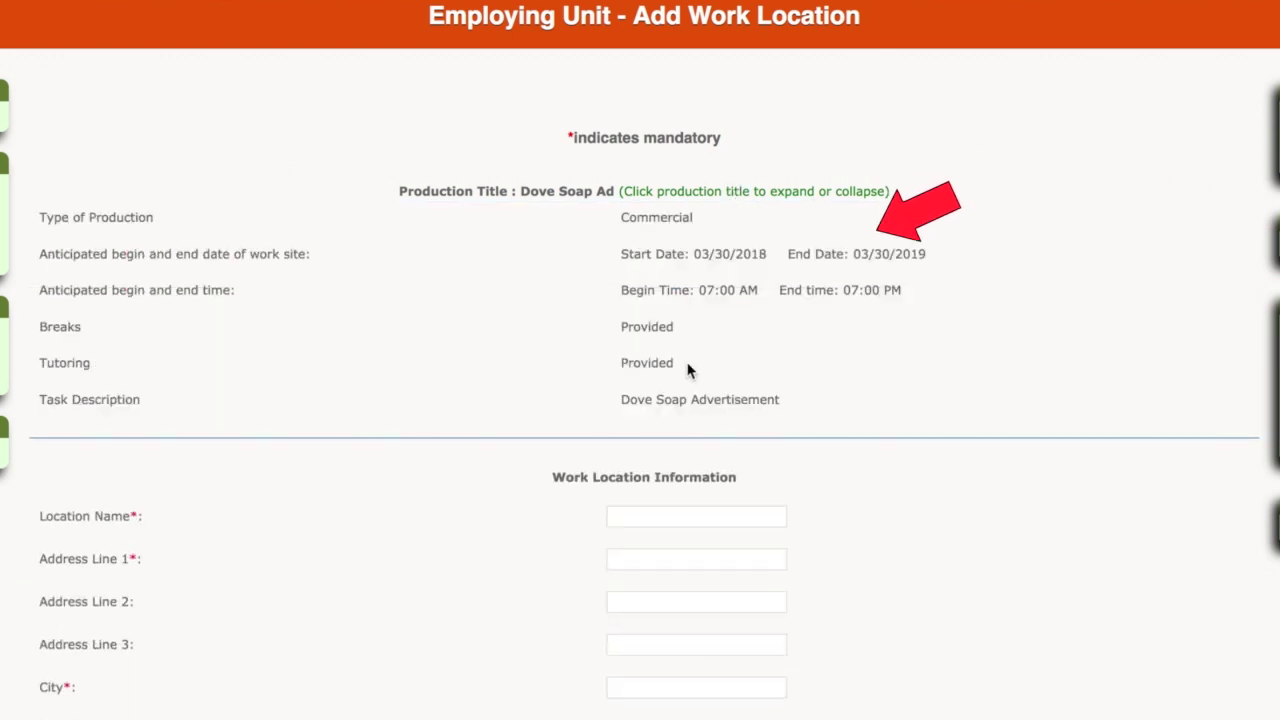
{"action": "left_click", "coordinate": [667, 515]}
{"action": "type", "text": "Fremont Street Location"}
{"action": "key", "text": "Tab"}
{"action": "key", "text": "Tab"}
{"action": "key", "text": "Tab"}
{"action": "key", "text": "Tab"}
{"action": "type", "text": "Atlanta"}
{"action": "left_click", "coordinate": [674, 586]}
Step: Choose Actor work with 5 openings, insurer GEICO and policy number T23456
{"action": "left_click", "coordinate": [641, 507]}
{"action": "type", "text": "5"}
{"action": "key", "text": "Tab"}
{"action": "type", "text": "GEICO"}
{"action": "scroll", "coordinate": [641, 507], "scroll_direction": "down", "scroll_amount": 3}
{"action": "key", "text": "Tab"}
{"action": "type", "text": "T23456"}
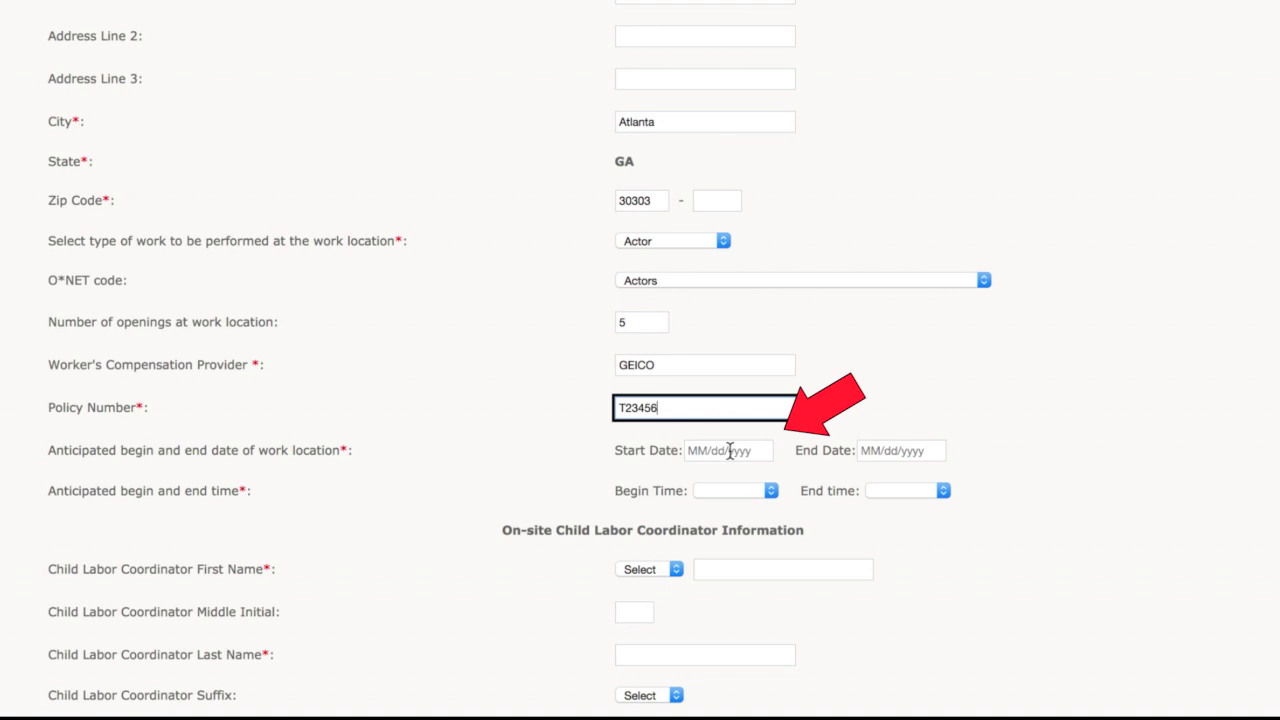
Step: Set location dates 03/31/2018–04/27/2018 and hours 07:30 AM–01:00 PM
{"action": "left_click", "coordinate": [730, 451]}
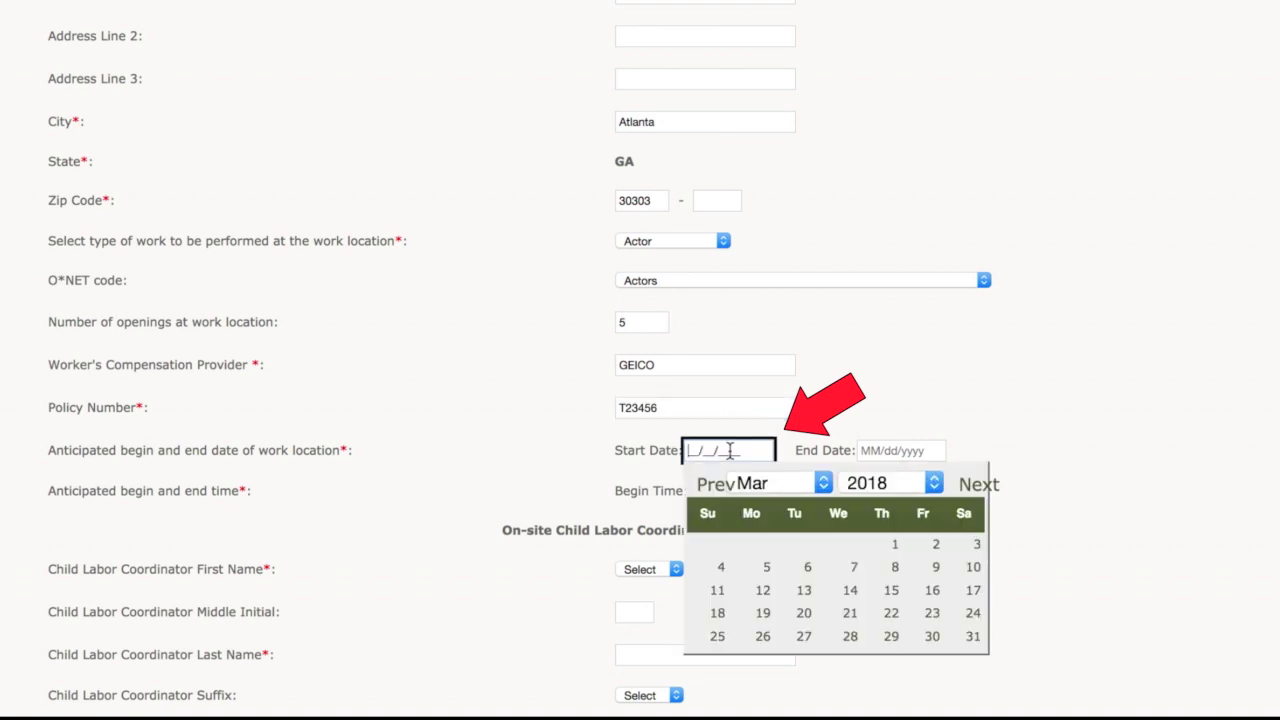
{"action": "left_click", "coordinate": [973, 640]}
{"action": "left_click", "coordinate": [929, 451]}
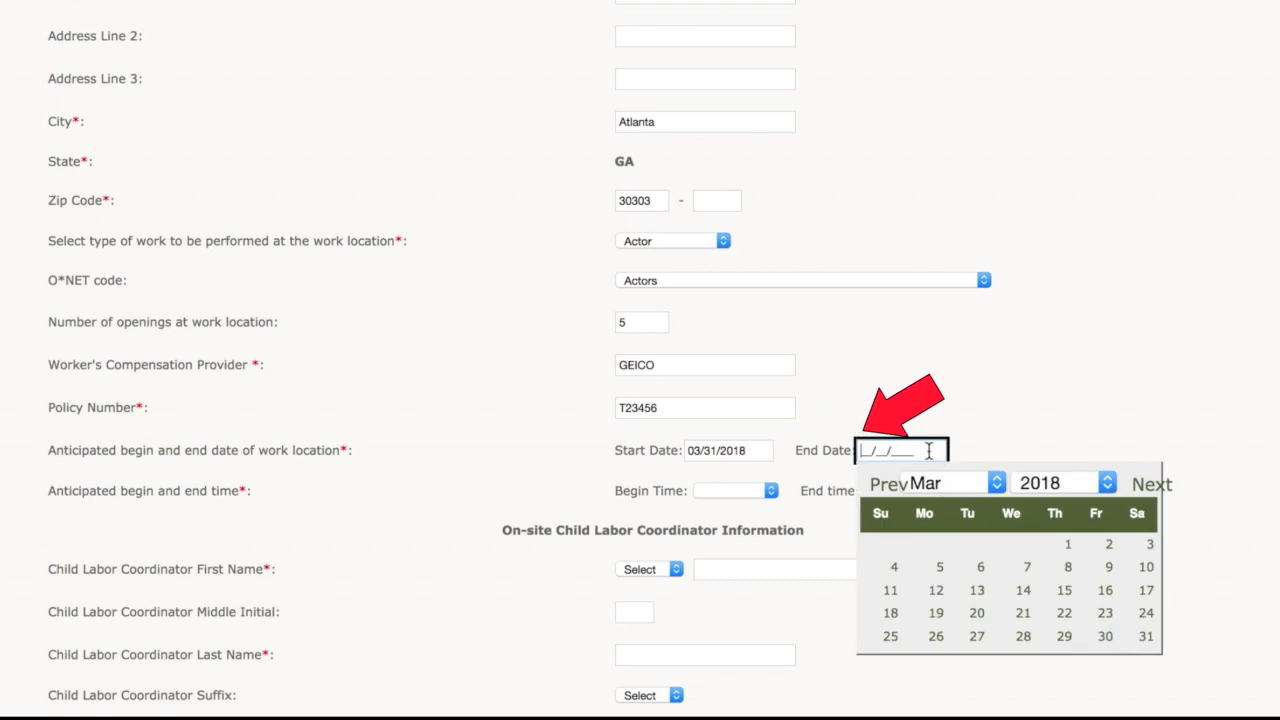
{"action": "left_click", "coordinate": [1151, 485]}
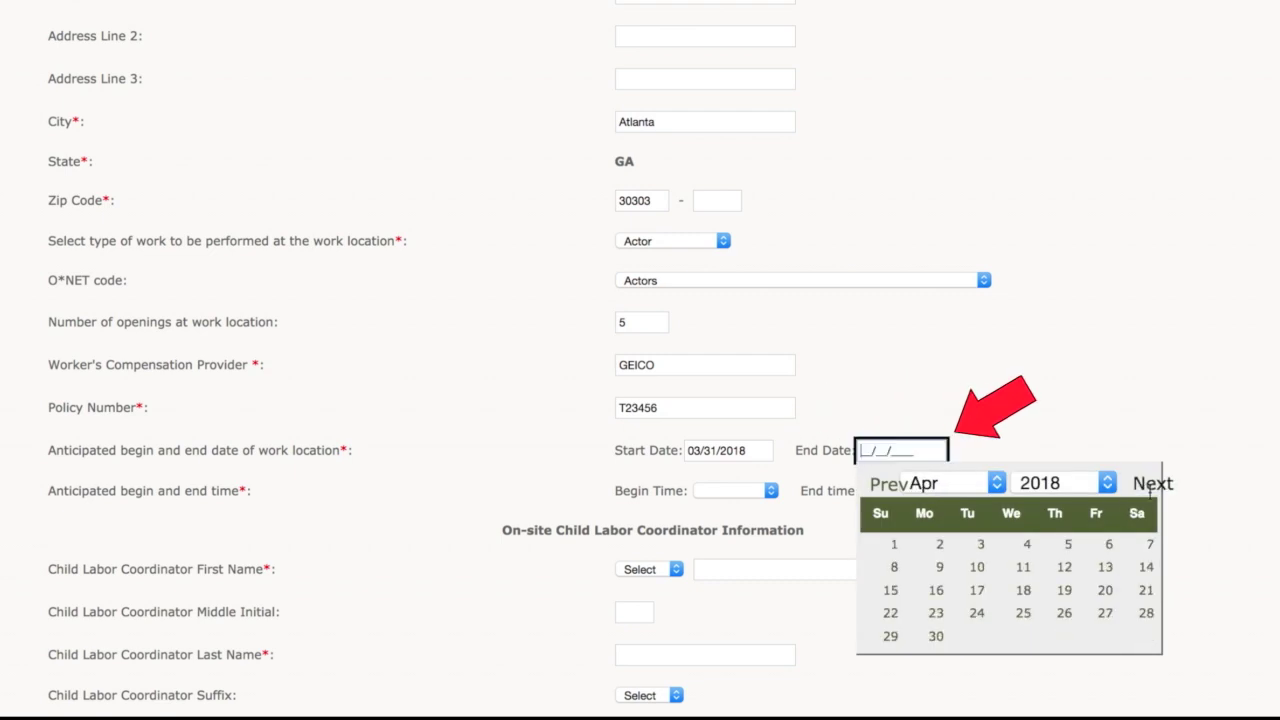
{"action": "left_click", "coordinate": [1105, 612]}
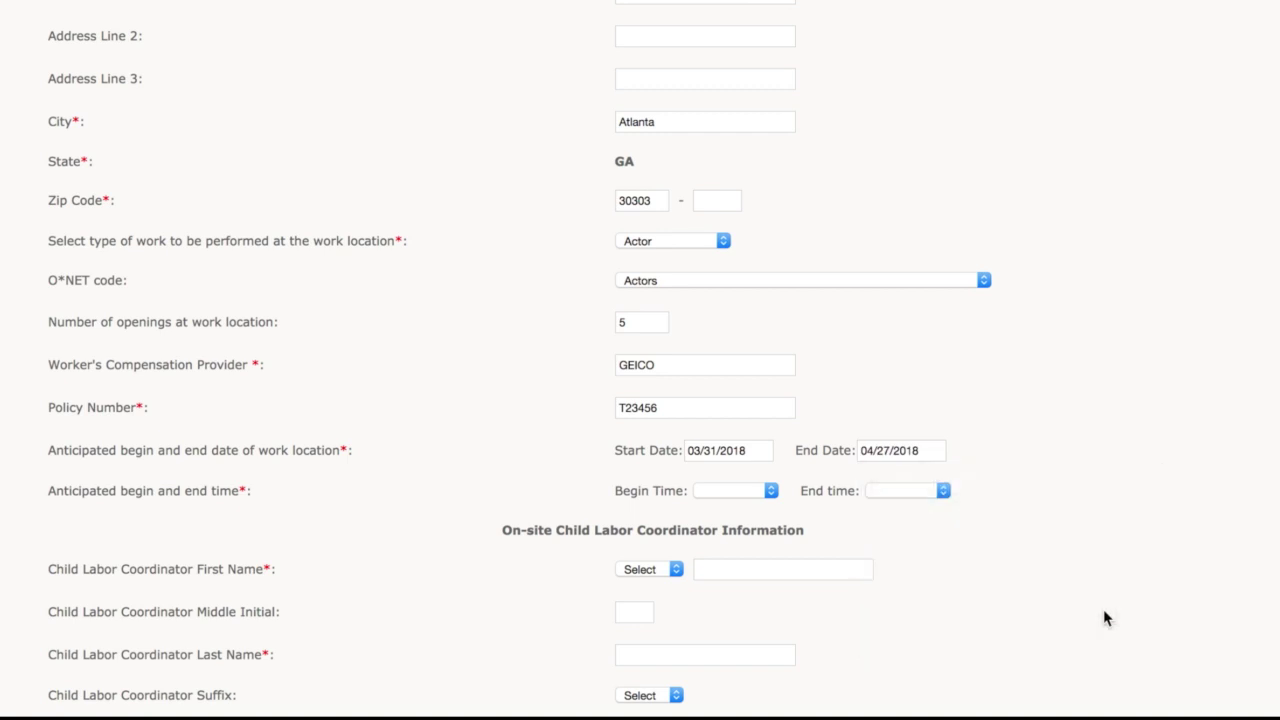
{"action": "left_click", "coordinate": [771, 492]}
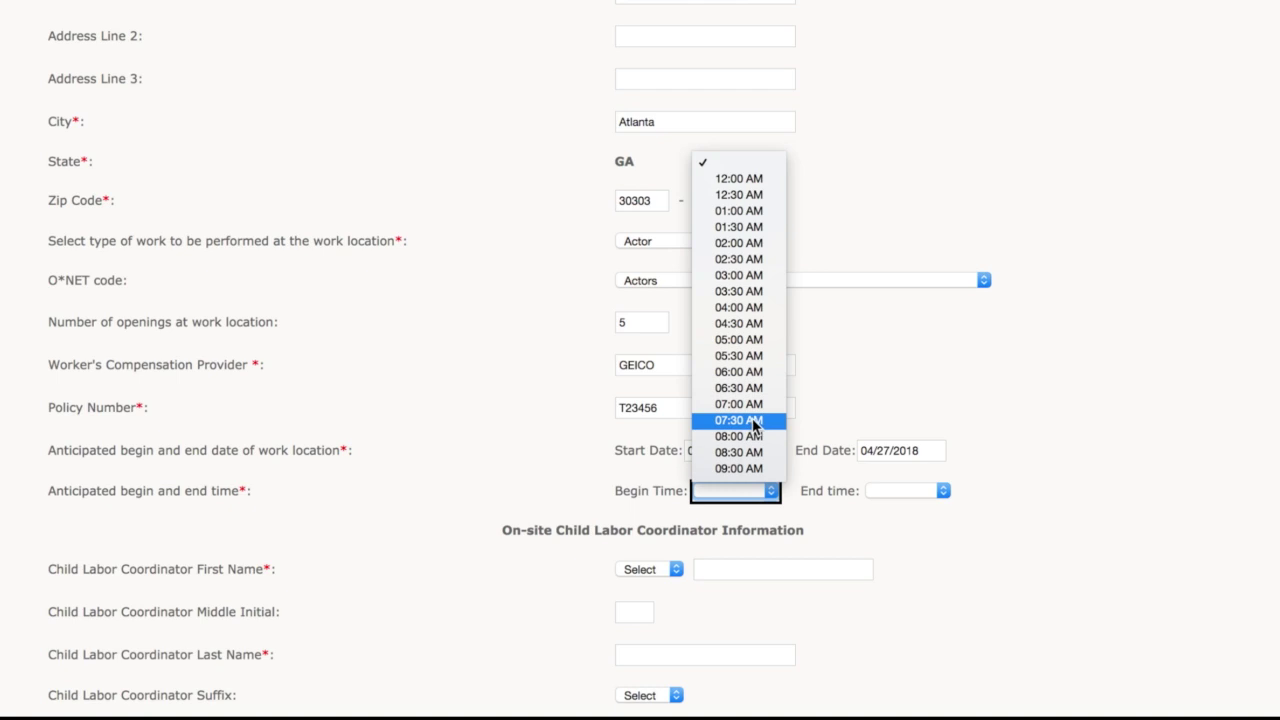
{"action": "left_click", "coordinate": [755, 420]}
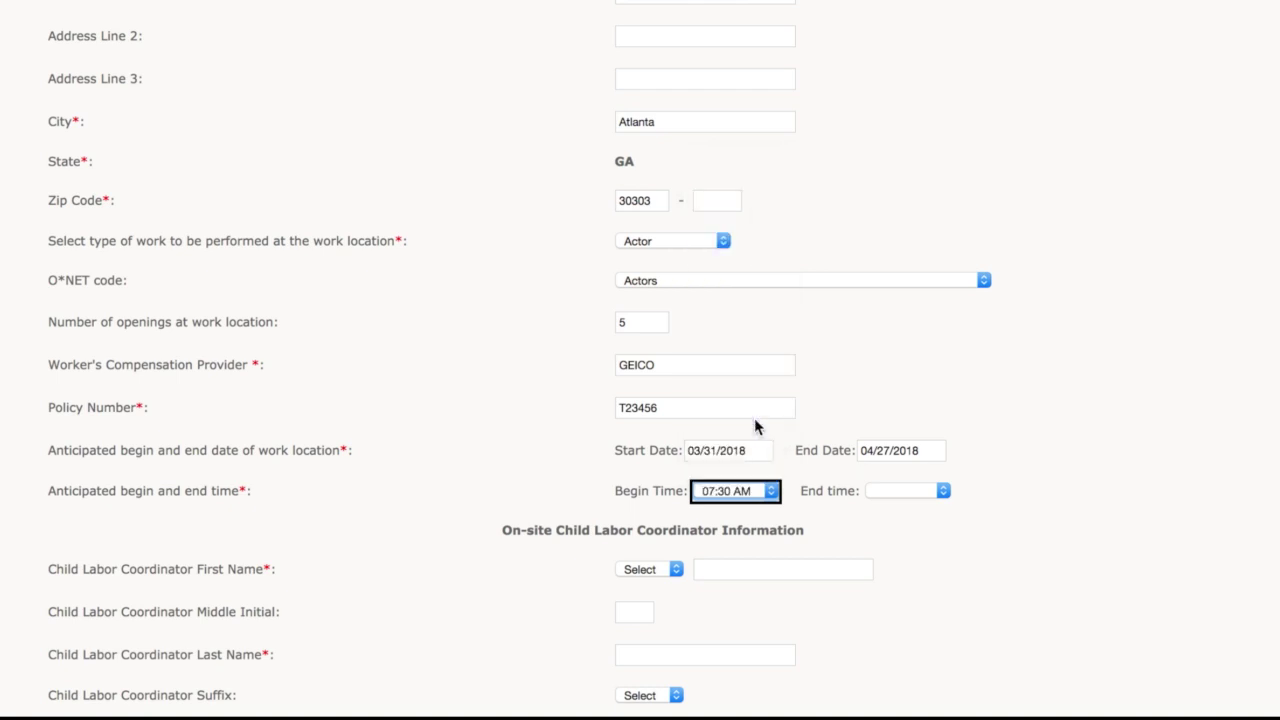
{"action": "left_click", "coordinate": [893, 495]}
{"action": "scroll", "coordinate": [910, 470], "scroll_direction": "down", "scroll_amount": 3}
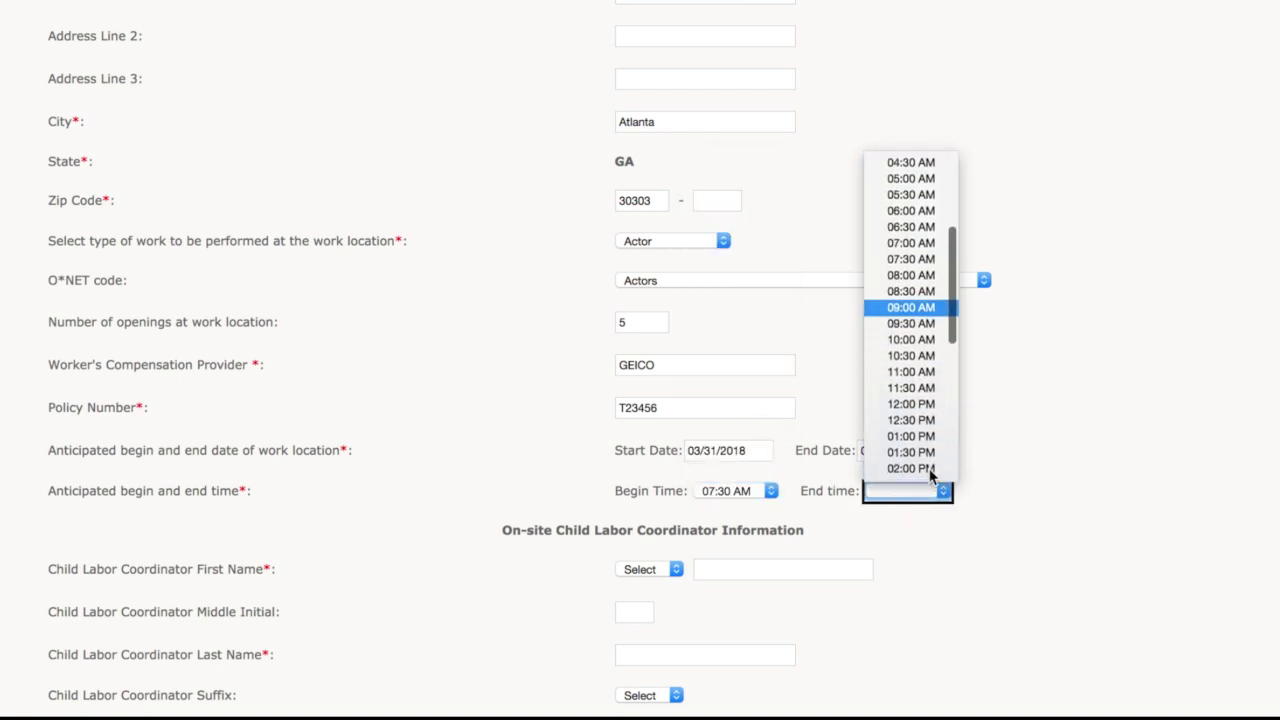
{"action": "left_click", "coordinate": [894, 434]}
Step: Enter the on-site coordinator's first and last name, SSN digits, e-mail and phone number
{"action": "left_click", "coordinate": [723, 569]}
{"action": "scroll", "coordinate": [723, 569], "scroll_direction": "down", "scroll_amount": 6}
{"action": "key", "text": "Tab"}
{"action": "key", "text": "Tab"}
{"action": "type", "text": "4567"}
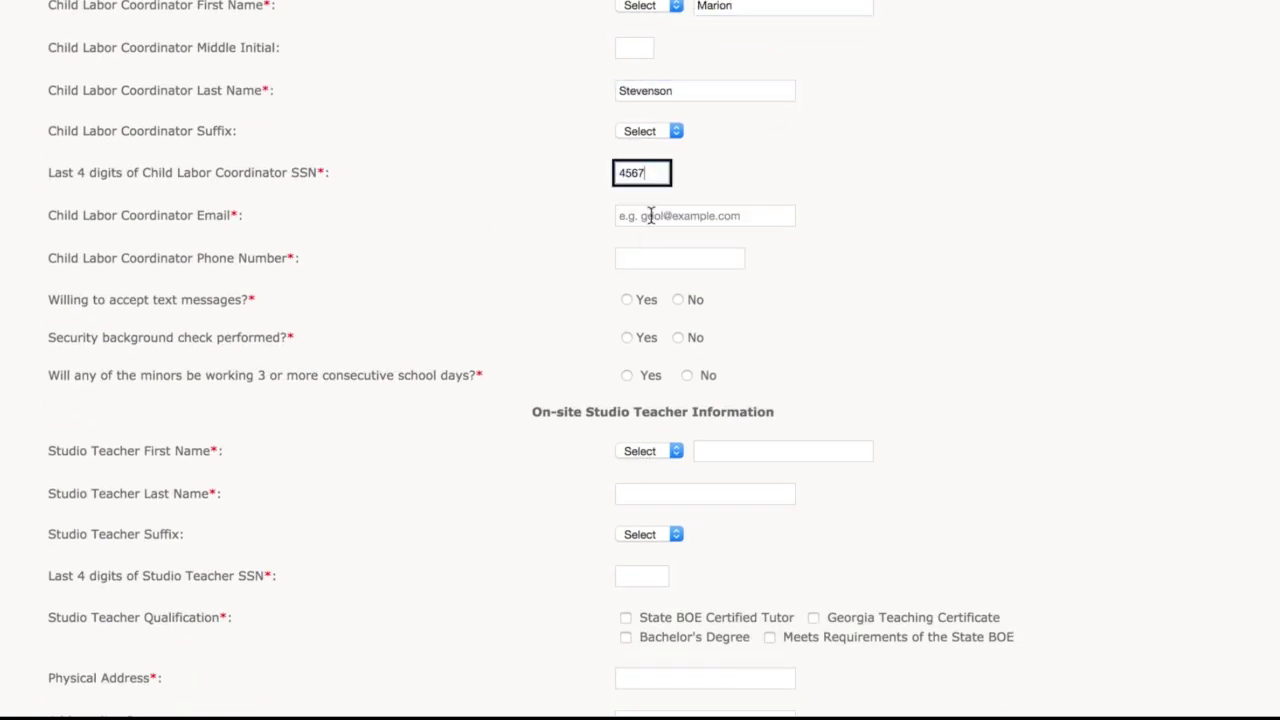
{"action": "key", "text": "Tab"}
{"action": "key", "text": "Tab"}
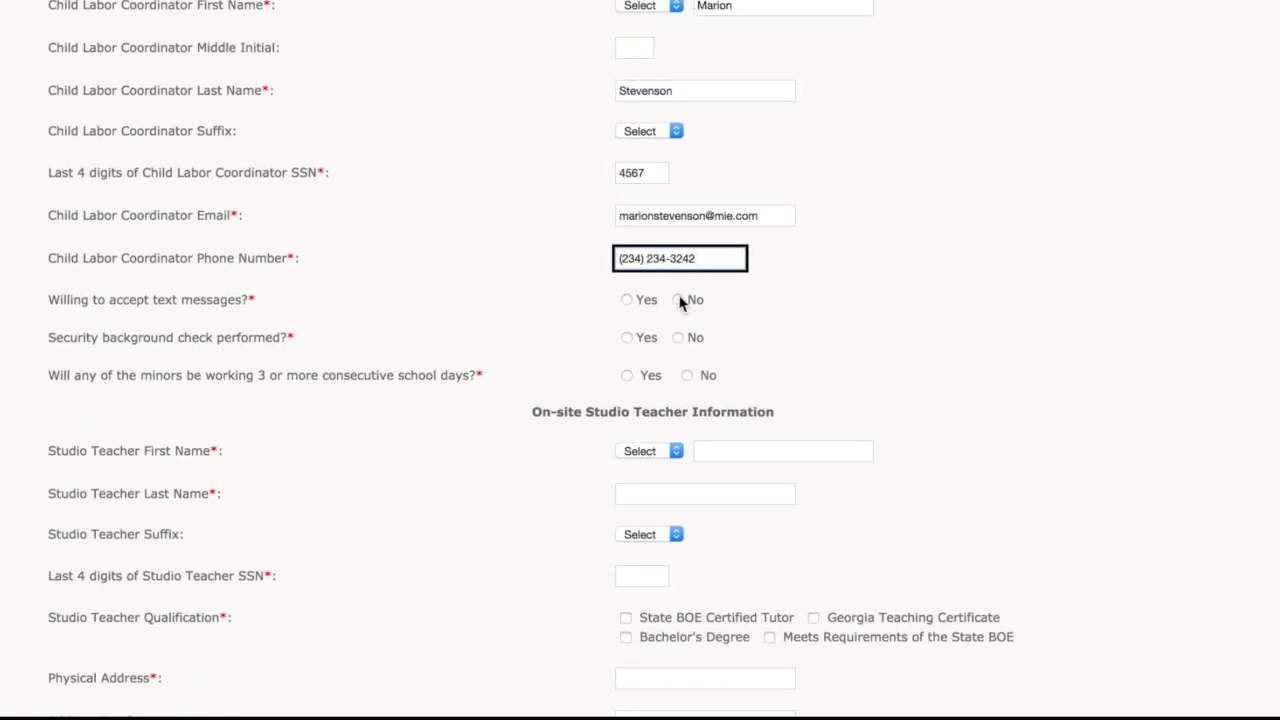
Step: Decline coordinator text messages, confirm a background check, and allow consecutive school days
{"action": "left_click", "coordinate": [678, 300]}
{"action": "left_click", "coordinate": [626, 337]}
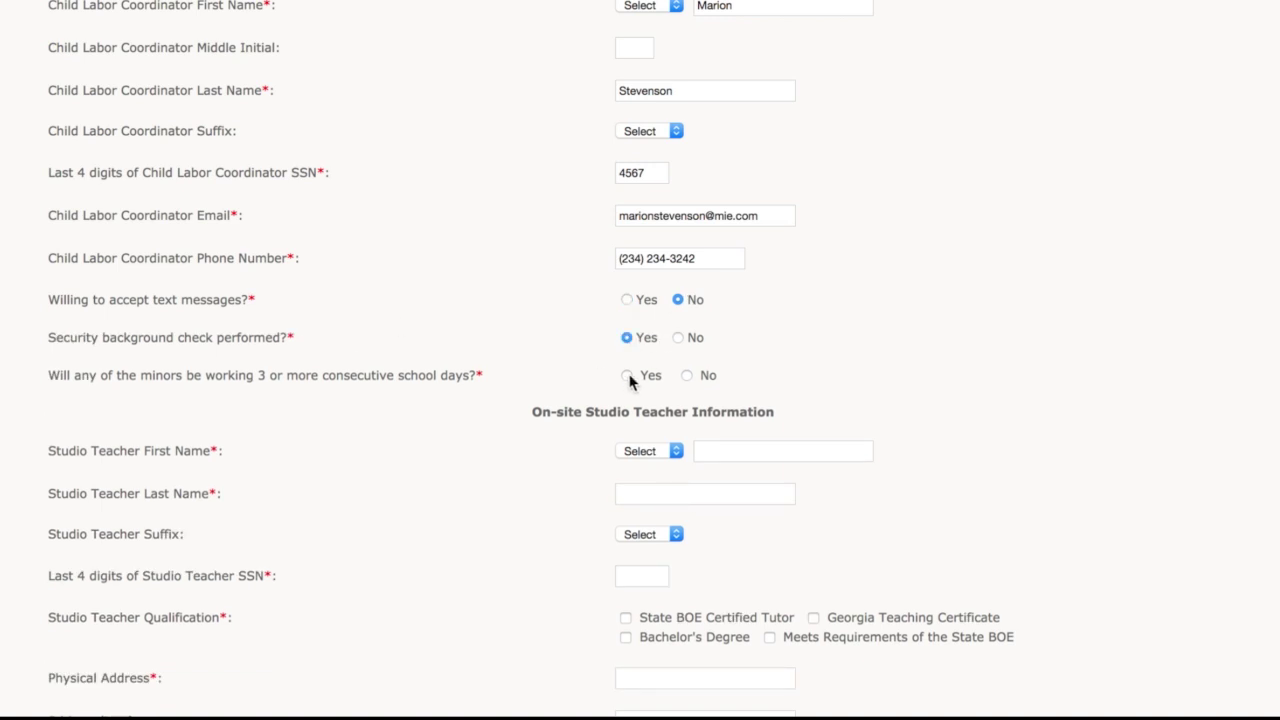
{"action": "left_click", "coordinate": [628, 377]}
Step: Enter the studio teacher's first and last name
{"action": "left_click", "coordinate": [730, 451]}
{"action": "key", "text": "Tab"}
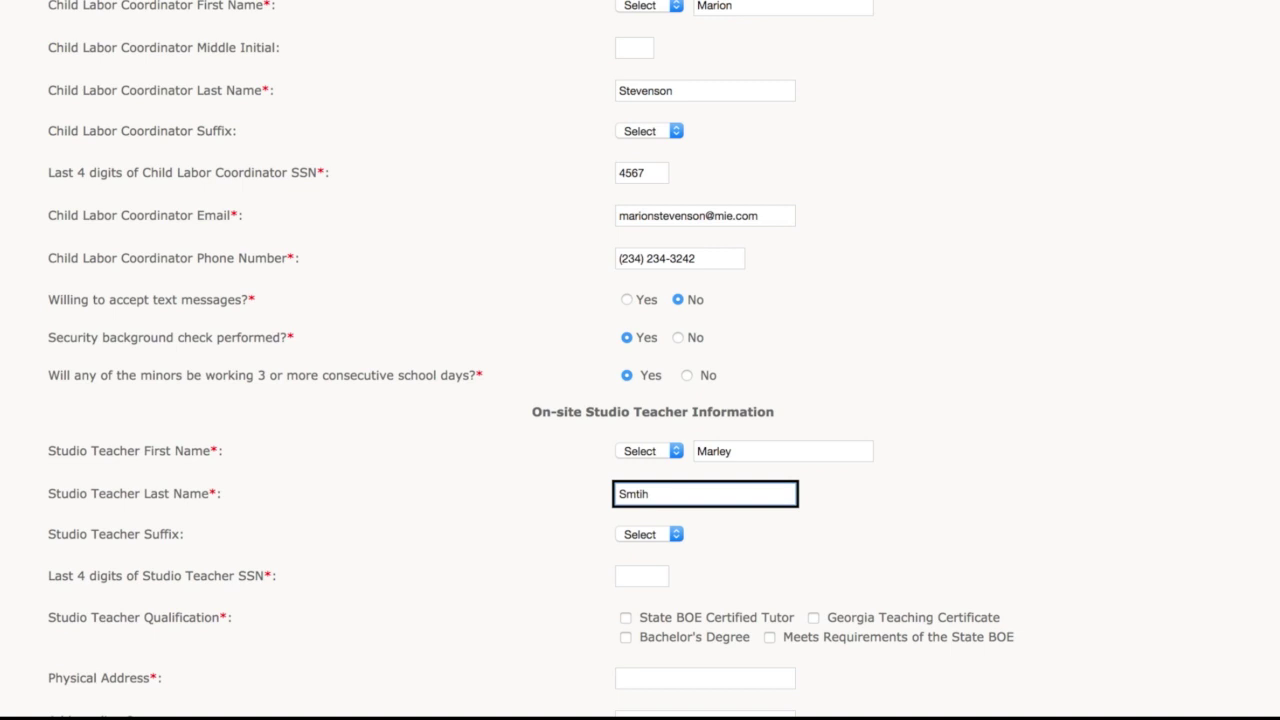
Step: Add the studio teacher's SSN digits, State BOE Certified Tutor status, address and contact details
{"action": "key", "text": "Tab"}
{"action": "scroll", "coordinate": [640, 400], "scroll_direction": "down", "scroll_amount": 5}
{"action": "type", "text": "6789"}
{"action": "left_click", "coordinate": [626, 170]}
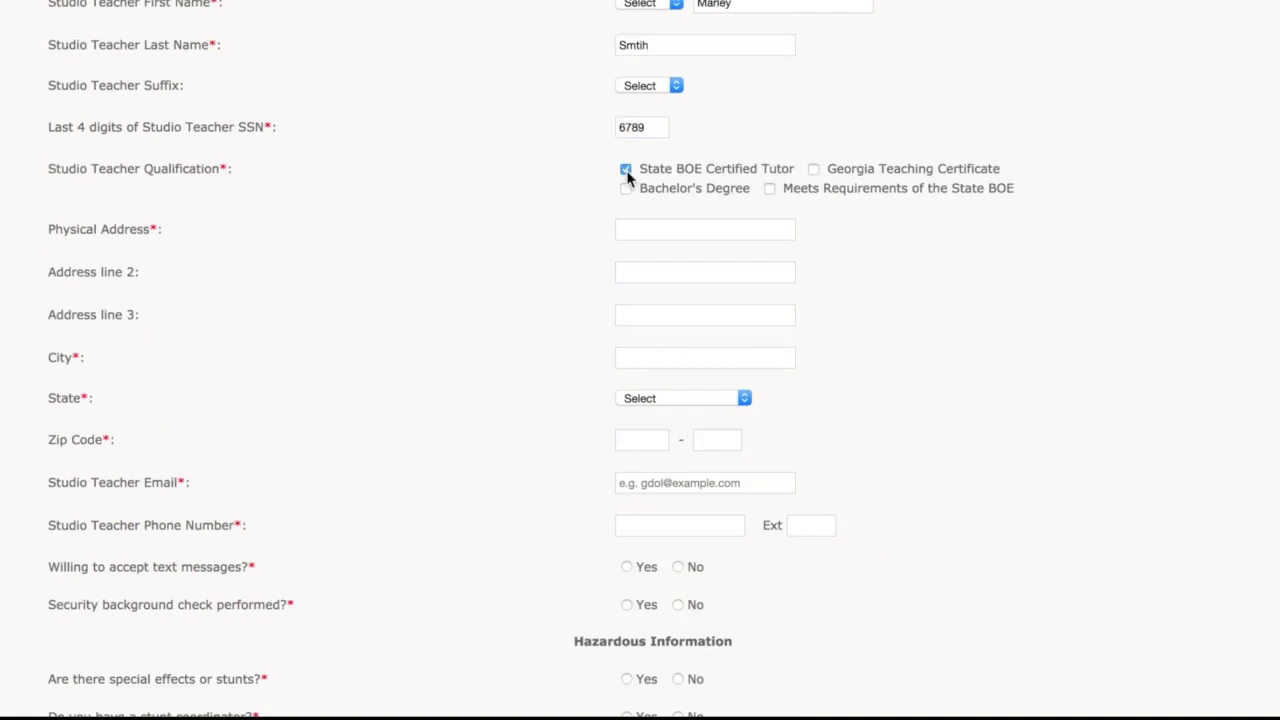
{"action": "left_click", "coordinate": [705, 229]}
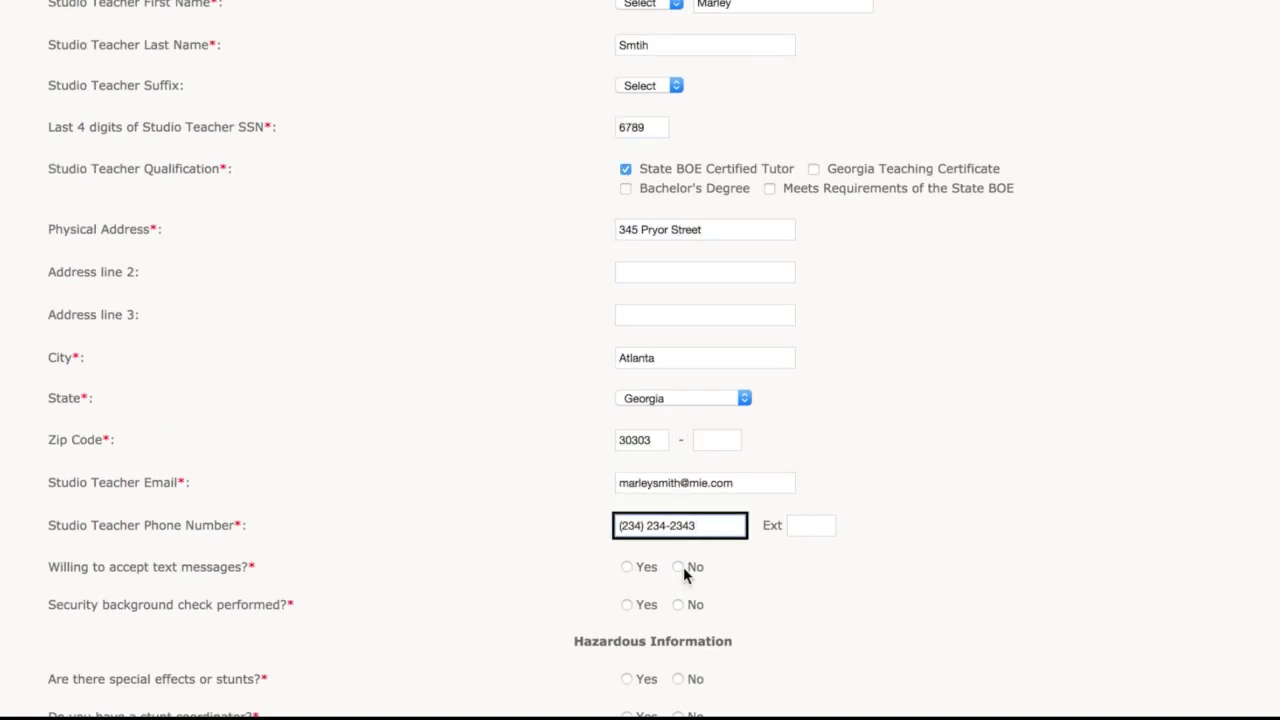
Step: Decline teacher texts, confirm a background check, answer Yes to stunts and No to stunt coordinator
{"action": "left_click", "coordinate": [678, 566]}
{"action": "left_click", "coordinate": [626, 604]}
{"action": "scroll", "coordinate": [813, 650], "scroll_direction": "down", "scroll_amount": 1}
{"action": "scroll", "coordinate": [813, 642], "scroll_direction": "down", "scroll_amount": 5}
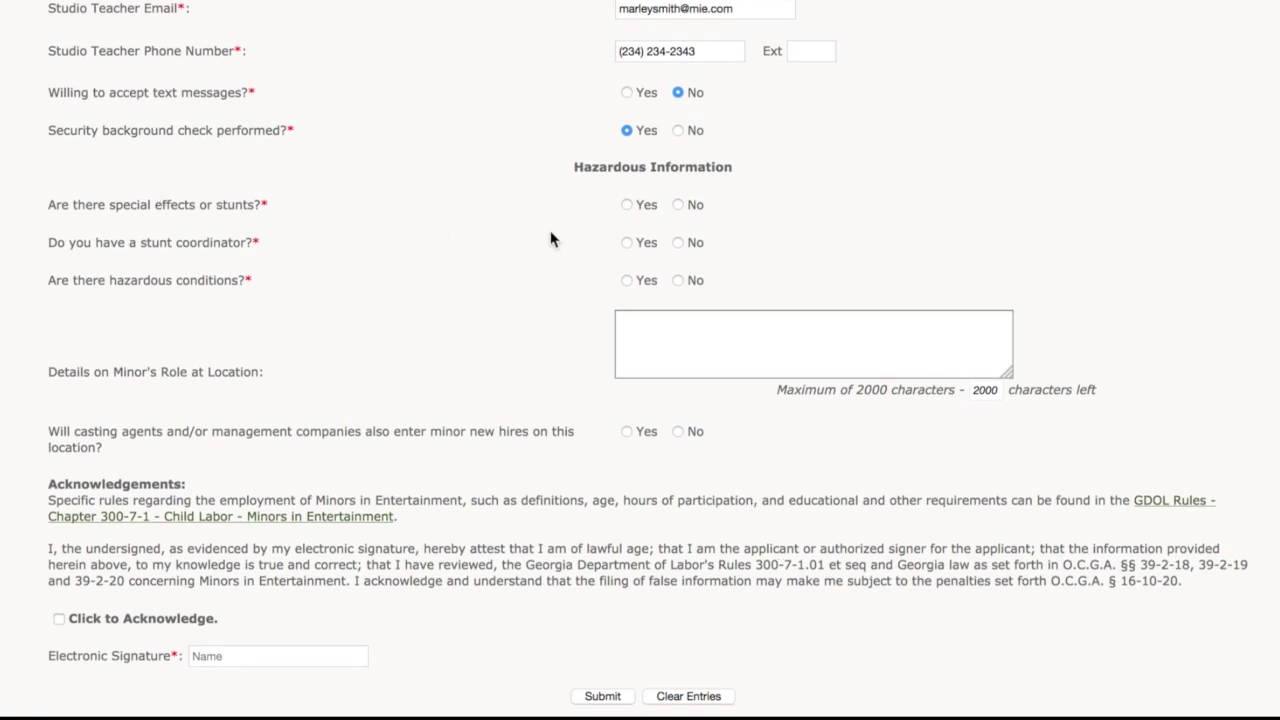
{"action": "left_click", "coordinate": [626, 204]}
{"action": "left_click", "coordinate": [678, 242]}
Step: Describe the minor's role as 'Acting in a soap ad' and let casting agents enter hires
{"action": "left_click", "coordinate": [670, 331]}
{"action": "type", "text": "Acting in a soap ad"}
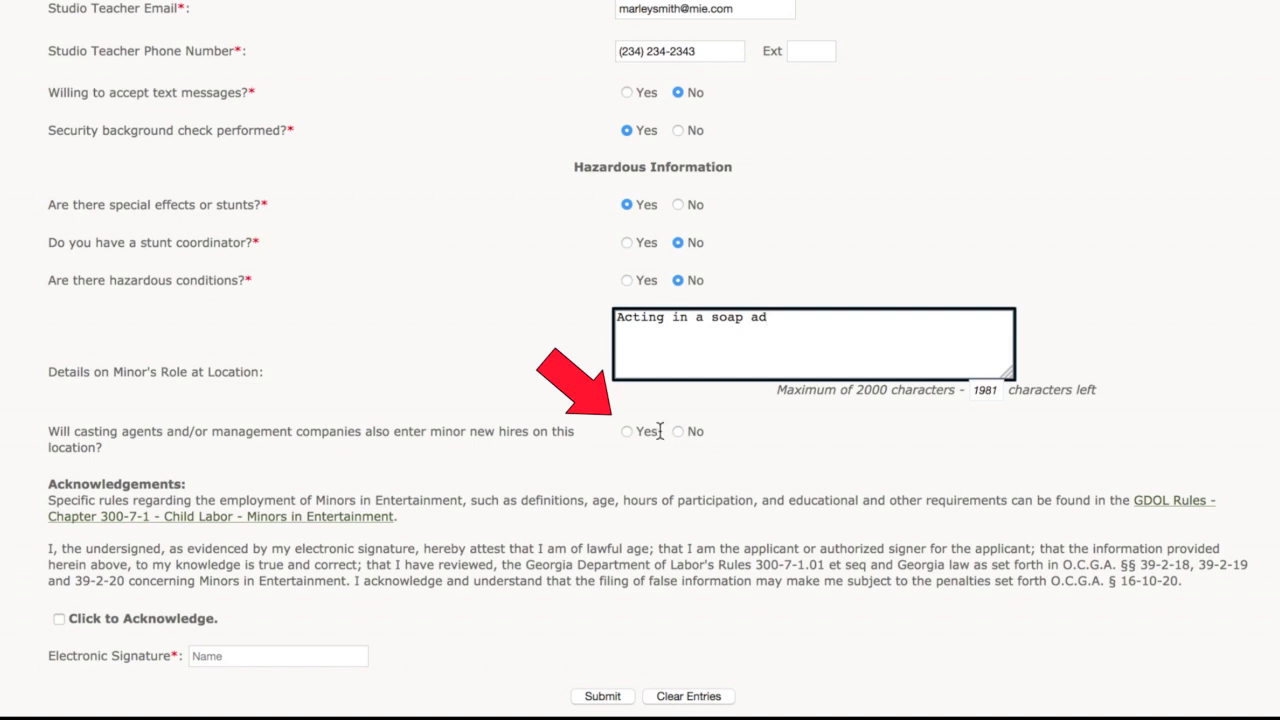
{"action": "left_click", "coordinate": [626, 431]}
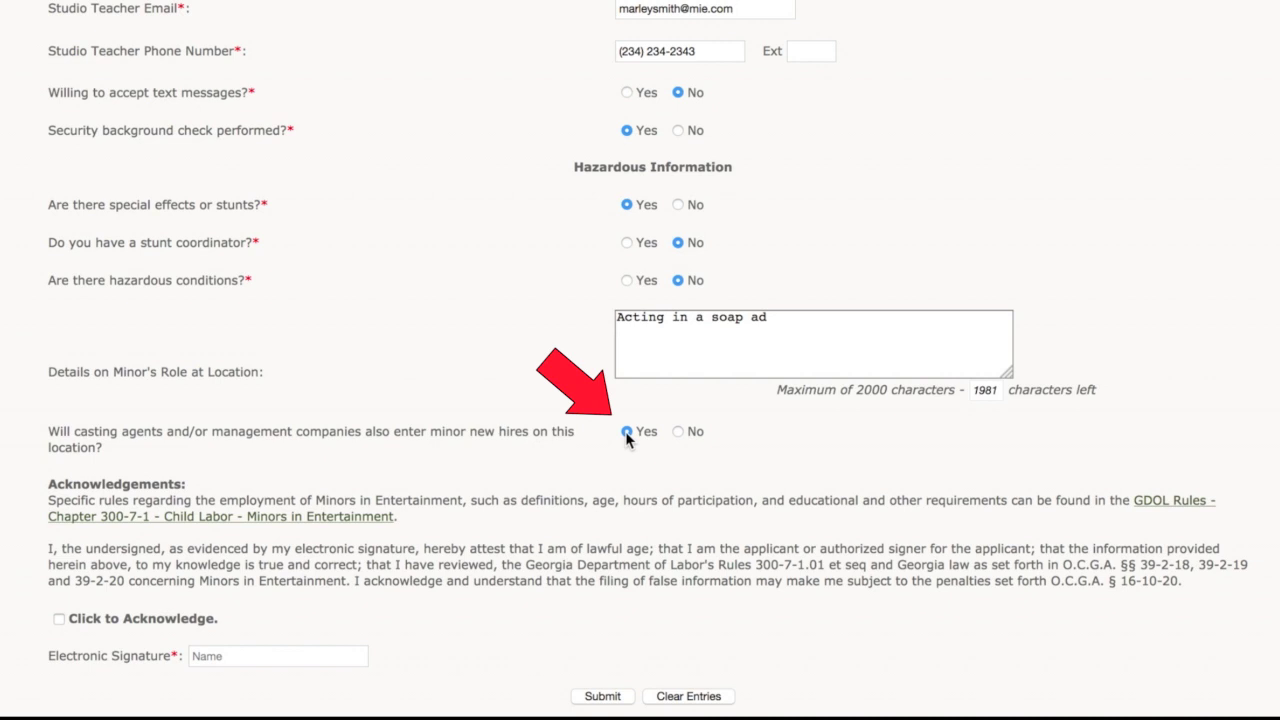
Step: Acknowledge the Minors in Entertainment rules and enter the electronic signature name
{"action": "scroll", "coordinate": [731, 480], "scroll_direction": "down", "scroll_amount": 4}
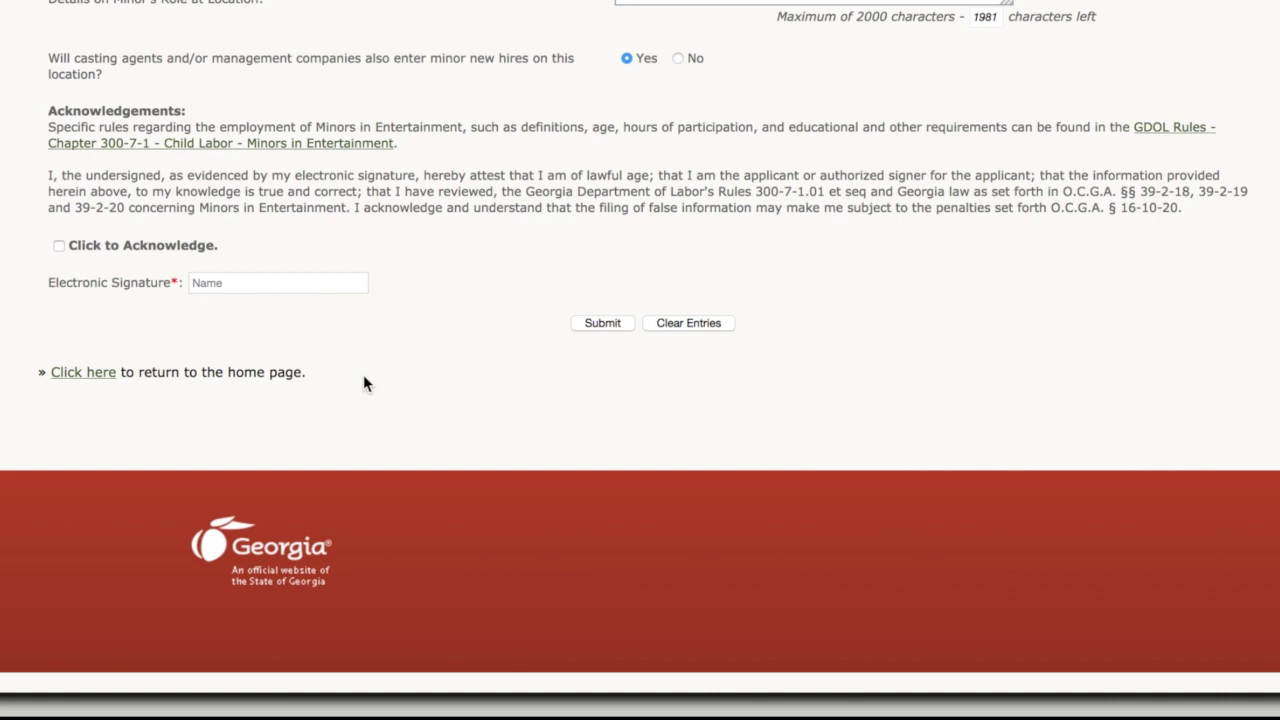
{"action": "left_click", "coordinate": [58, 247]}
{"action": "left_click", "coordinate": [213, 286]}
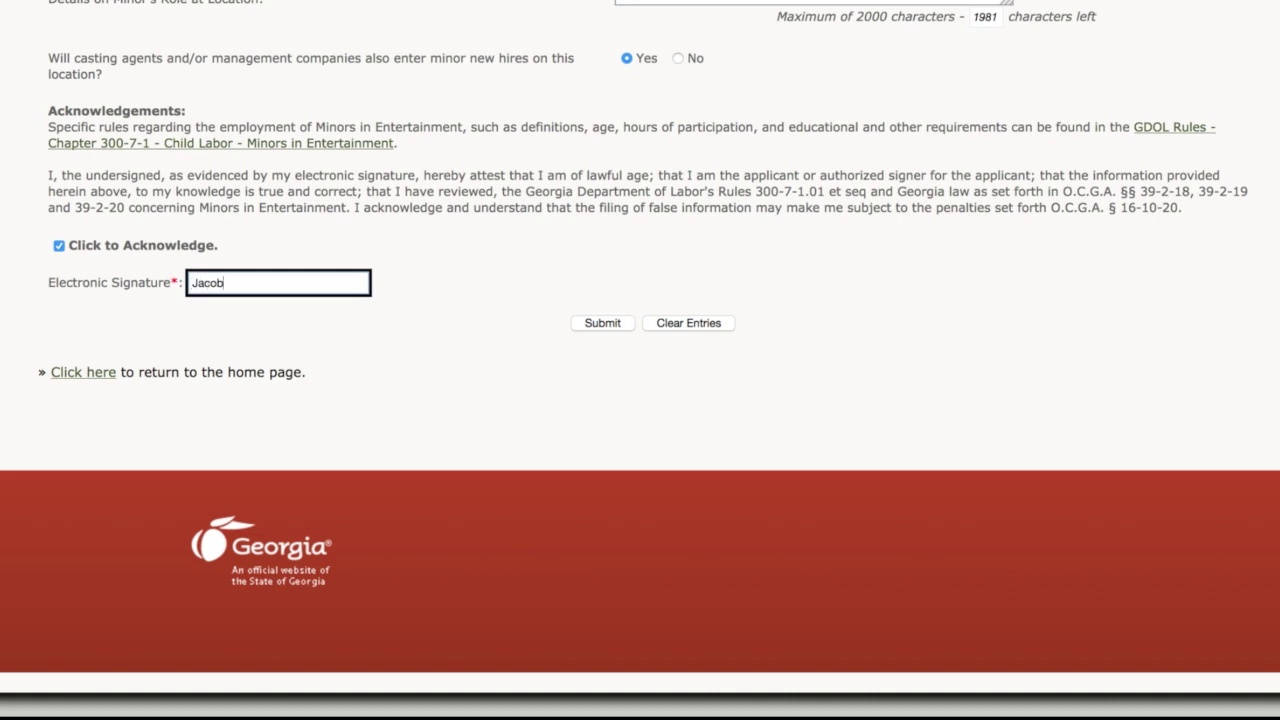
Step: Submit the work location and pay the $50.00 fee by check
{"action": "left_click", "coordinate": [603, 323]}
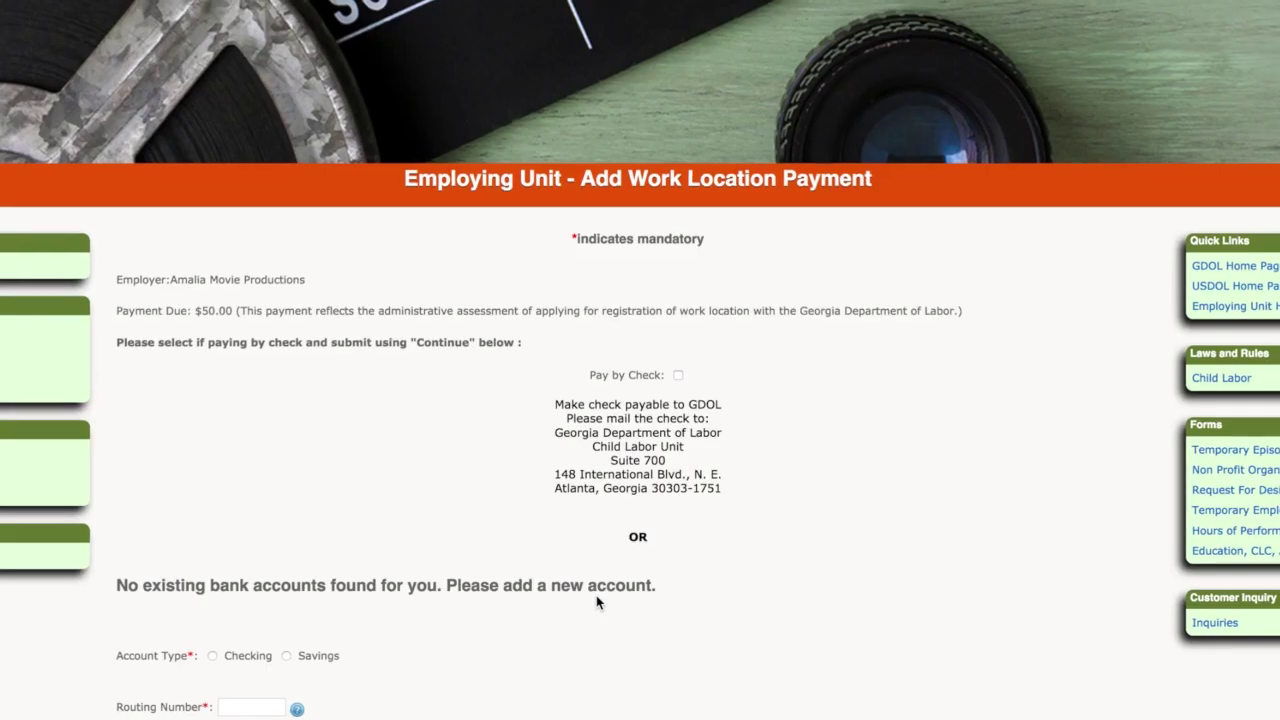
{"action": "scroll", "coordinate": [596, 603], "scroll_direction": "down", "scroll_amount": 4}
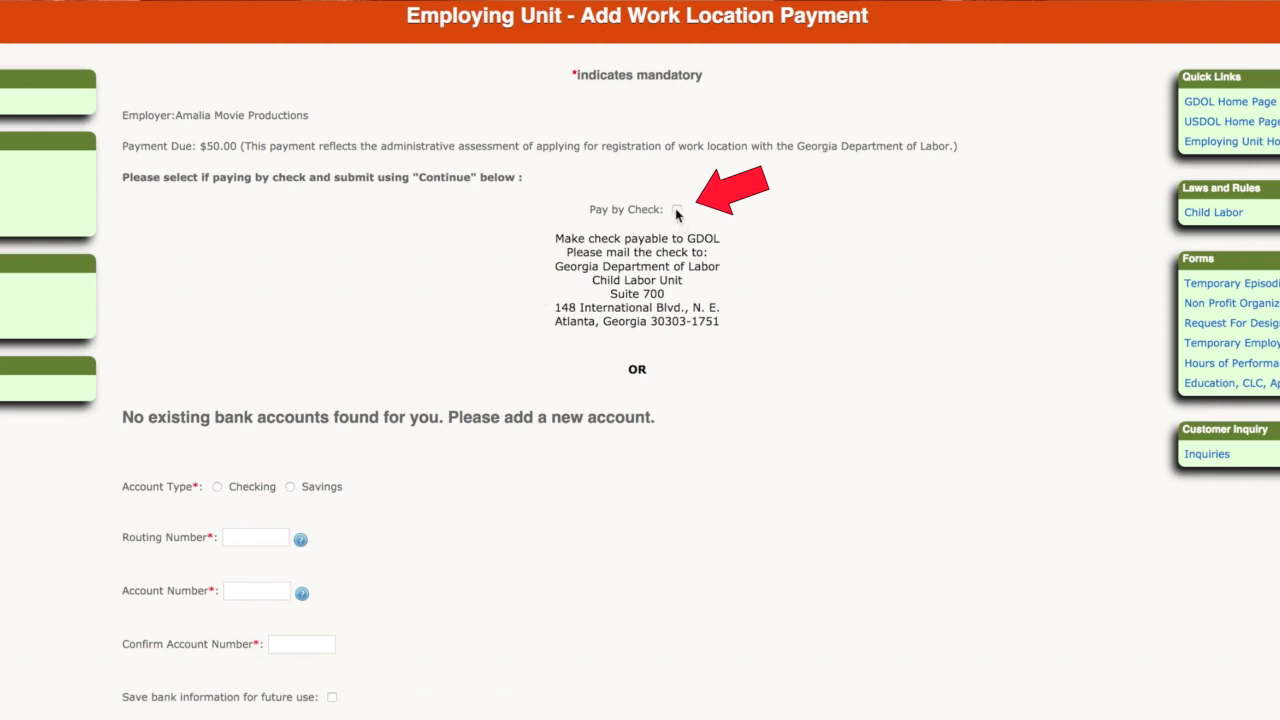
{"action": "scroll", "coordinate": [630, 630], "scroll_direction": "down", "scroll_amount": 3}
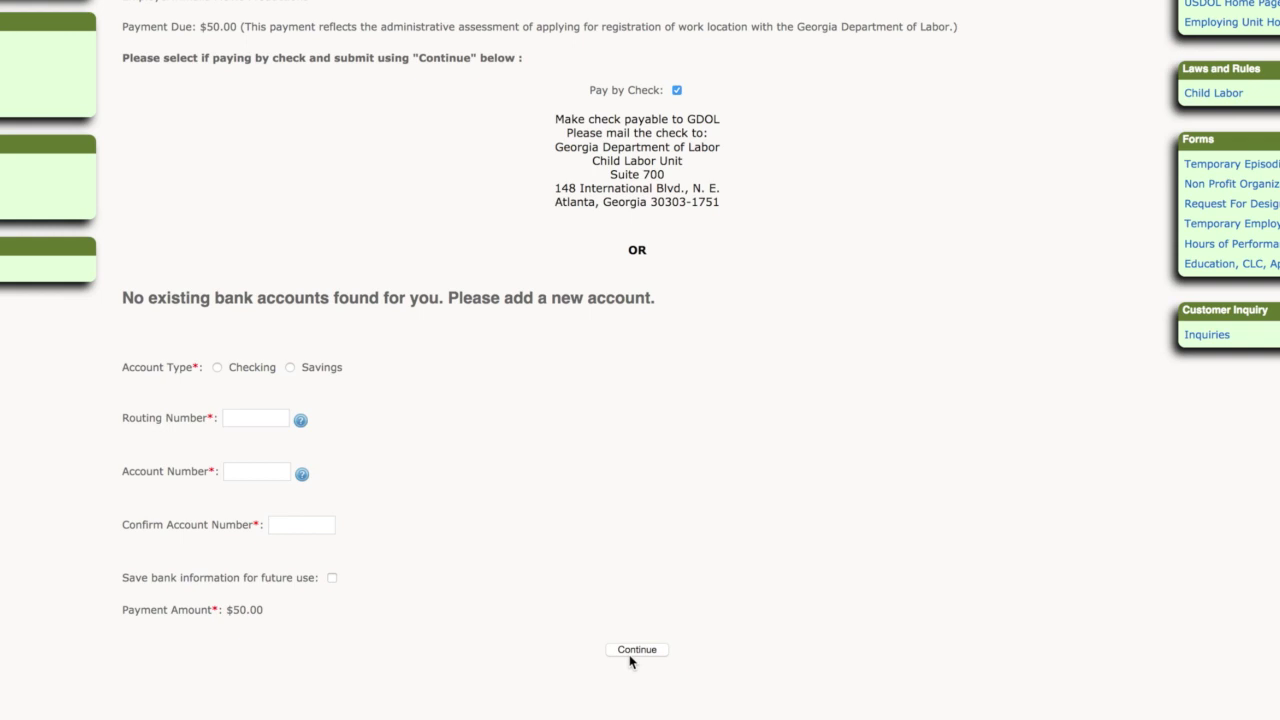
{"action": "left_click", "coordinate": [637, 647]}
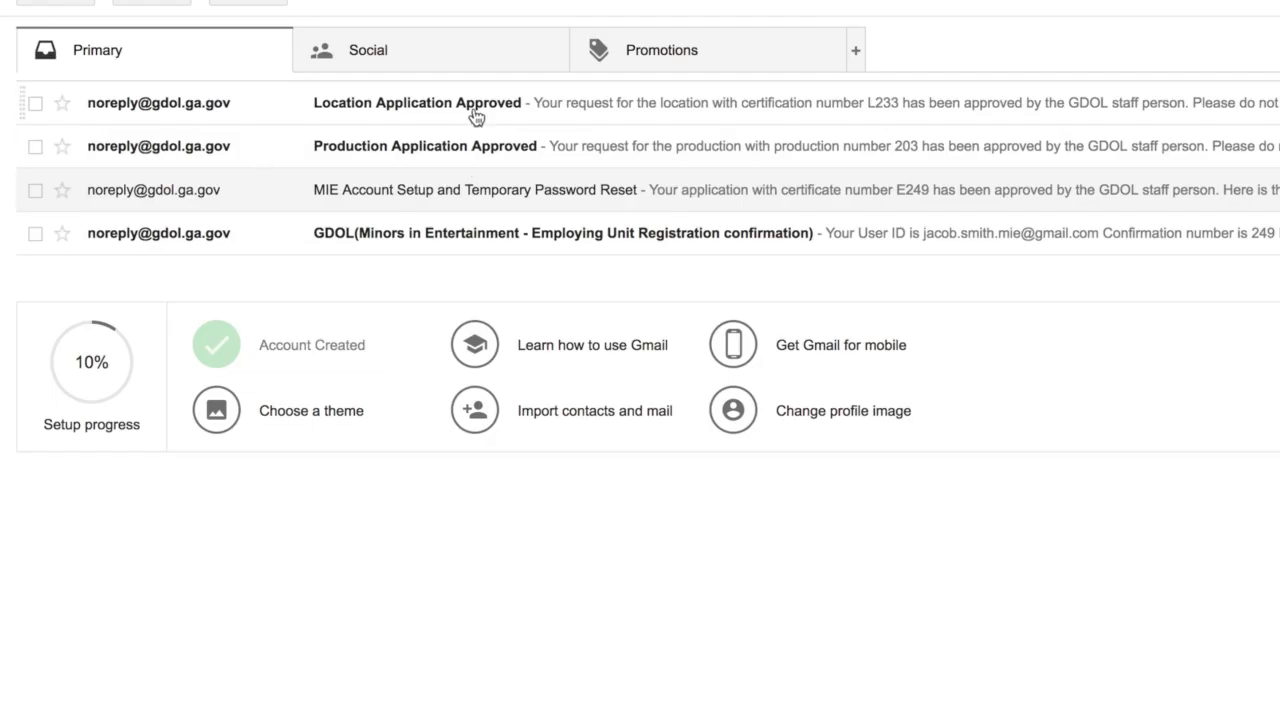
Step: Read the Location Application Approved email for L233 in Gmail
{"action": "left_click", "coordinate": [476, 116]}
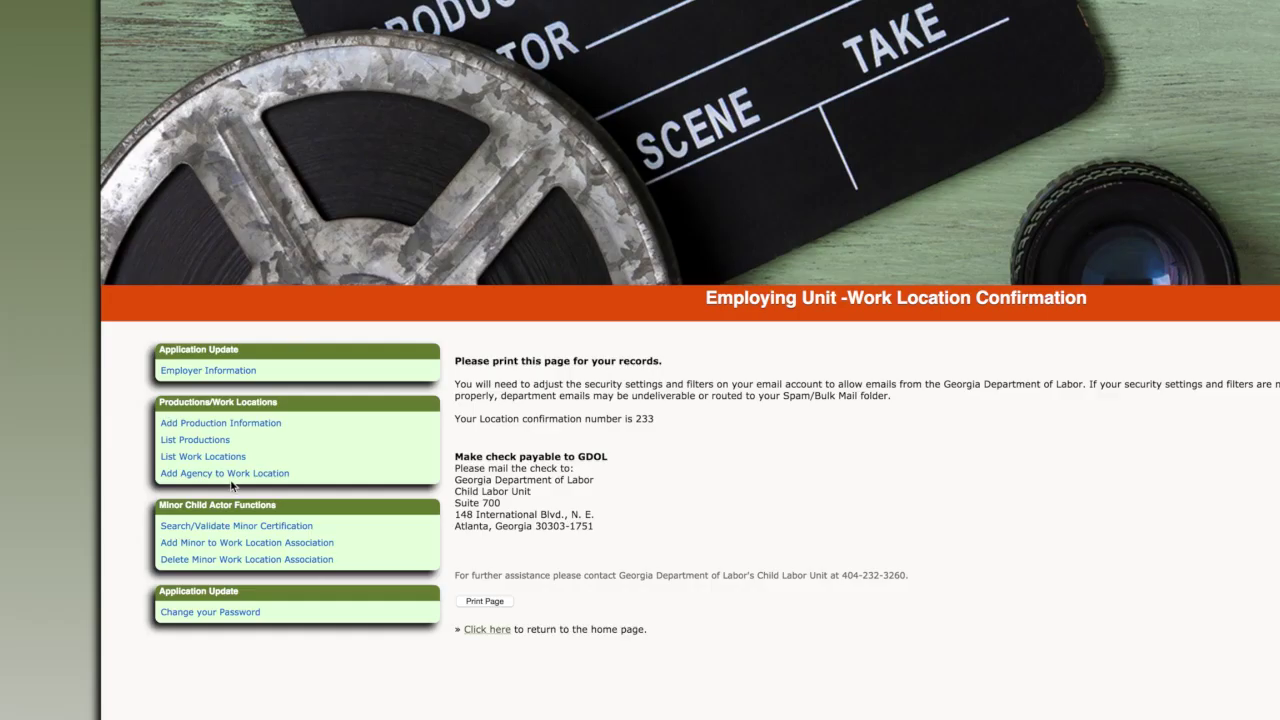
Step: From the work locations list, start adding an agency to Fremont Street Location L233
{"action": "left_click", "coordinate": [198, 462]}
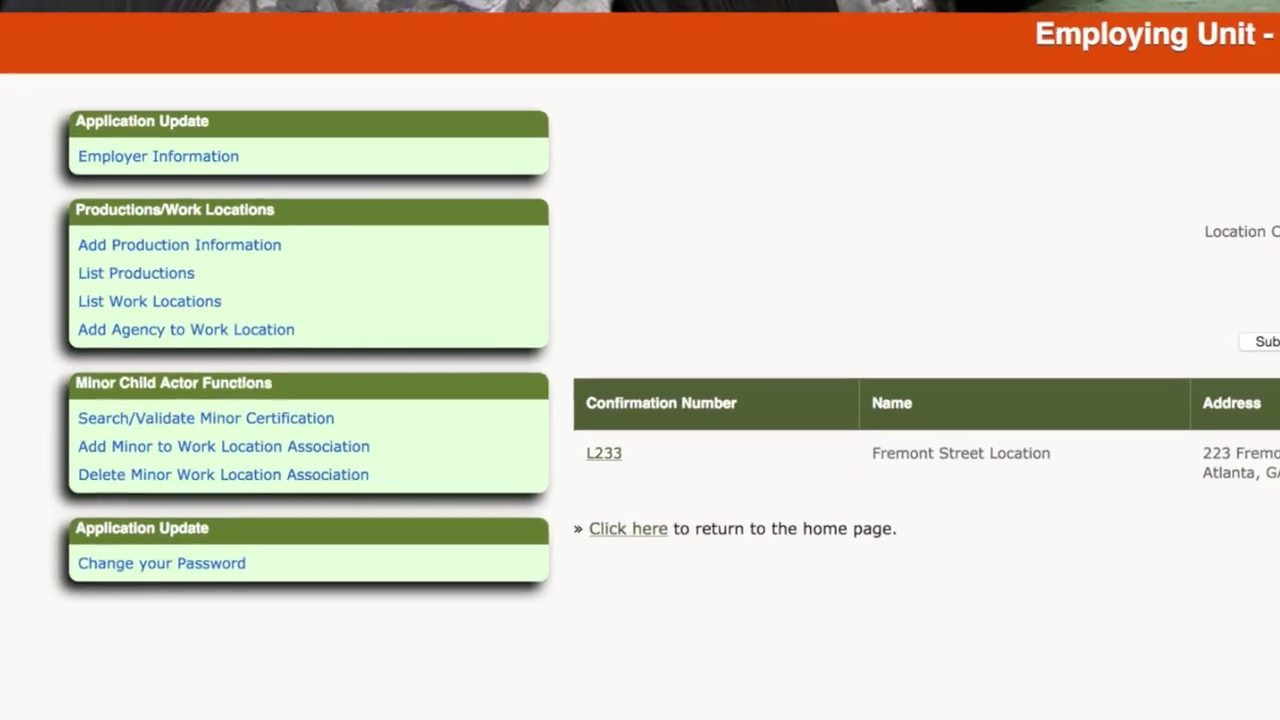
{"action": "left_click", "coordinate": [250, 316]}
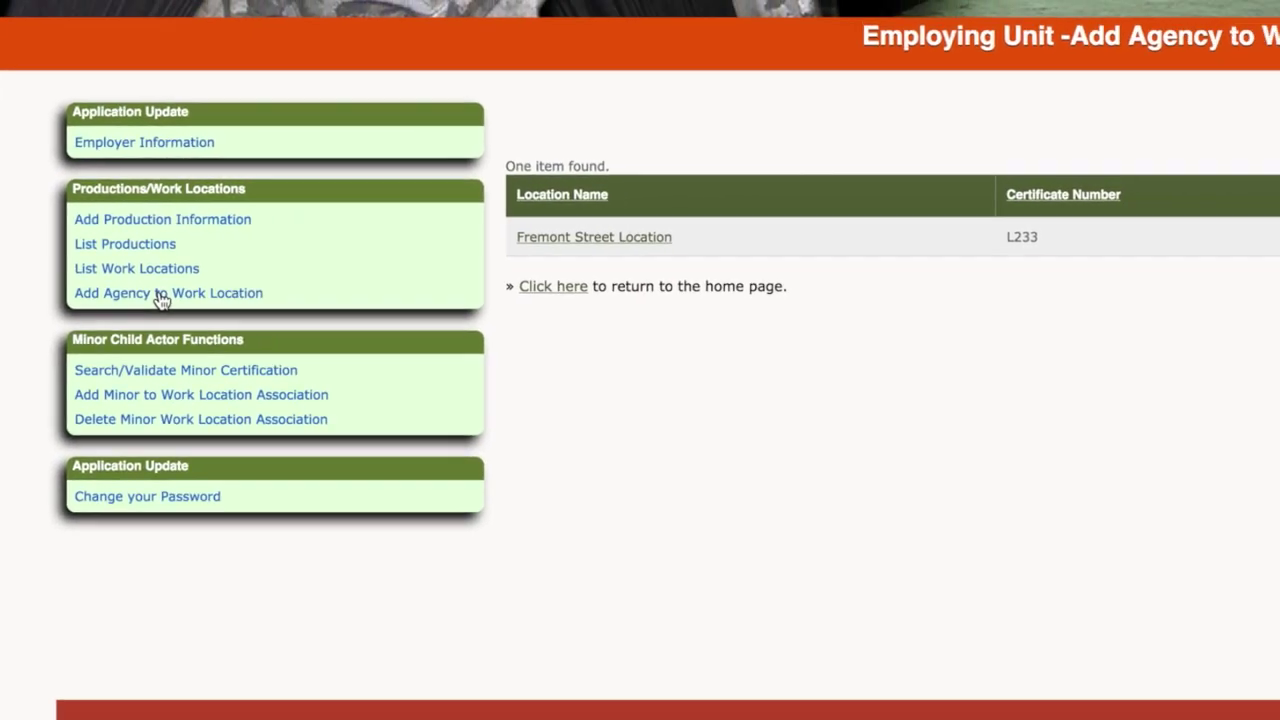
{"action": "left_click", "coordinate": [642, 240]}
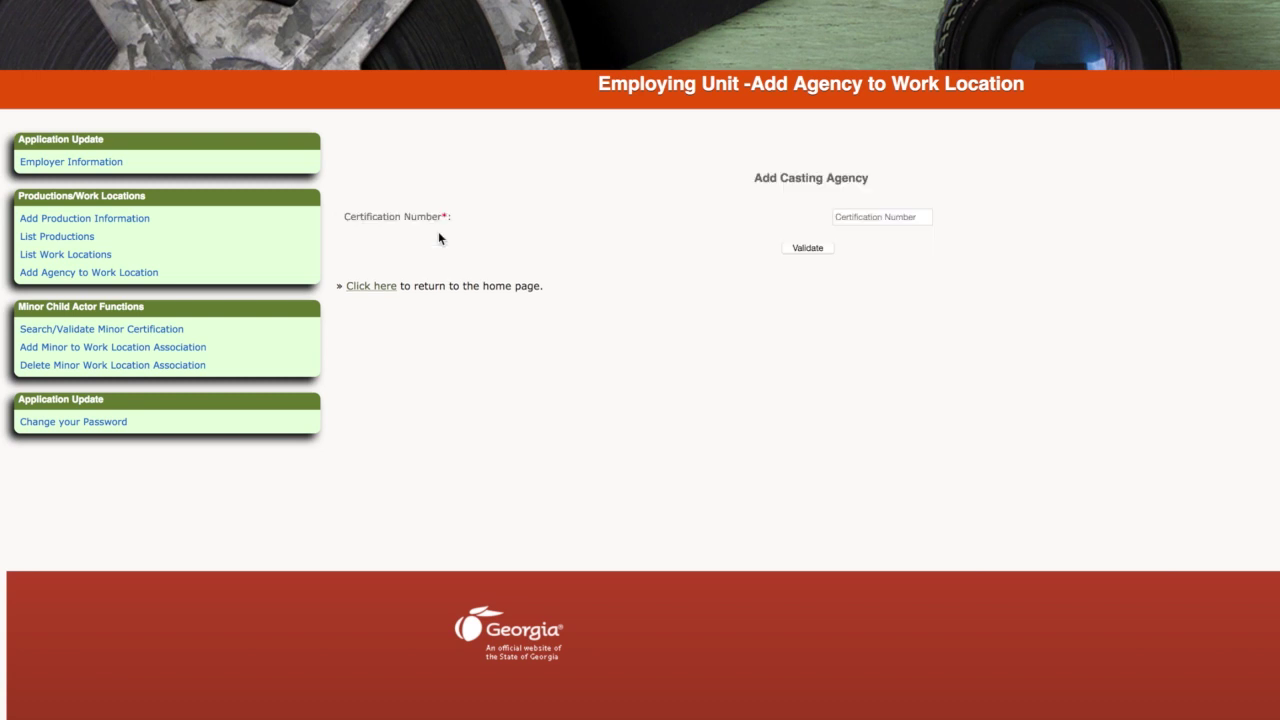
Step: Validate certificate E248, add Delta Casting Agency, then reopen the location to confirm it's listed
{"action": "left_click", "coordinate": [906, 216]}
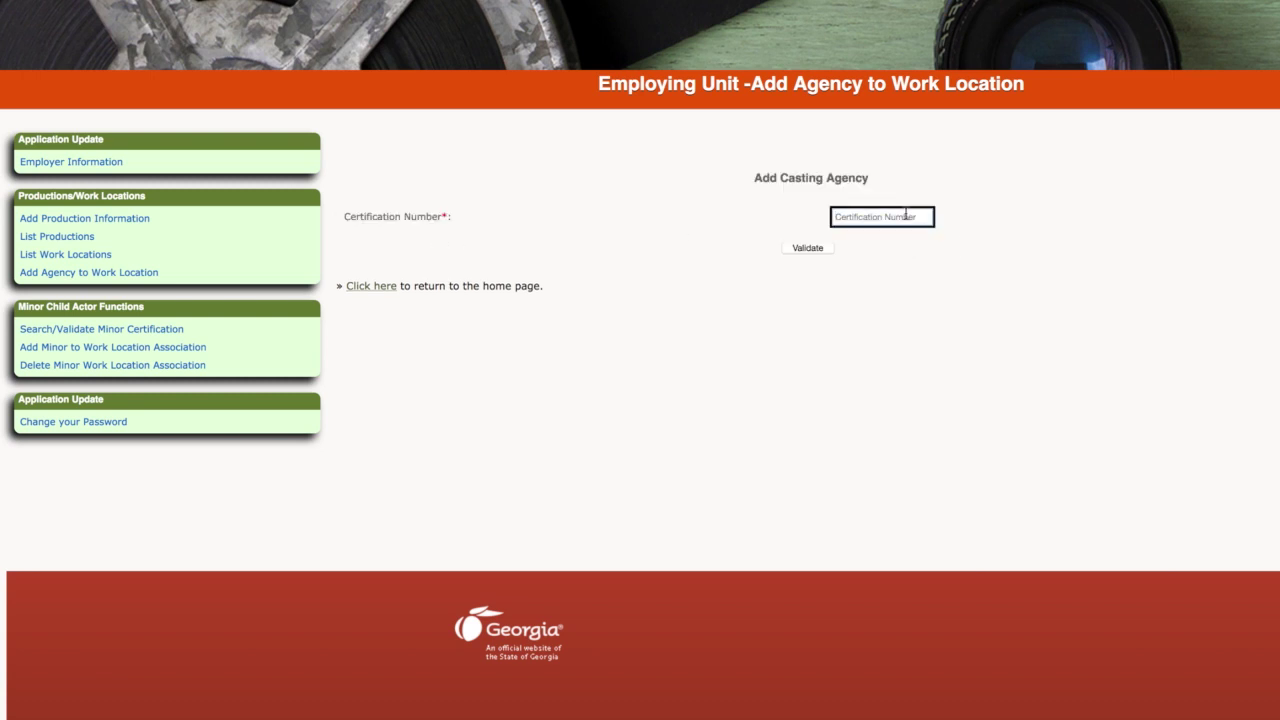
{"action": "type", "text": "E248"}
{"action": "left_click", "coordinate": [808, 248]}
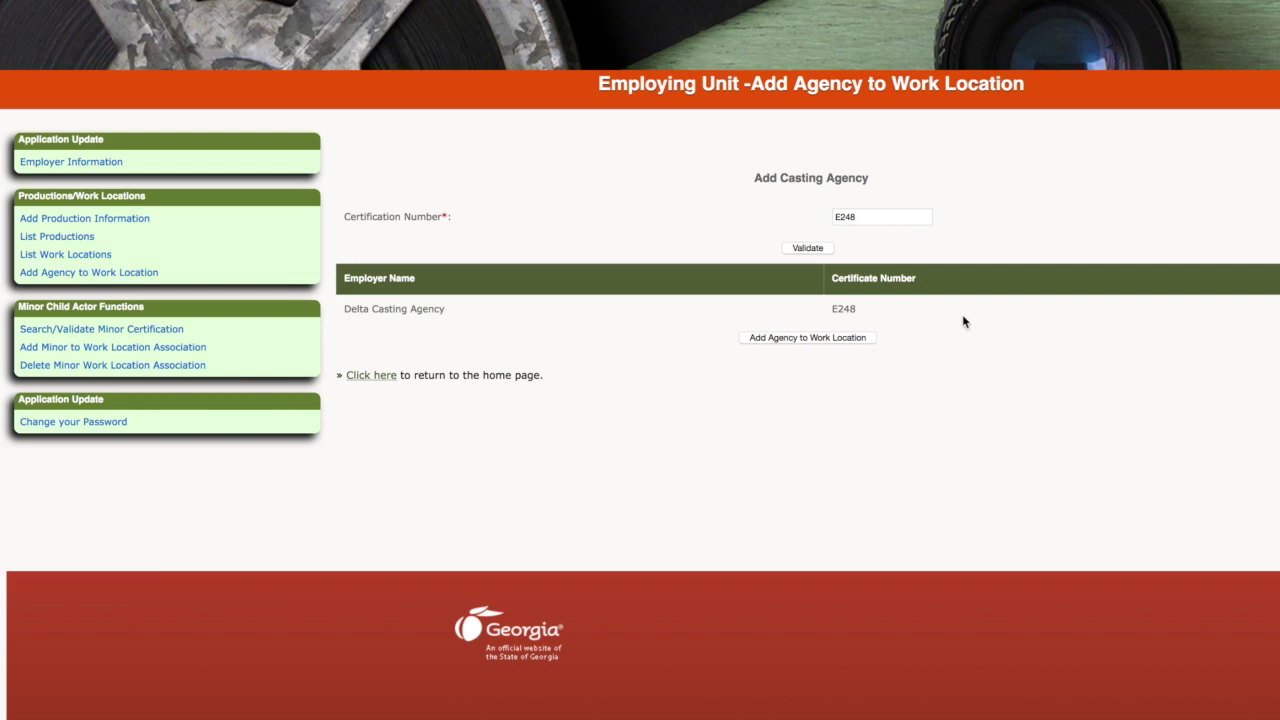
{"action": "left_click", "coordinate": [811, 337]}
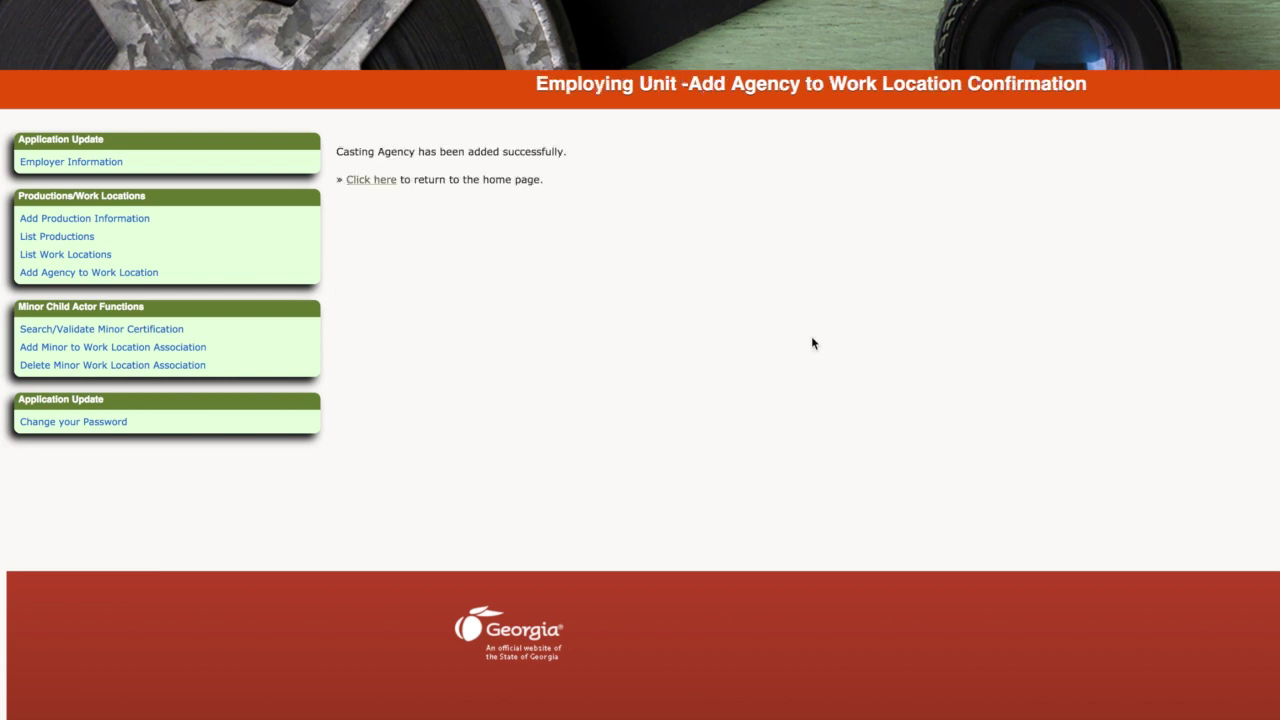
{"action": "left_click", "coordinate": [95, 274]}
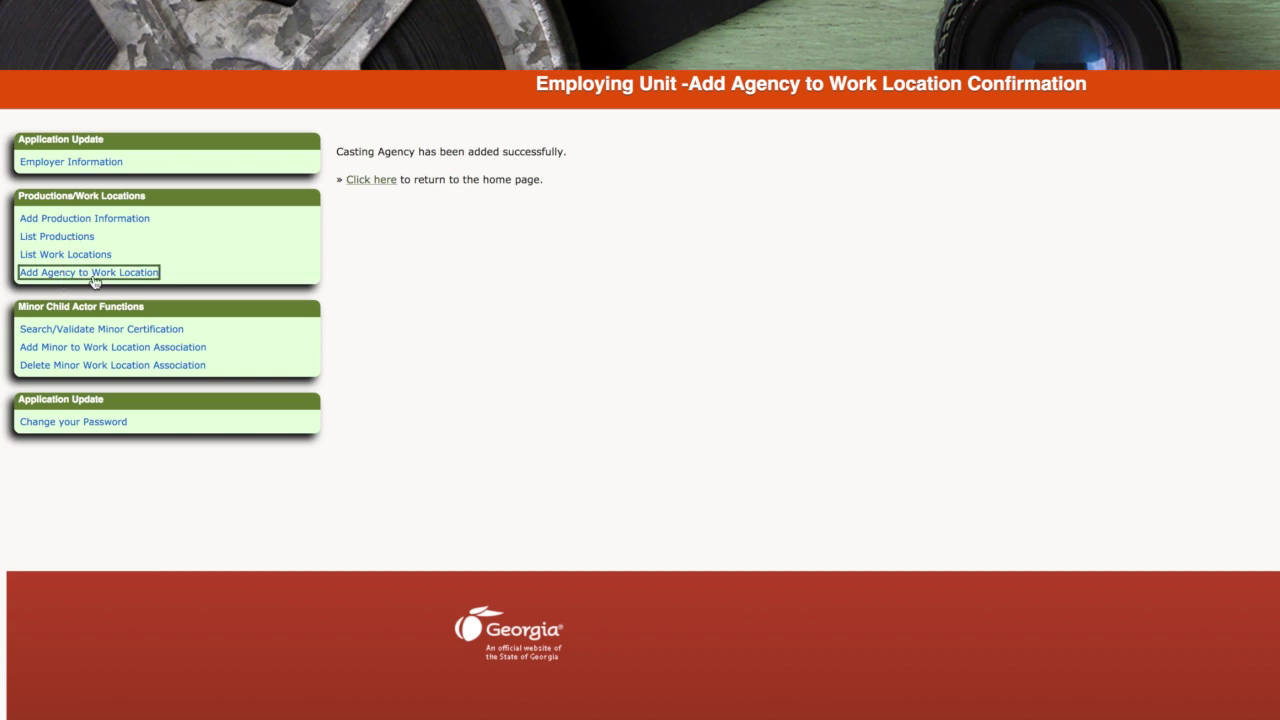
{"action": "left_click", "coordinate": [378, 235]}
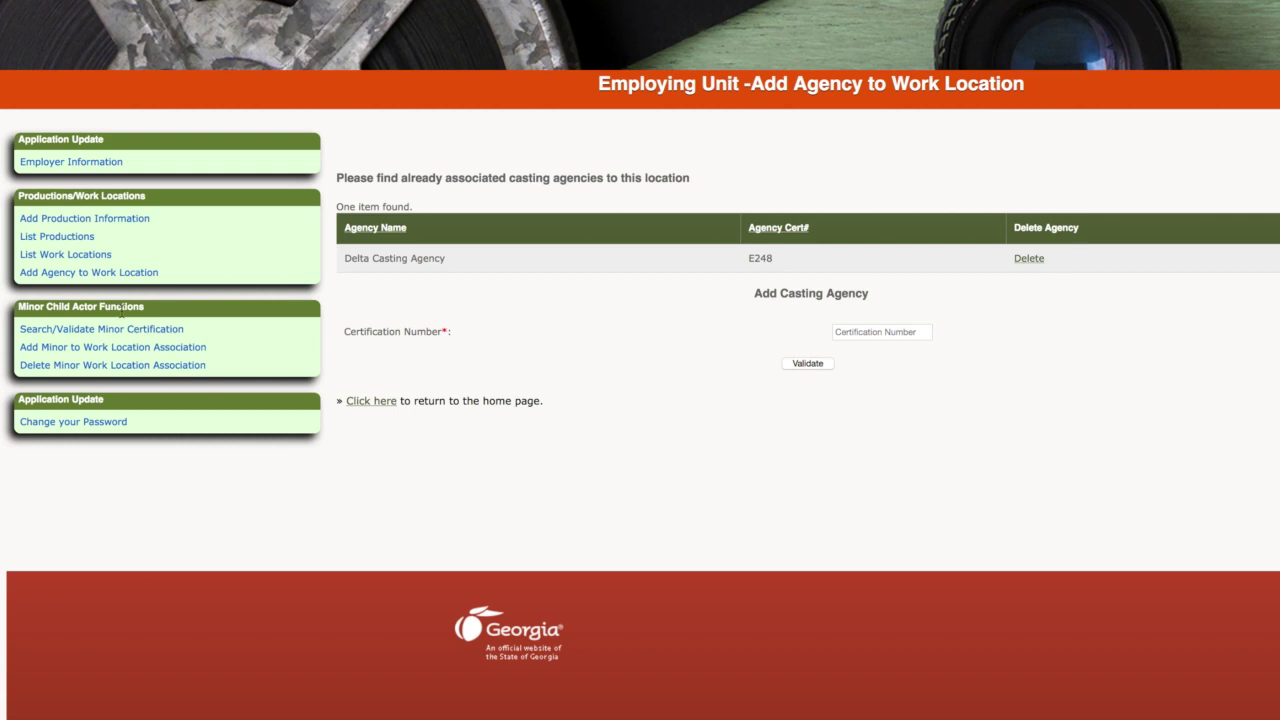
Step: Look up minor certification M4 with birth date 03/01/2010, the SSN digits and Male, and open the result
{"action": "left_click", "coordinate": [105, 332]}
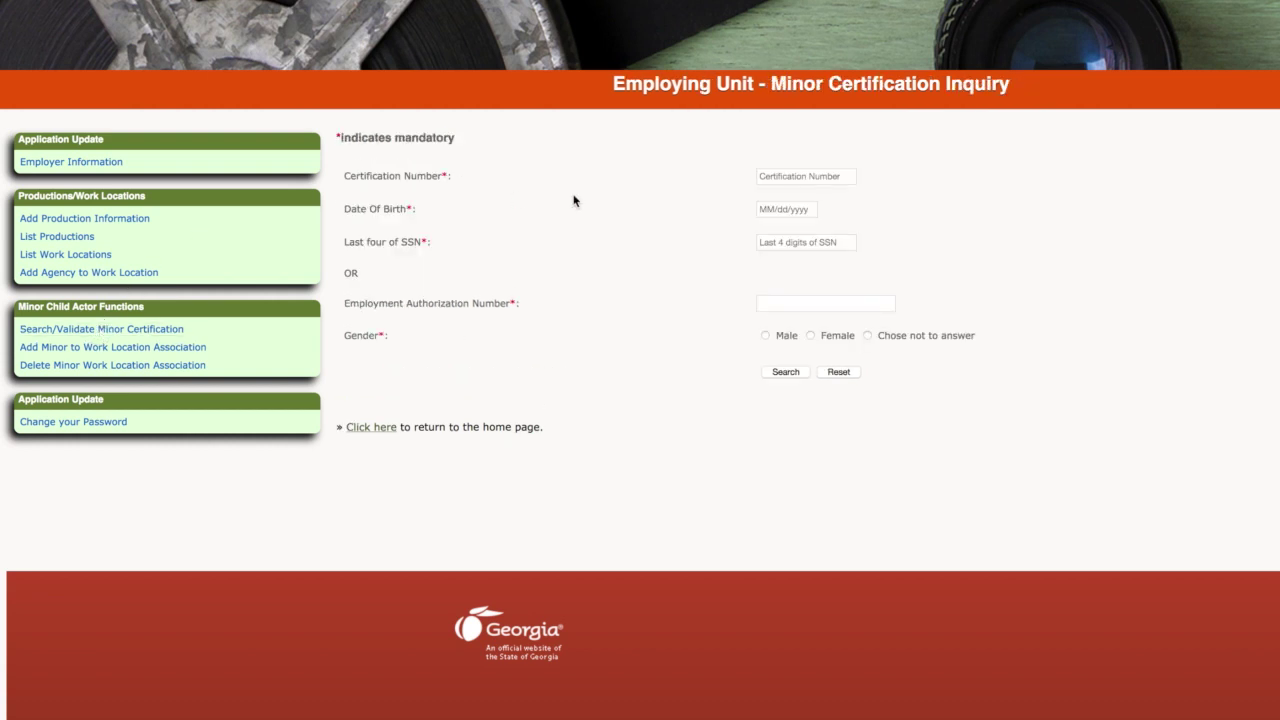
{"action": "left_click", "coordinate": [786, 176]}
{"action": "type", "text": "M4"}
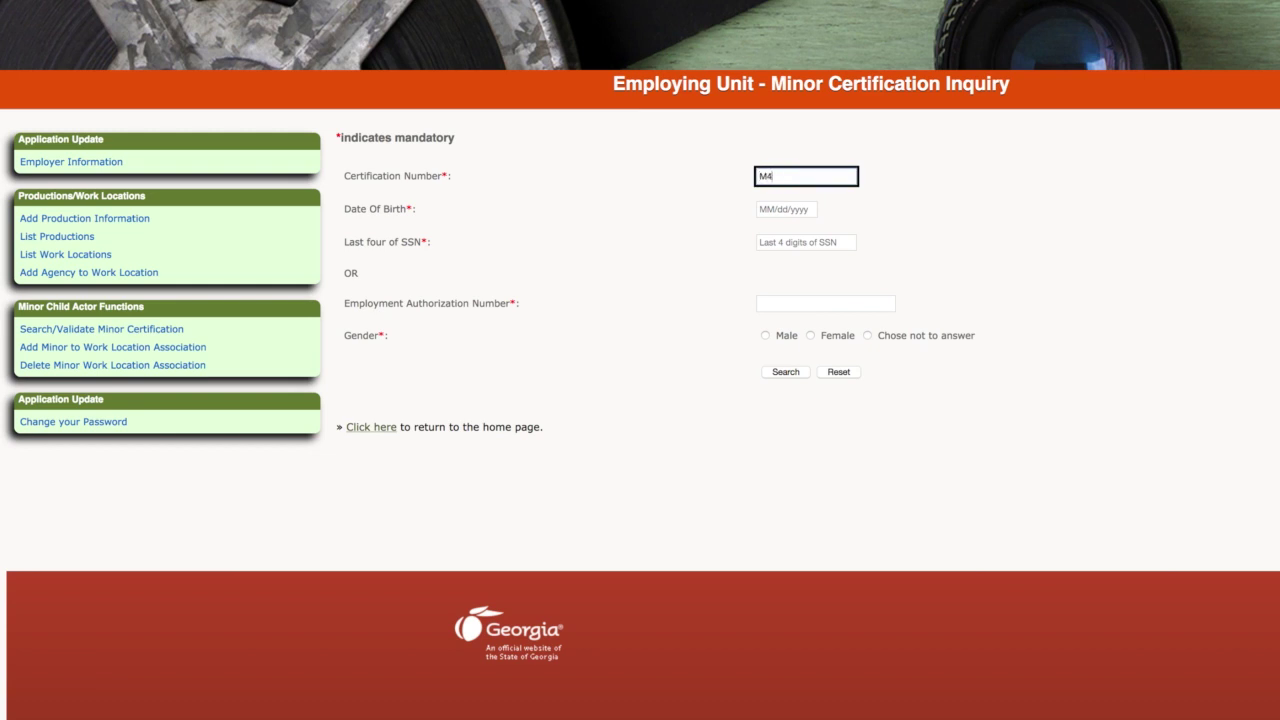
{"action": "key", "text": "Tab"}
{"action": "type", "text": "03/01/2010"}
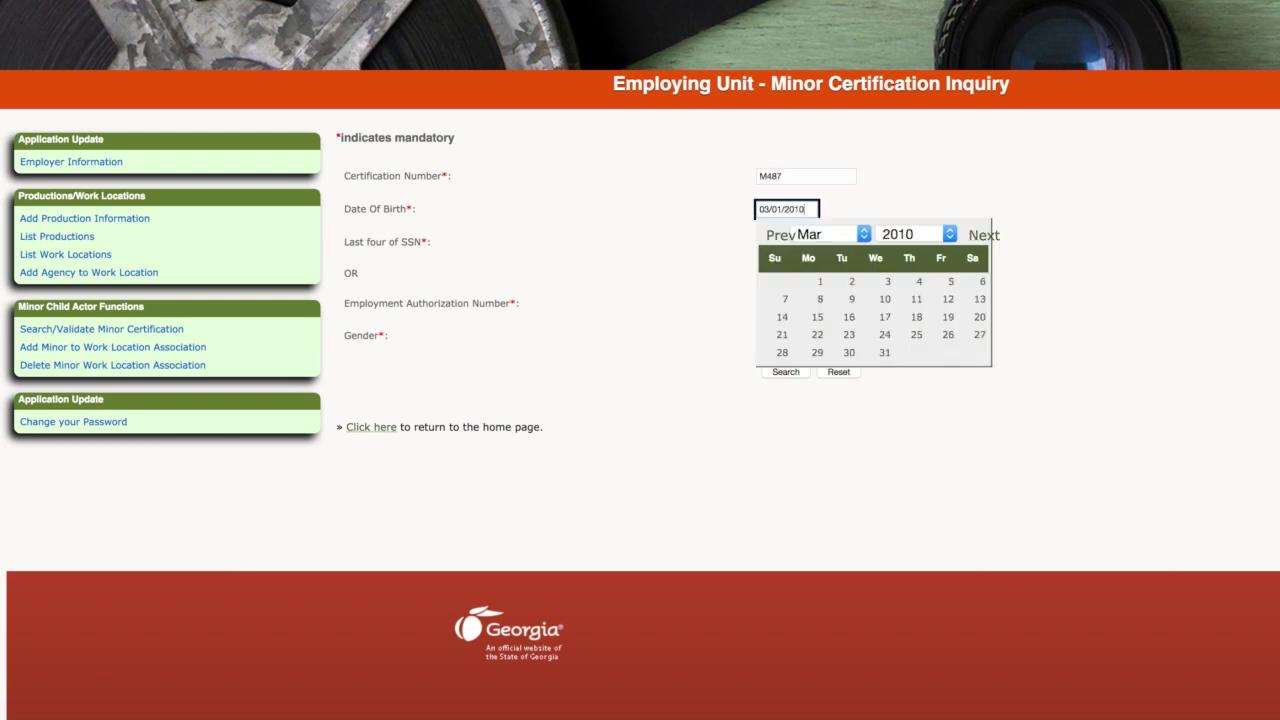
{"action": "key", "text": "Tab"}
{"action": "type", "text": "****"}
{"action": "left_click", "coordinate": [766, 336]}
{"action": "left_click", "coordinate": [785, 372]}
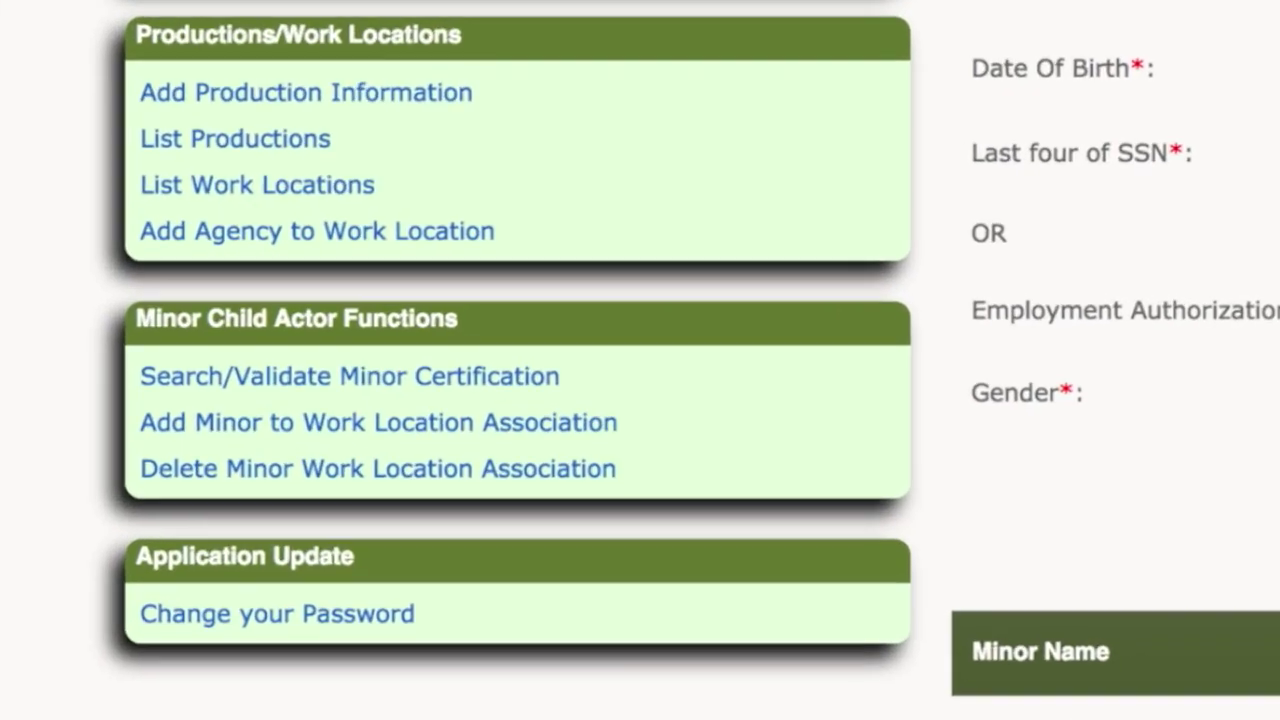
{"action": "left_click", "coordinate": [459, 471]}
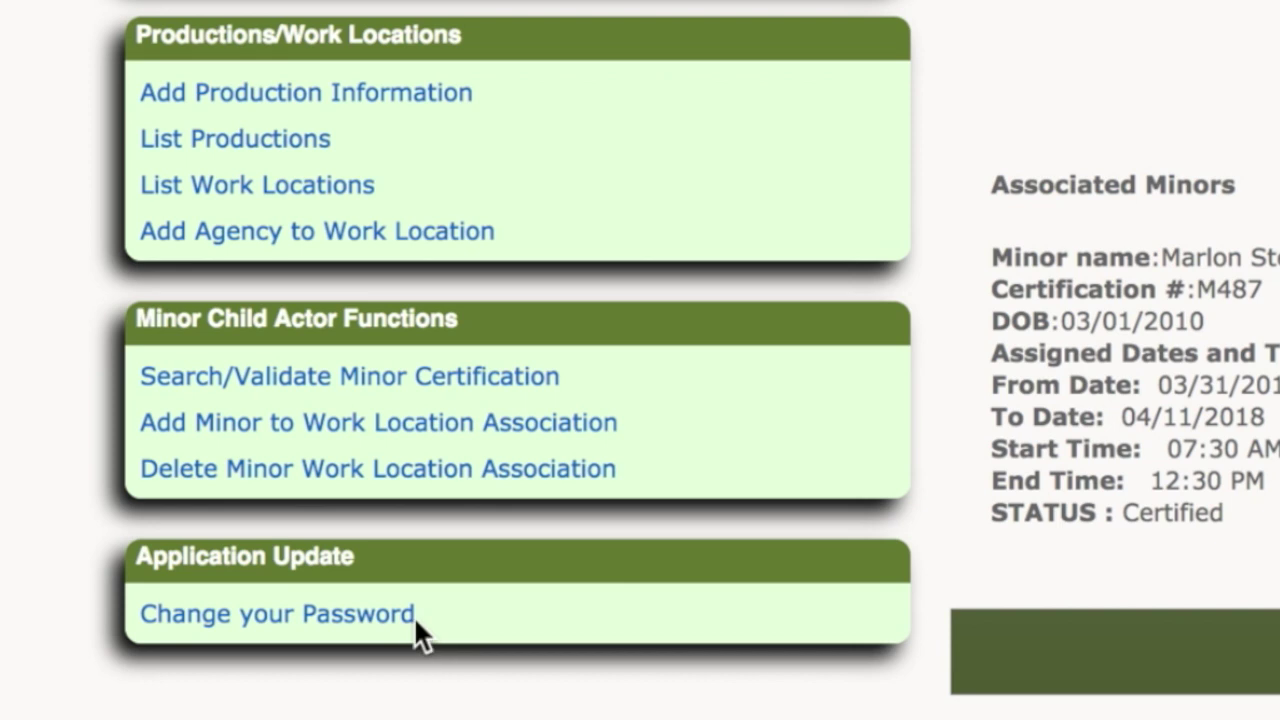
Step: Go to the Change your Password page from the Application Update menu
{"action": "left_click", "coordinate": [290, 615]}
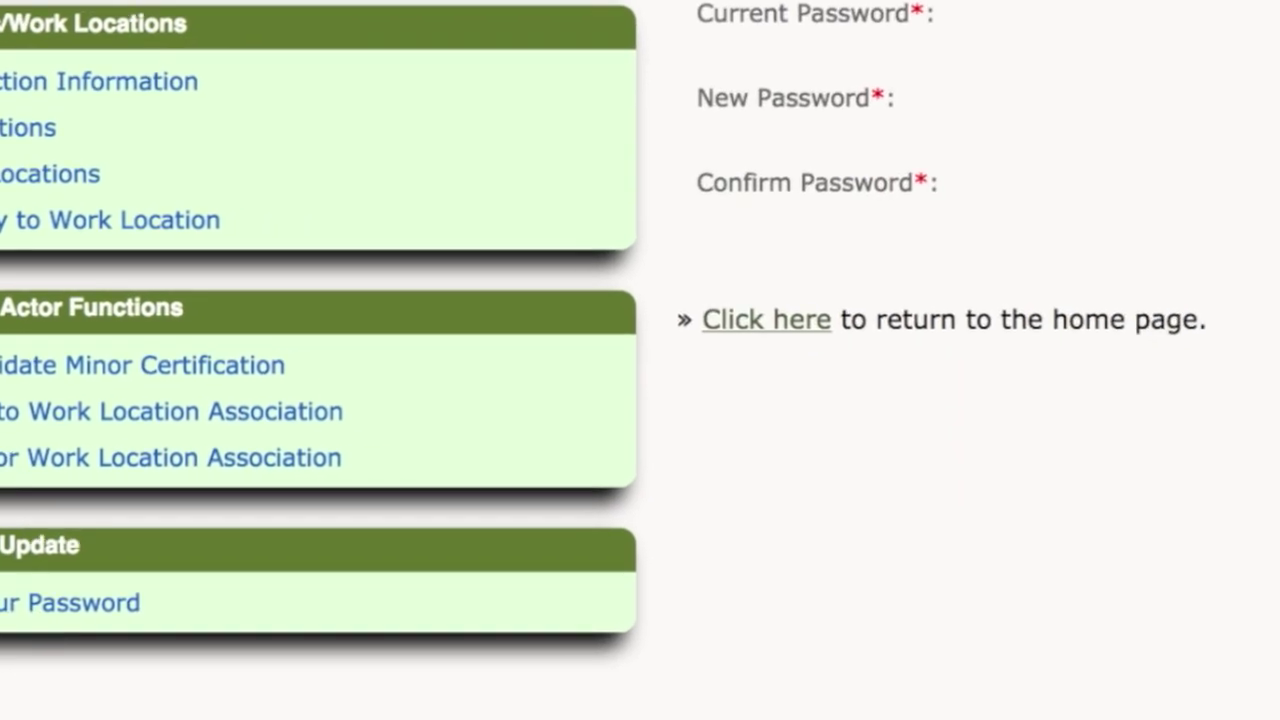